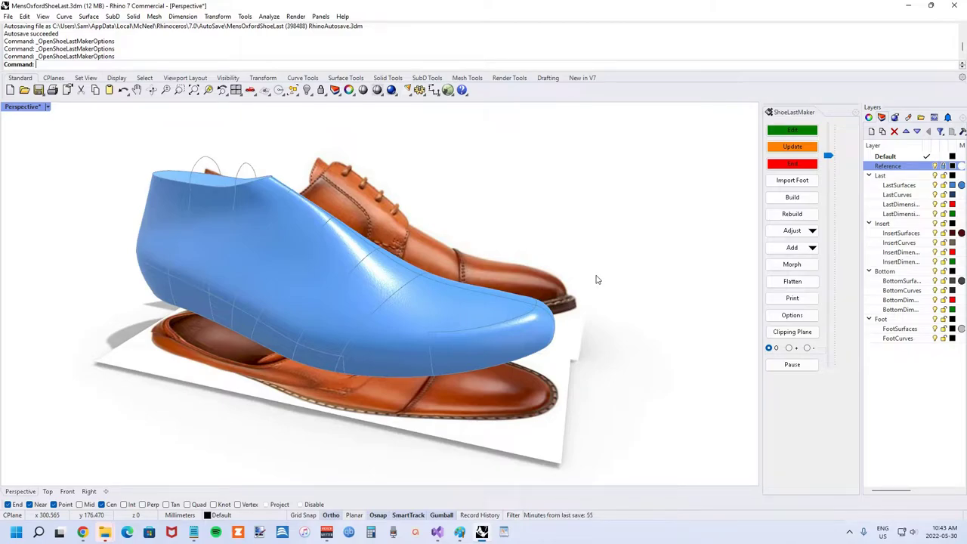
Step: Set Last Transparency to 0.2 in the ShoeLastMaker options
right_drag(574, 267, 391, 284)
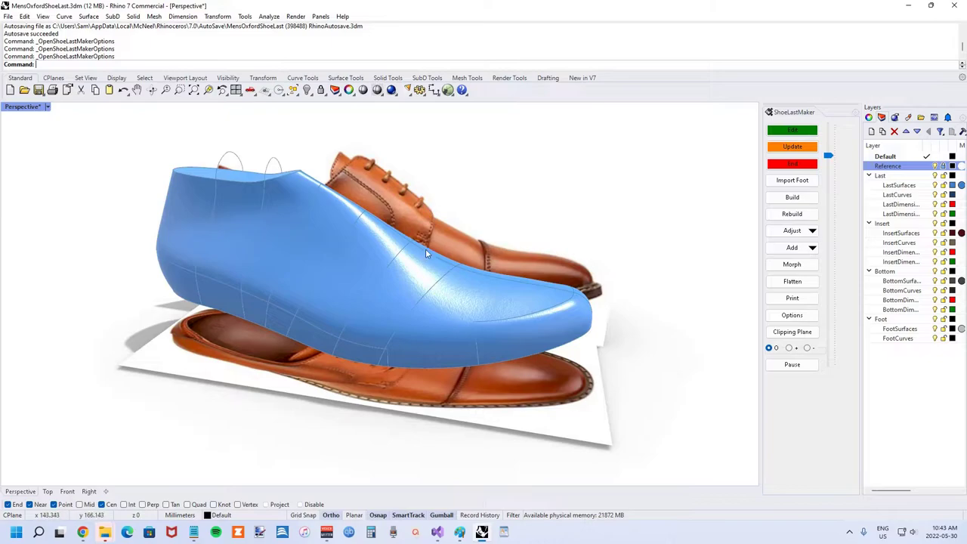
right_drag(425, 249, 438, 252)
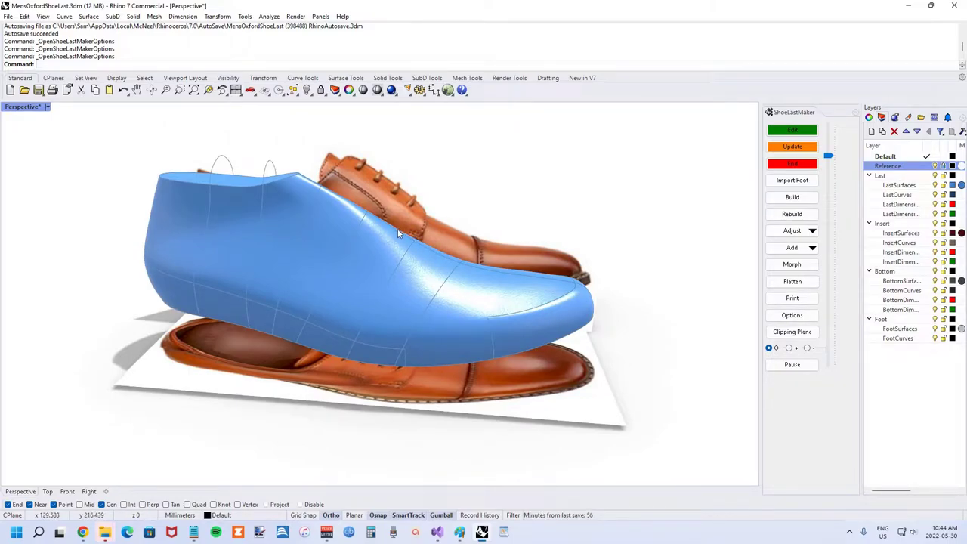
mouse_move(447, 228)
right_down()
mouse_move(439, 224)
mouse_move(448, 236)
right_up()
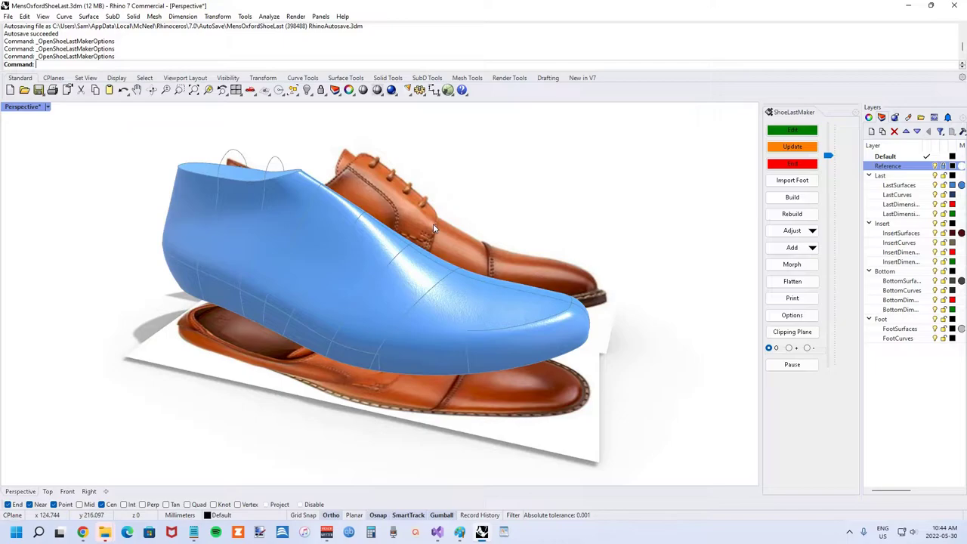
right_drag(433, 226, 399, 232)
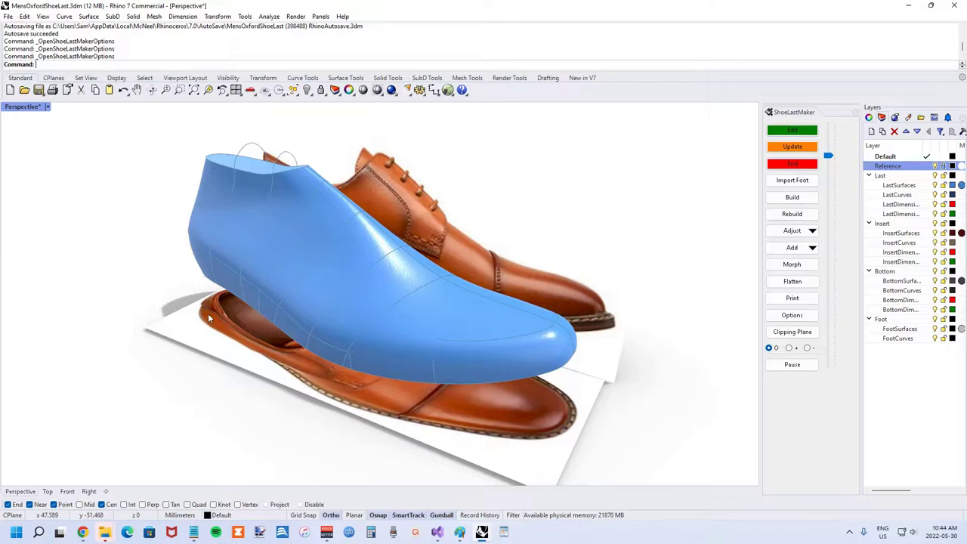
right_drag(243, 239, 276, 238)
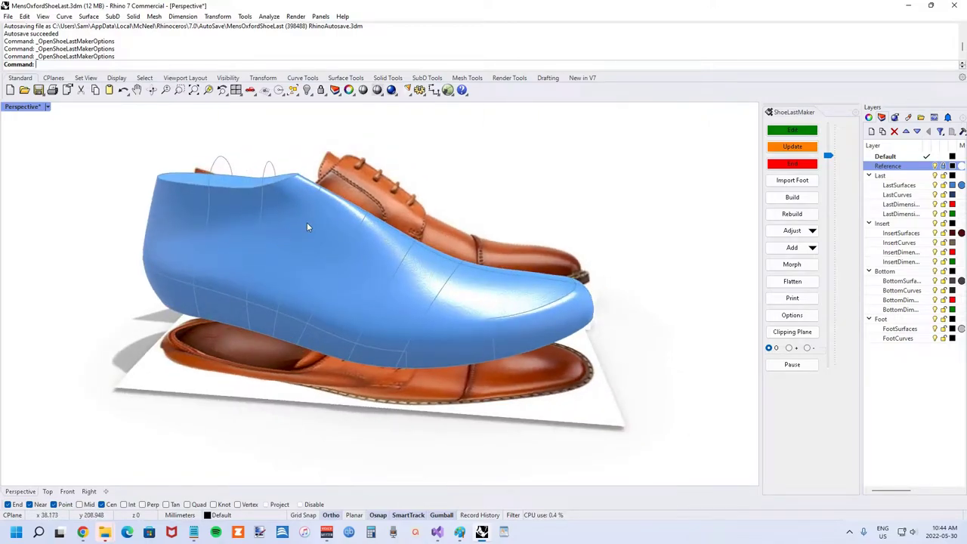
right_drag(337, 236, 399, 203)
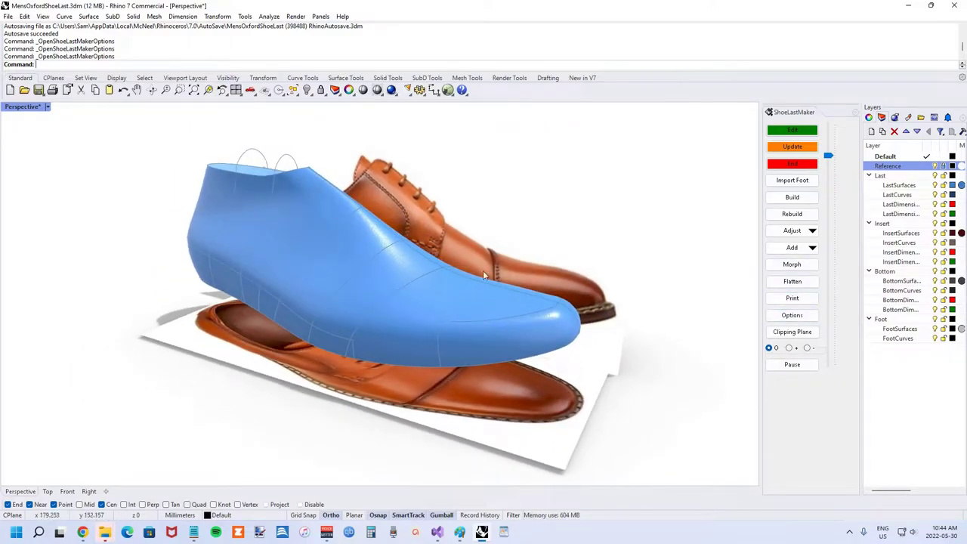
click(787, 316)
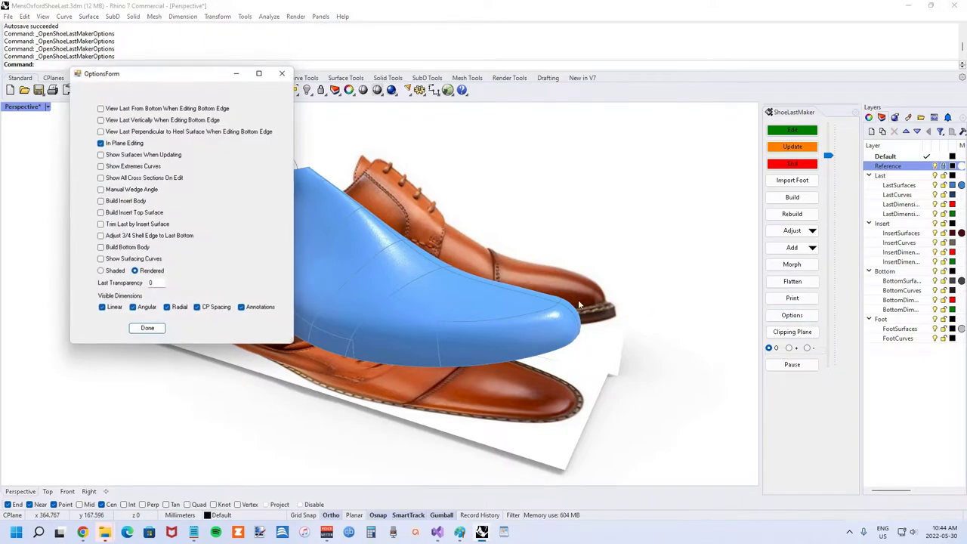
key(Tab)
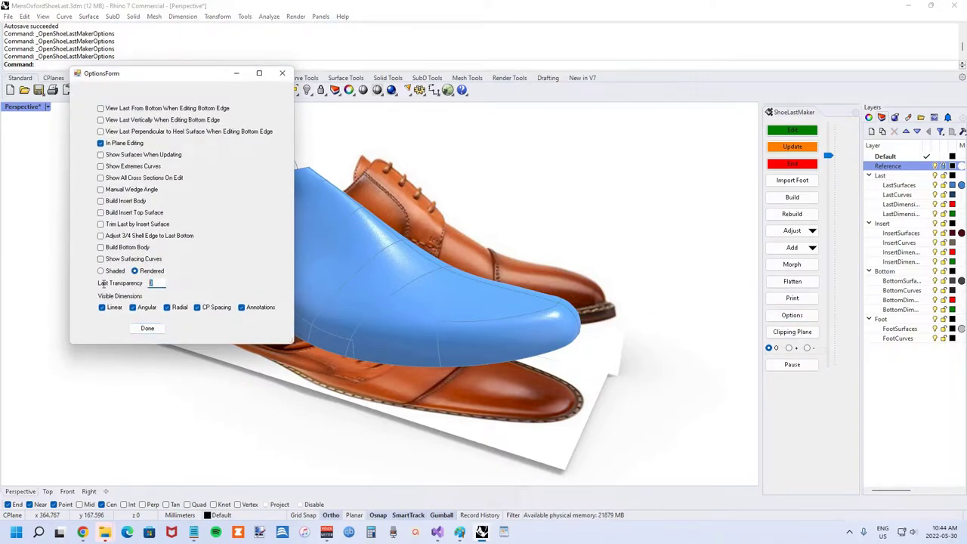
text(0.2)
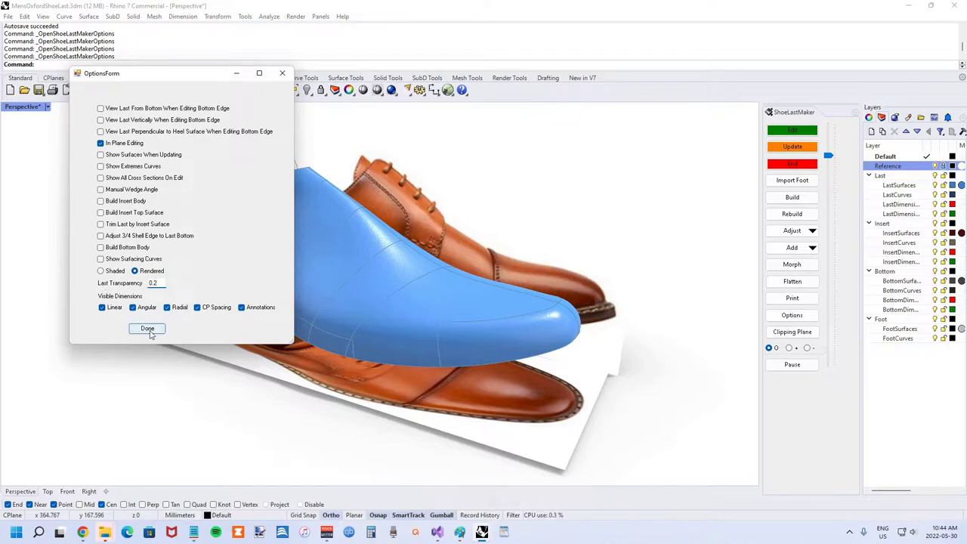
click(148, 328)
Step: Raise Last Transparency to 0.4 and return to the four-view layout
right_drag(176, 315, 211, 248)
right_drag(409, 205, 165, 189)
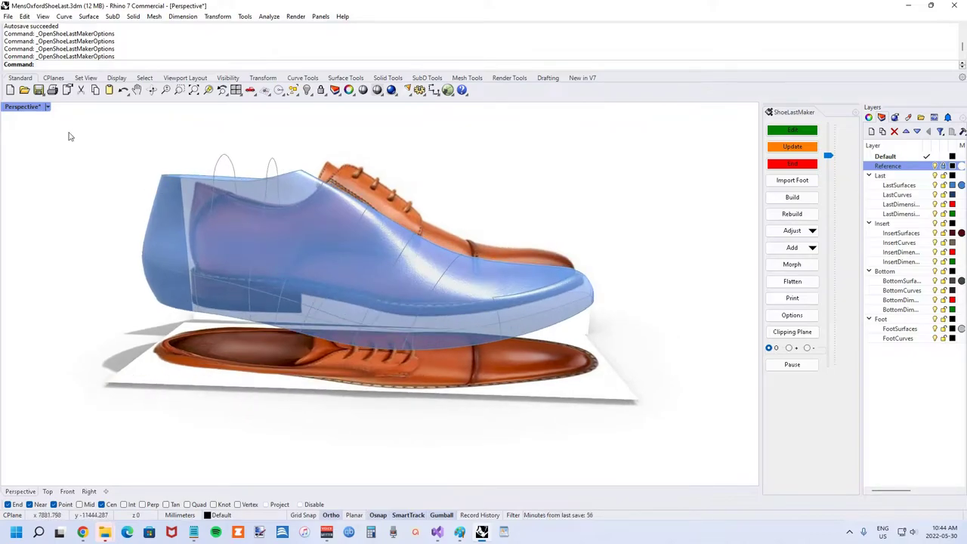
double_click(18, 108)
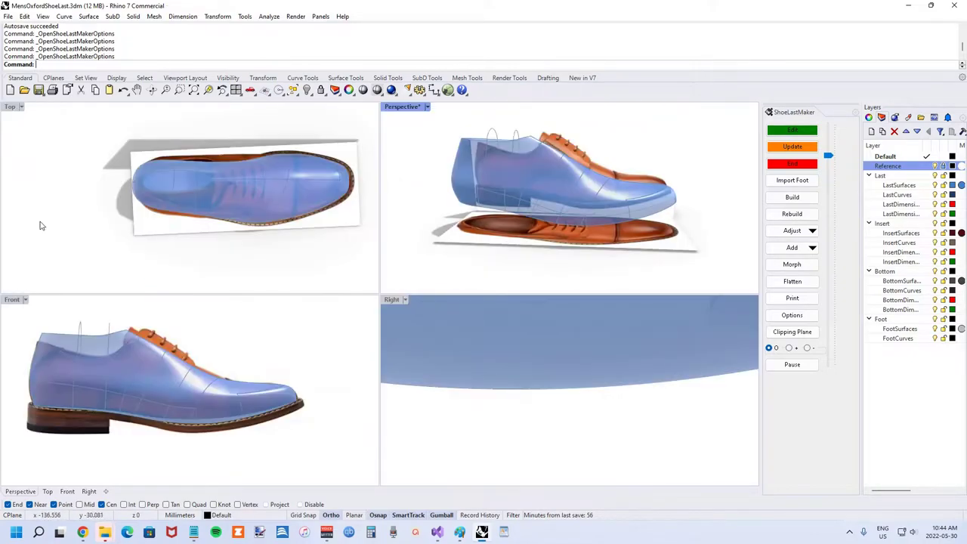
double_click(18, 304)
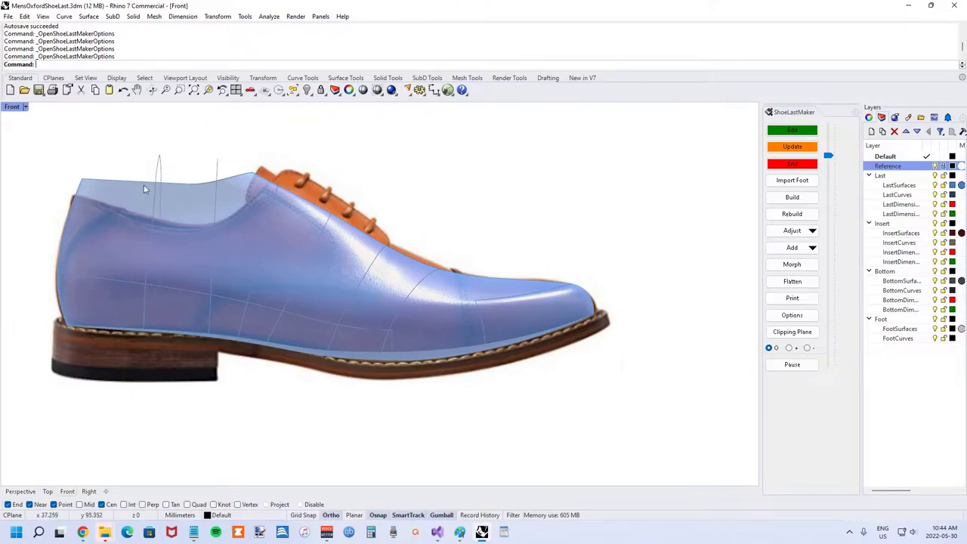
right_drag(220, 277, 287, 300)
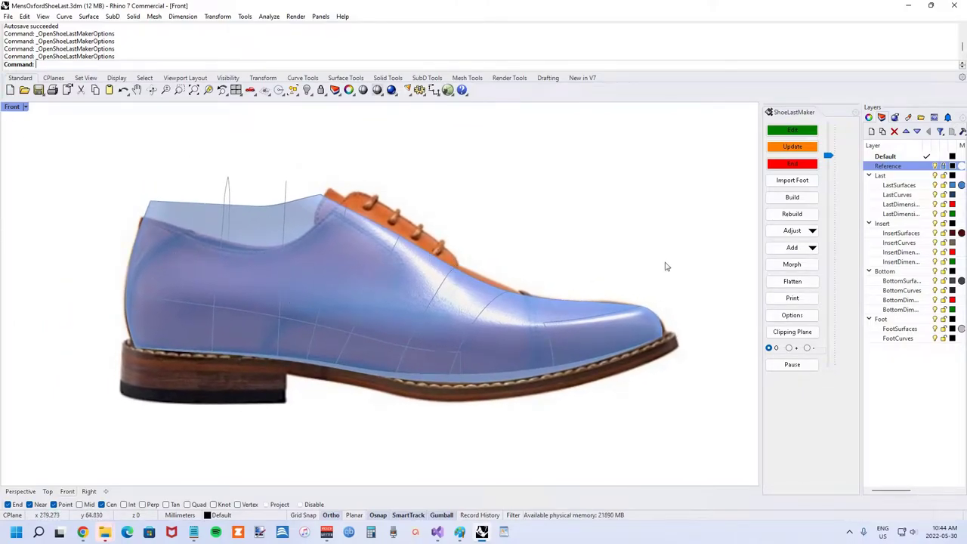
click(790, 316)
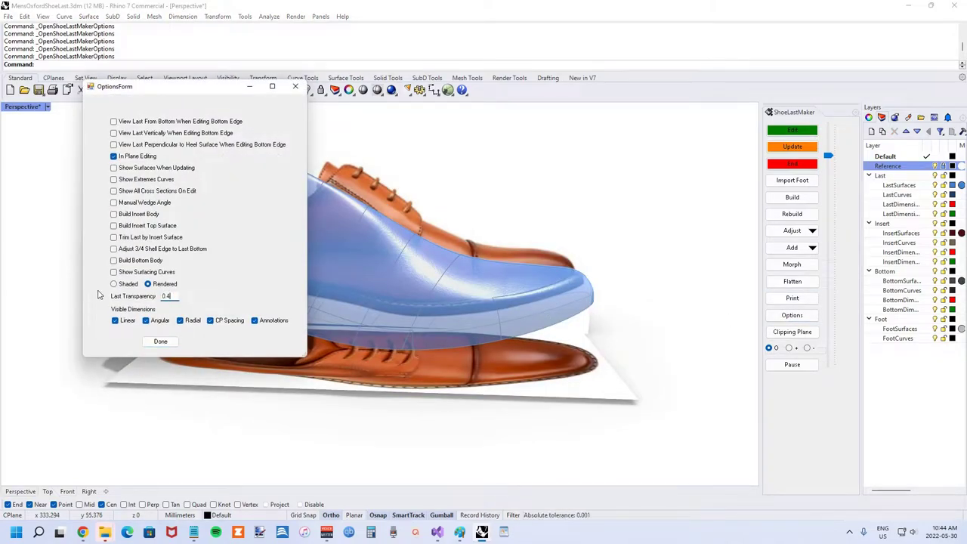
click(160, 342)
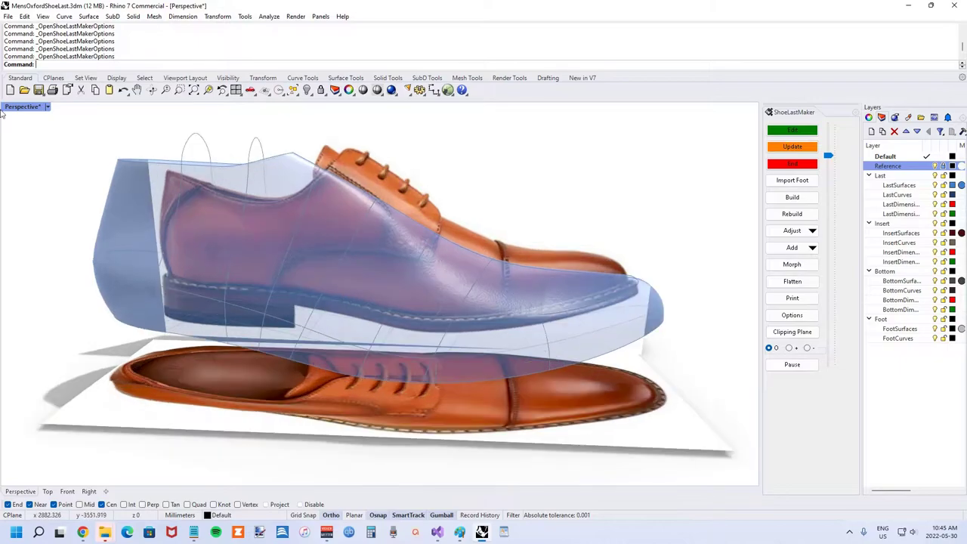
double_click(29, 112)
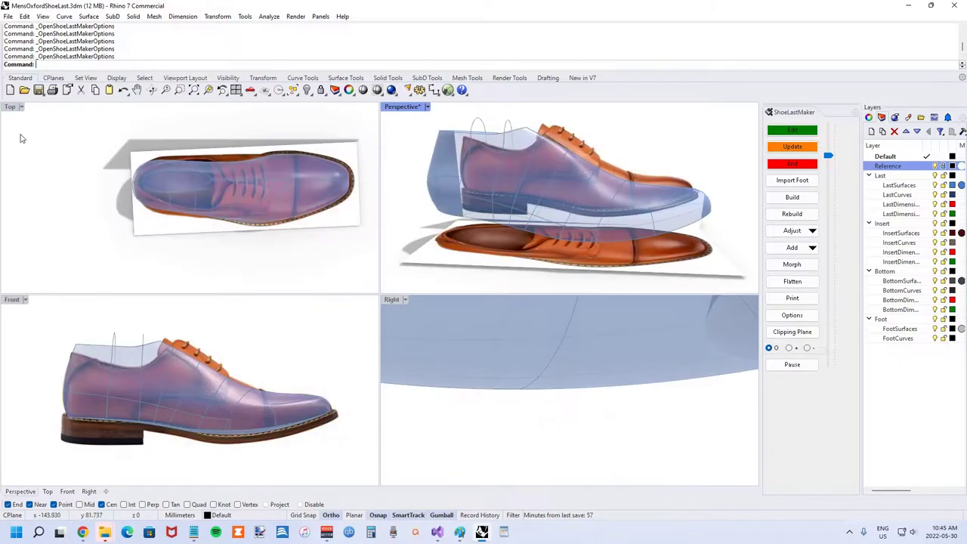
Step: Maximize the Front view, then zoom and pan to check the last over the shoe's profile
double_click(17, 300)
scroll(336, 313, up, 5)
scroll(337, 314, down, 5)
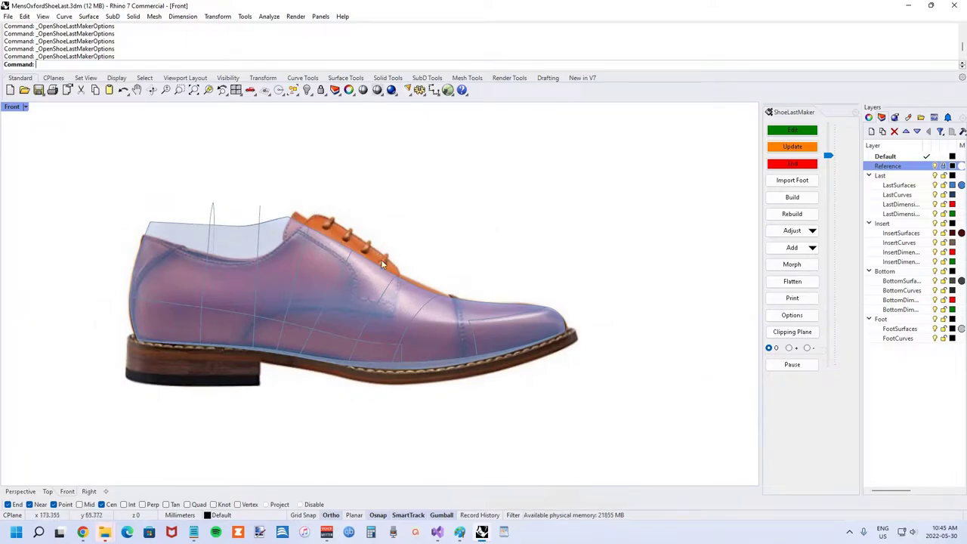
scroll(332, 236, up, 2)
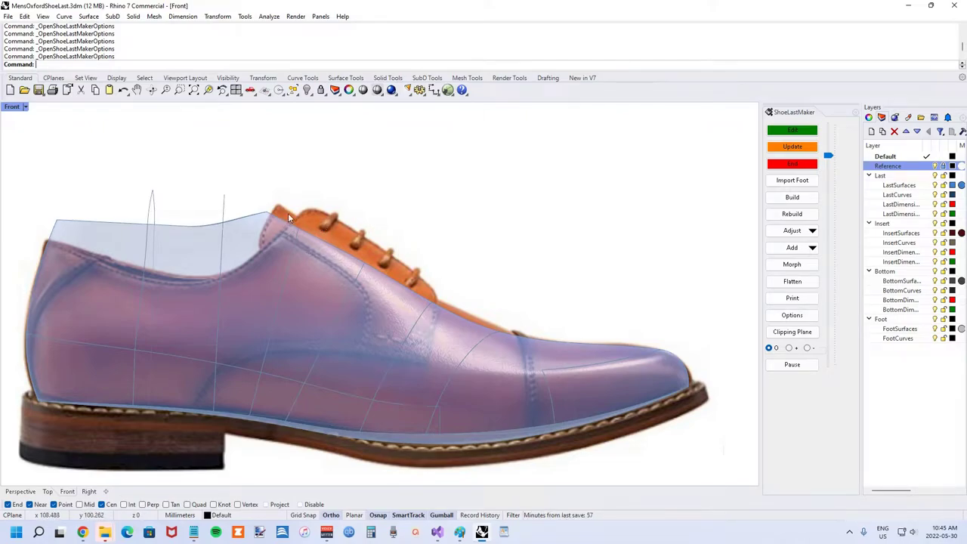
right_drag(373, 254, 394, 233)
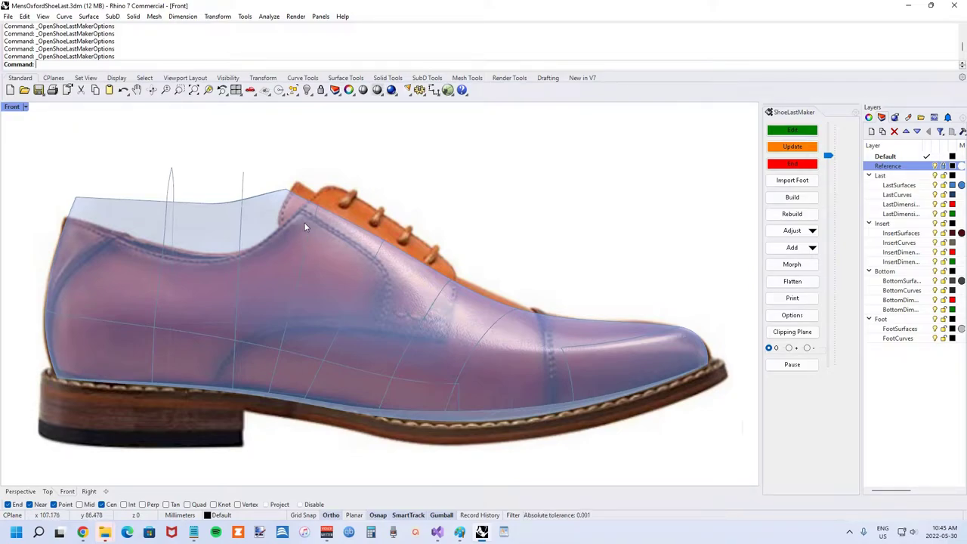
right_drag(303, 240, 331, 218)
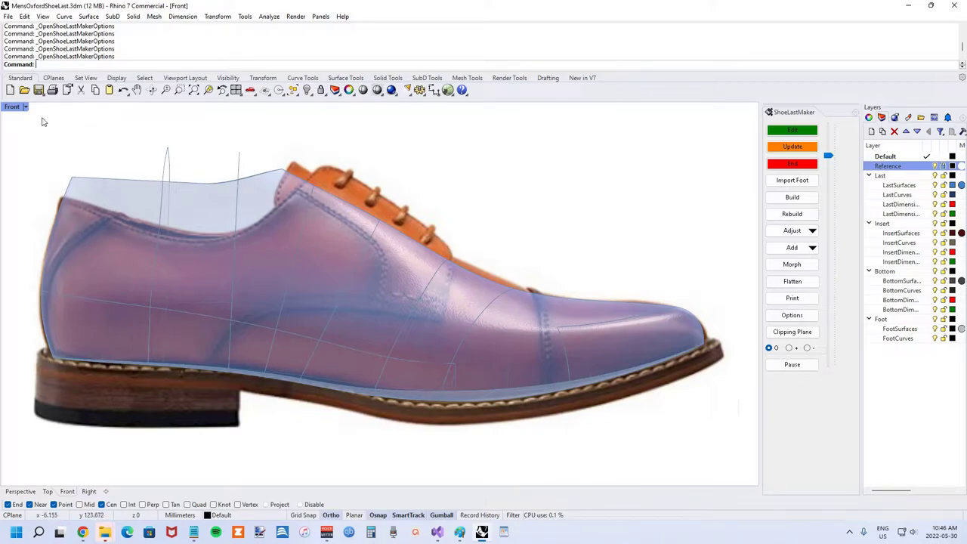
Step: Maximize the Perspective view and switch it to Shaded display
double_click(14, 108)
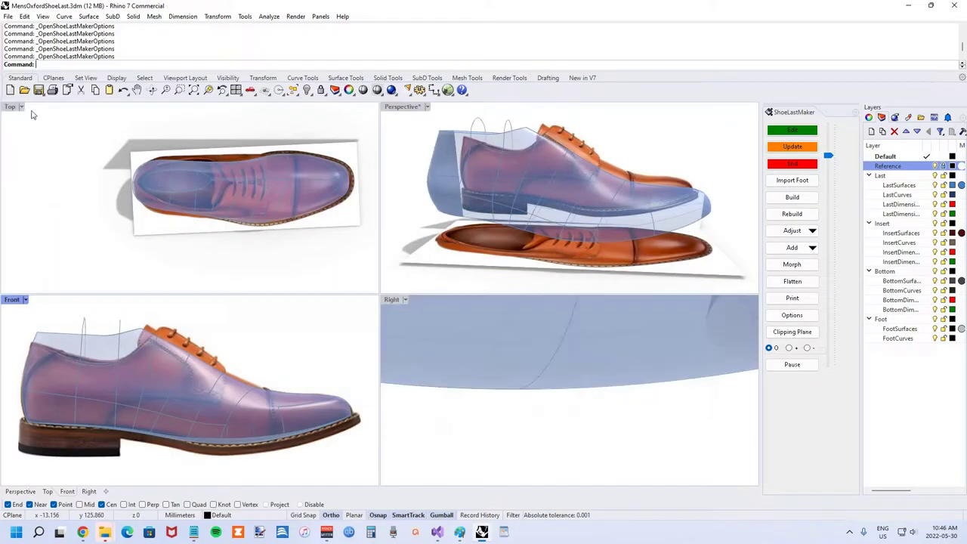
double_click(405, 109)
right_drag(425, 192, 383, 174)
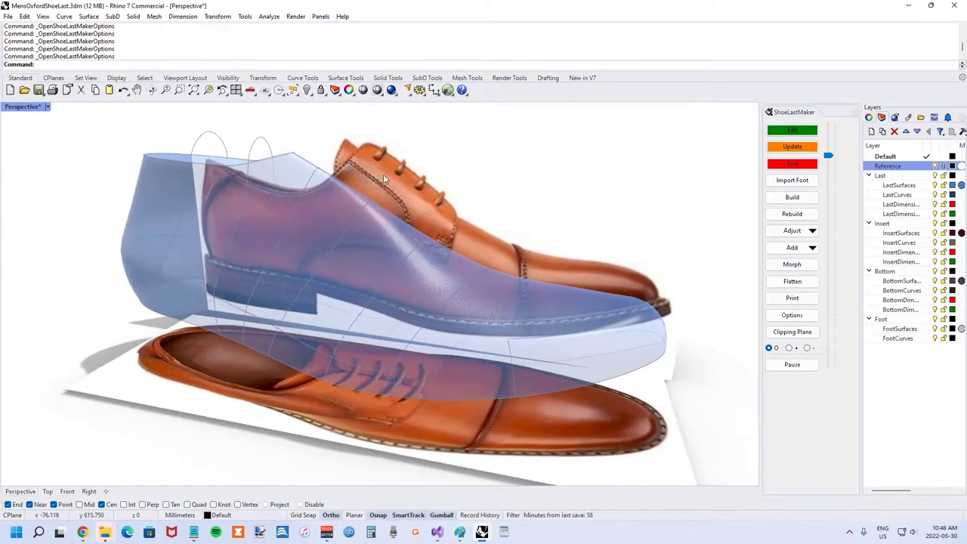
click(377, 91)
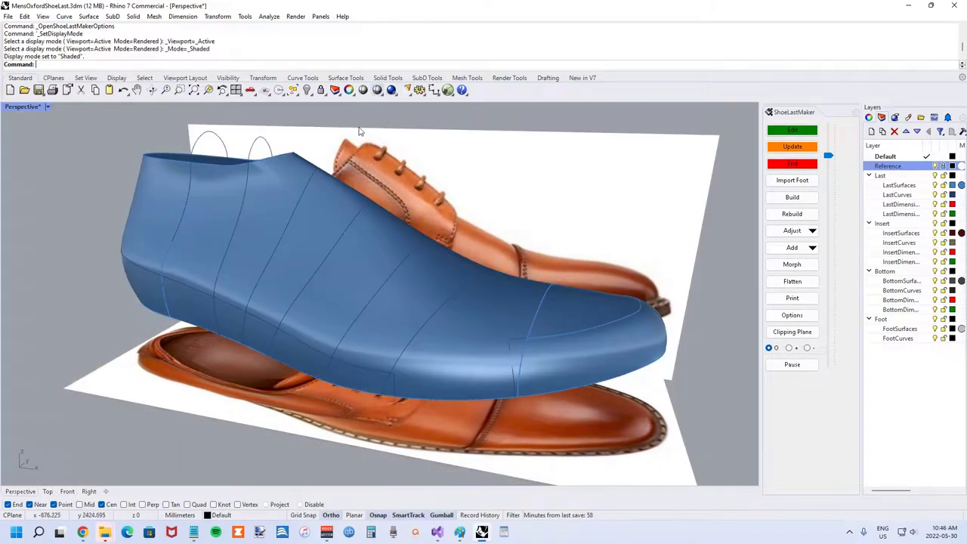
Step: Set the ShoeLastMaker last display to Rendered with Last Transparency 0
click(792, 315)
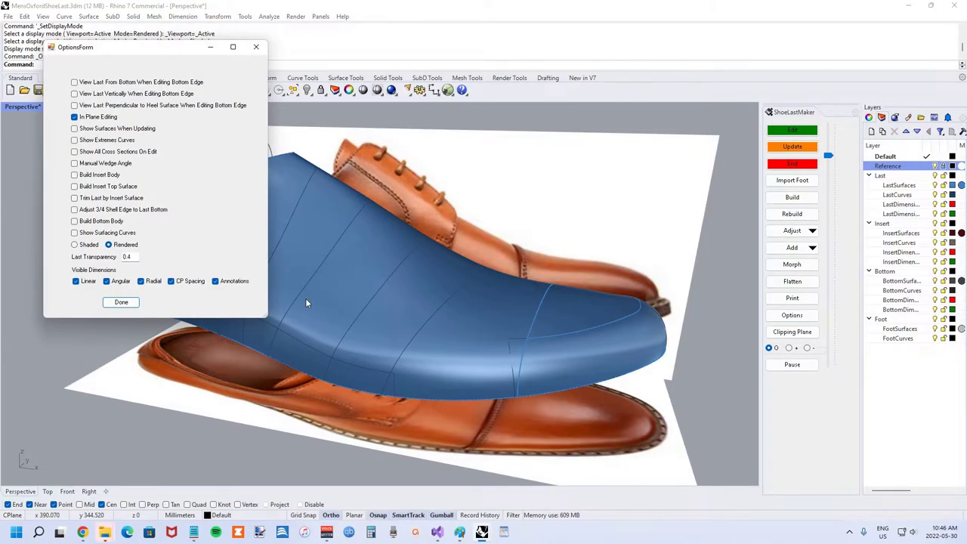
click(119, 301)
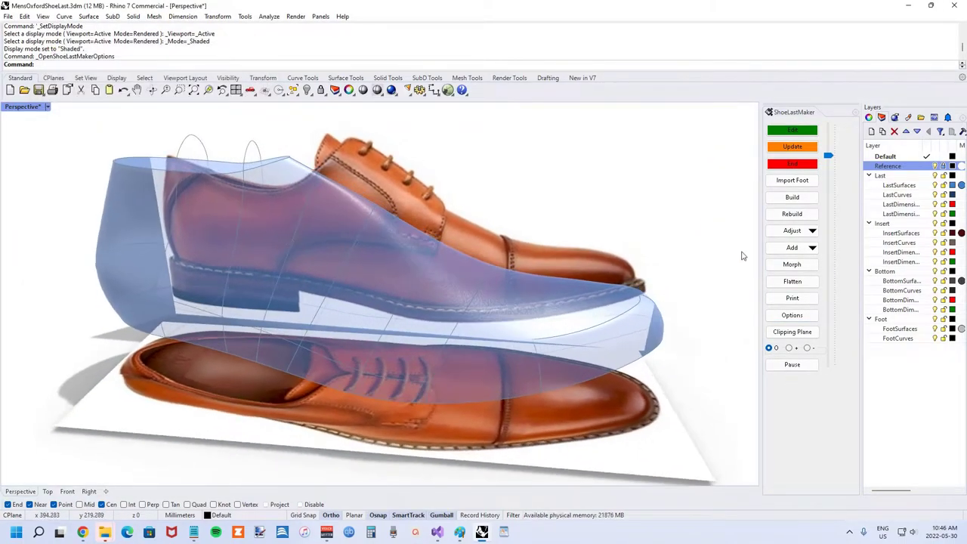
click(792, 315)
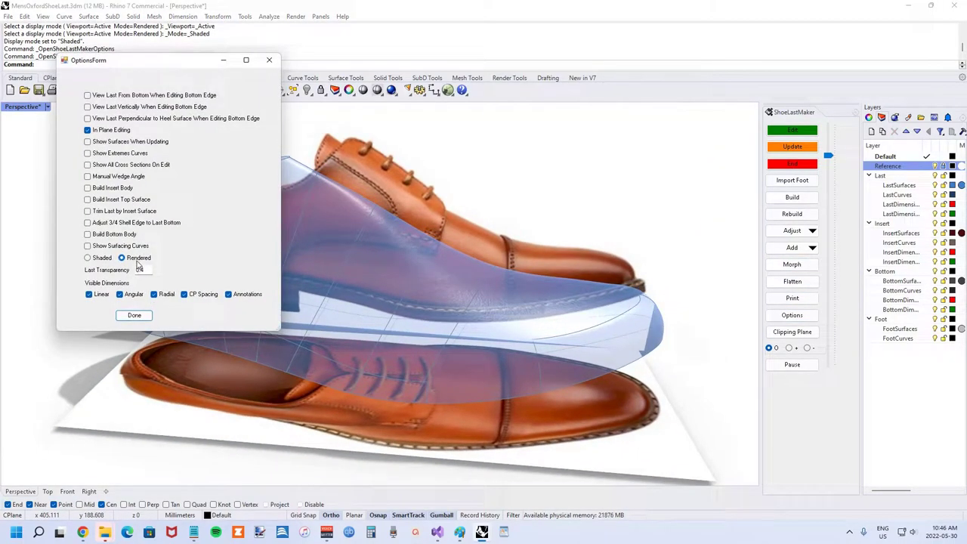
click(98, 257)
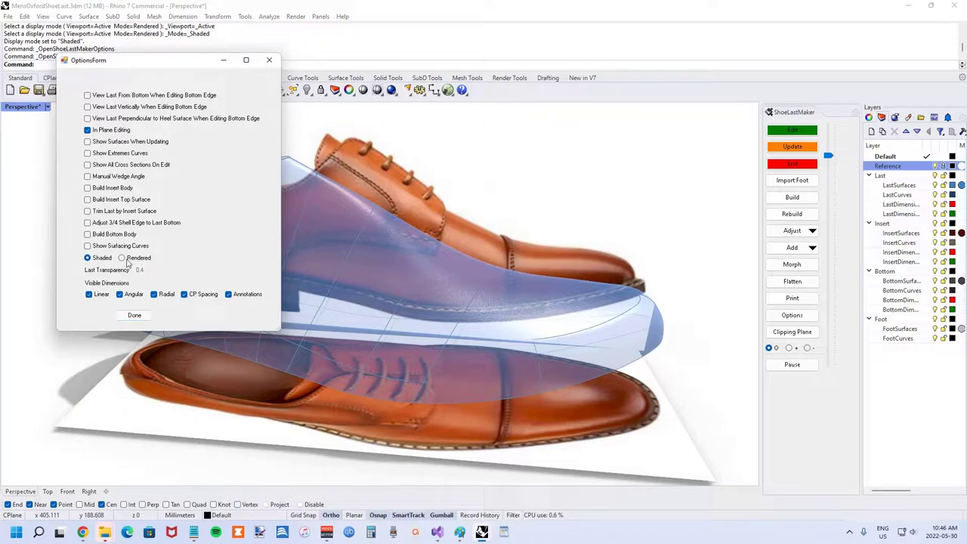
click(123, 258)
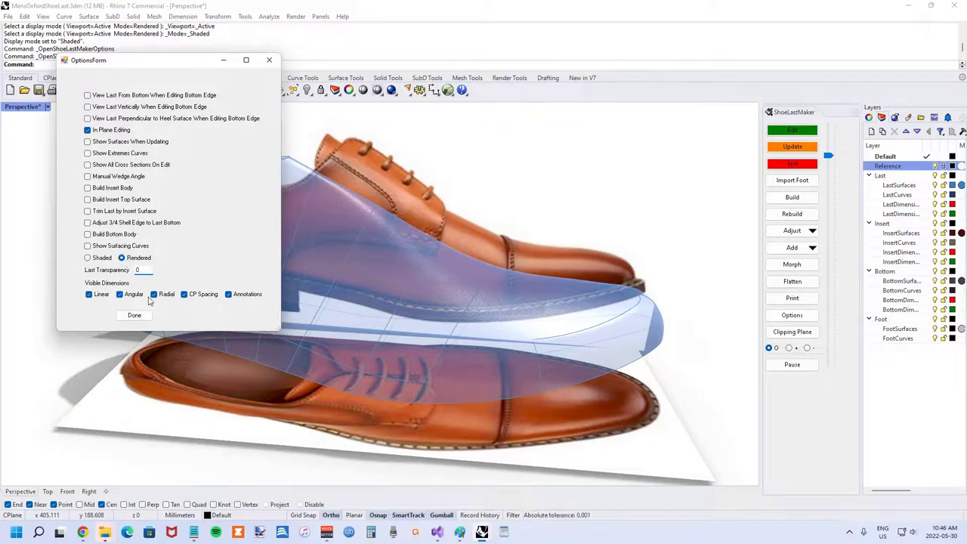
click(134, 315)
right_drag(151, 310, 344, 252)
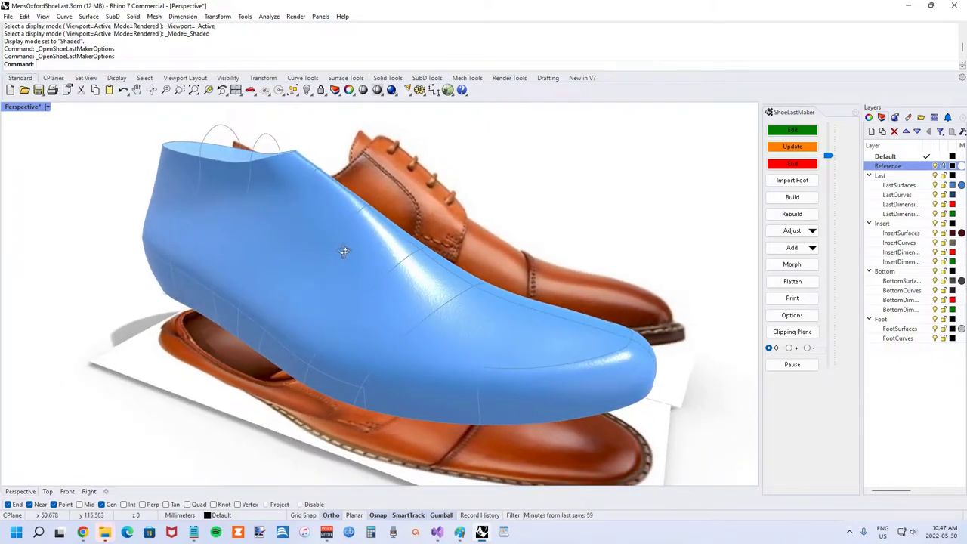
text(InterpCrv)
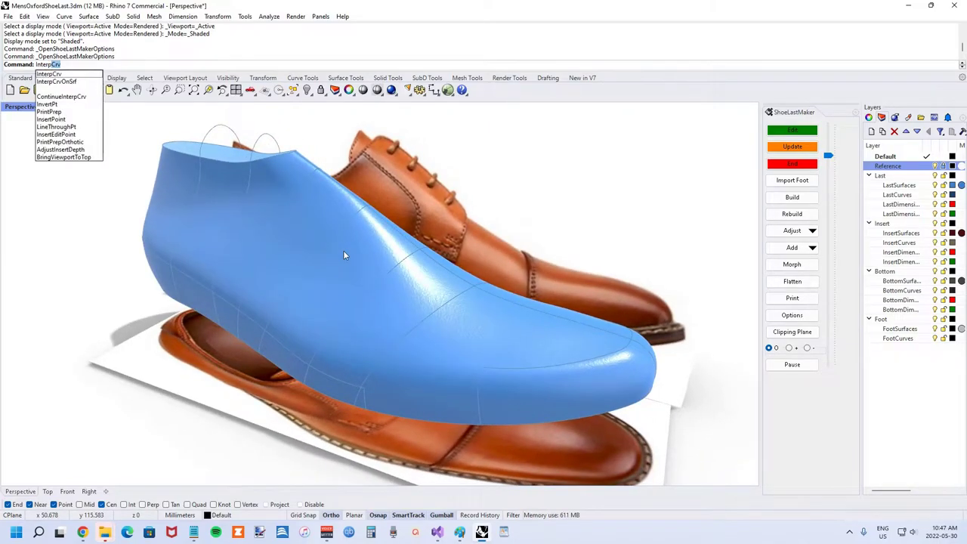
key(Return)
right_drag(255, 201, 302, 200)
scroll(302, 199, down, 3)
right_drag(280, 147, 263, 199)
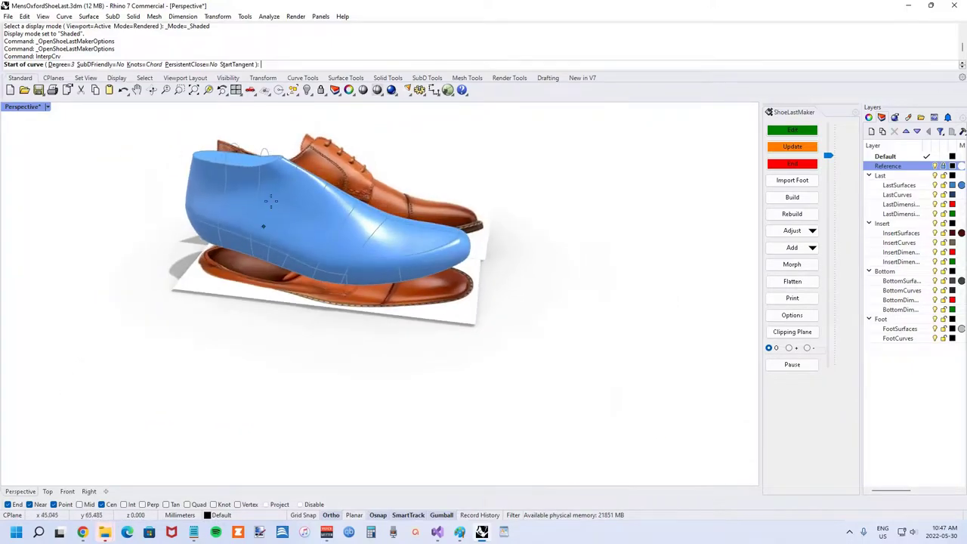
click(197, 360)
click(253, 342)
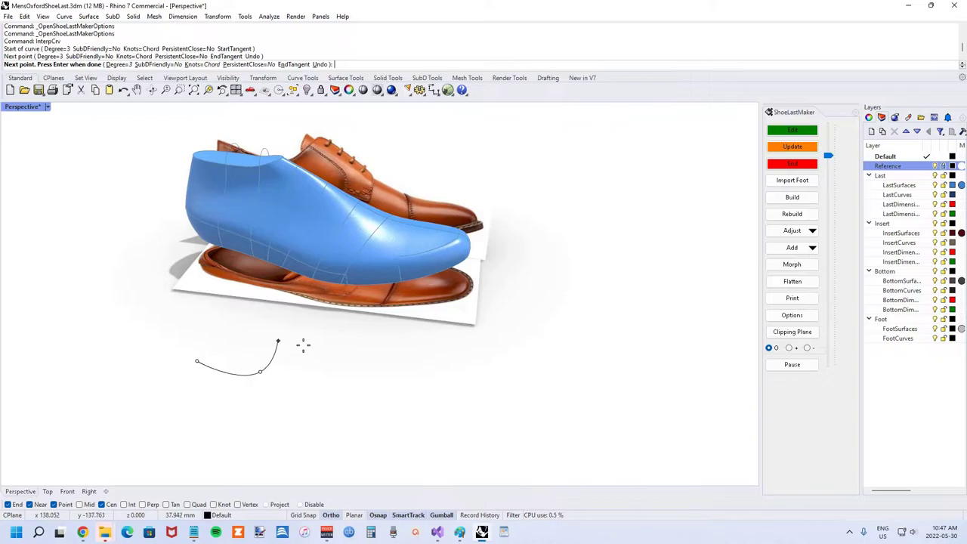
key(F8)
click(351, 359)
click(409, 414)
click(282, 438)
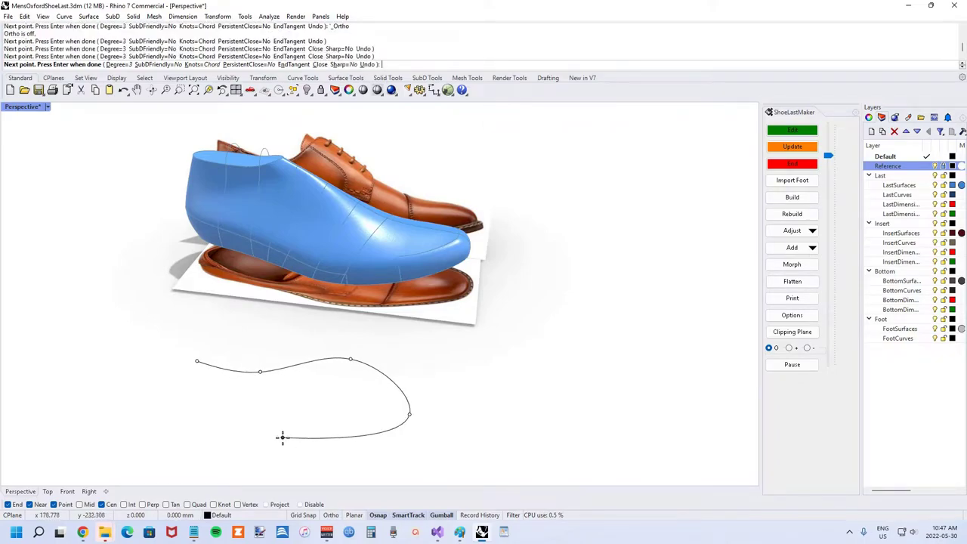
click(143, 404)
click(140, 349)
click(197, 360)
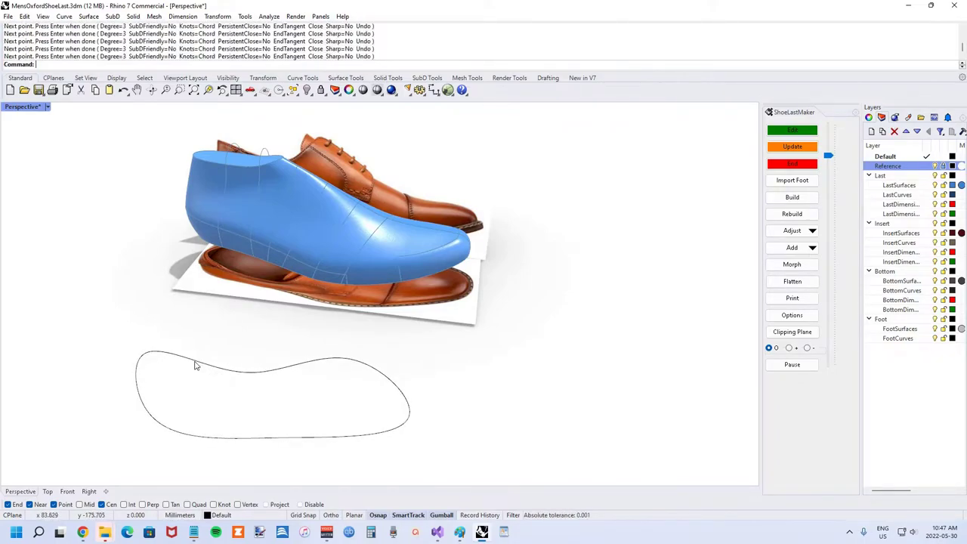
click(197, 366)
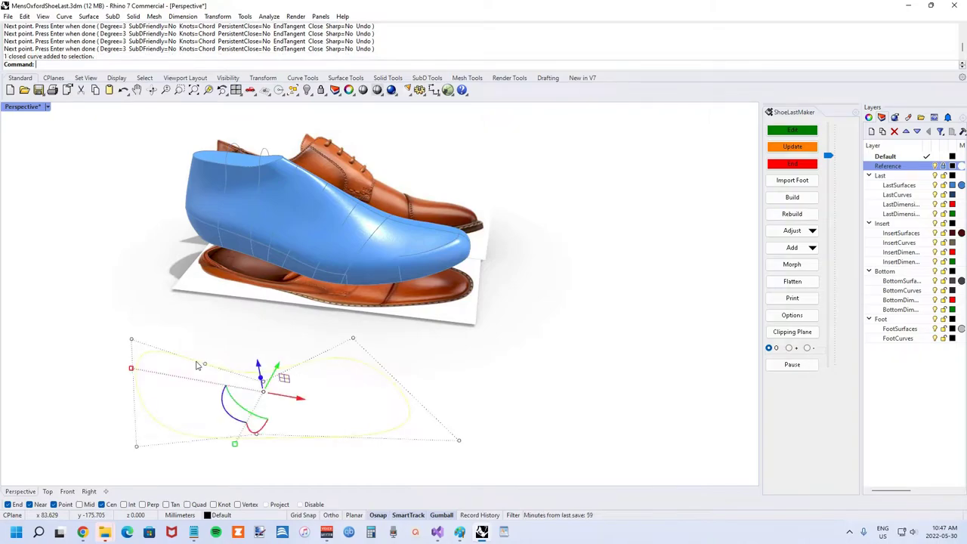
key(Delete)
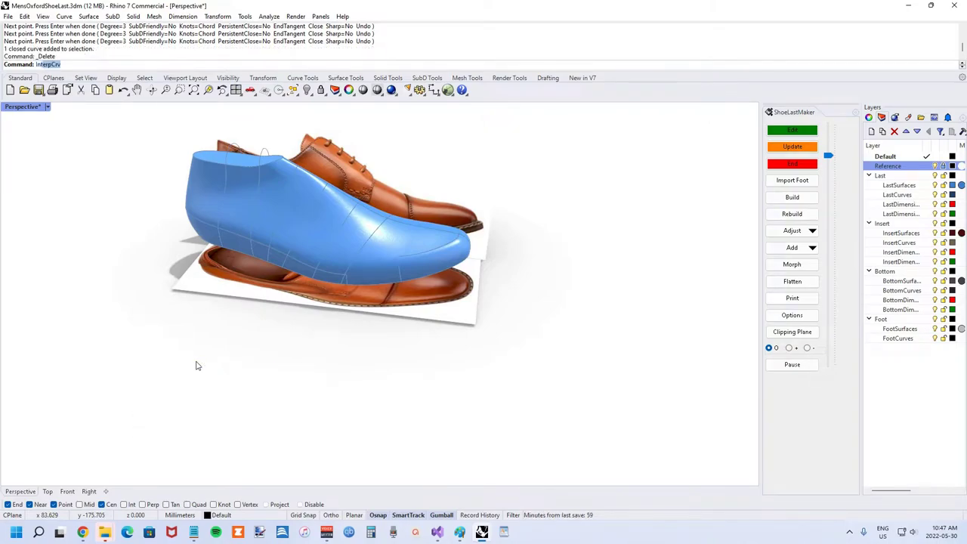
key(Return)
scroll(343, 189, up, 5)
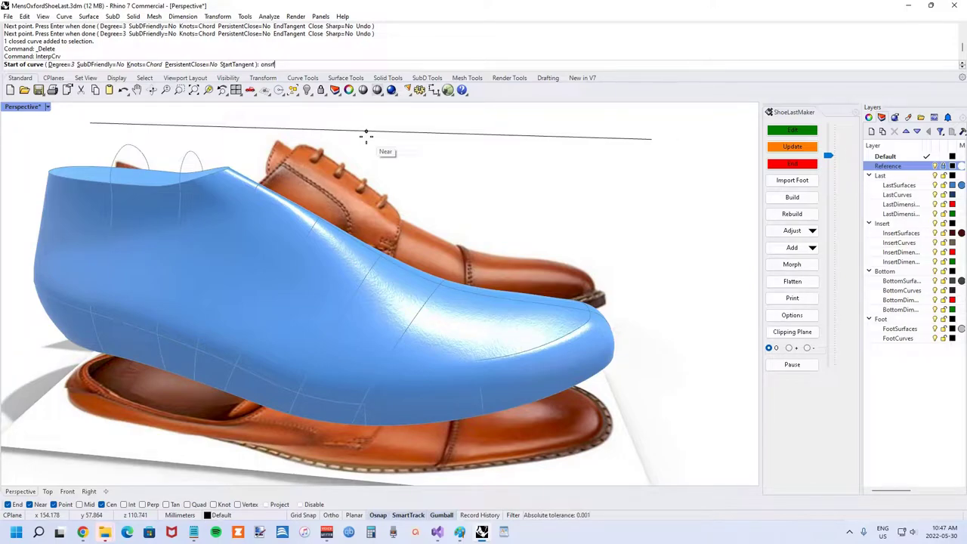
key(Return)
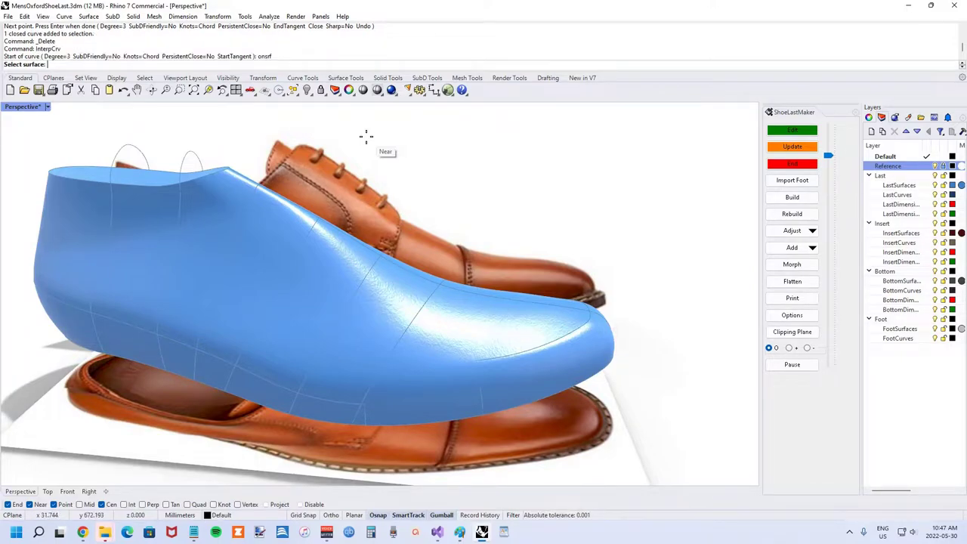
click(207, 214)
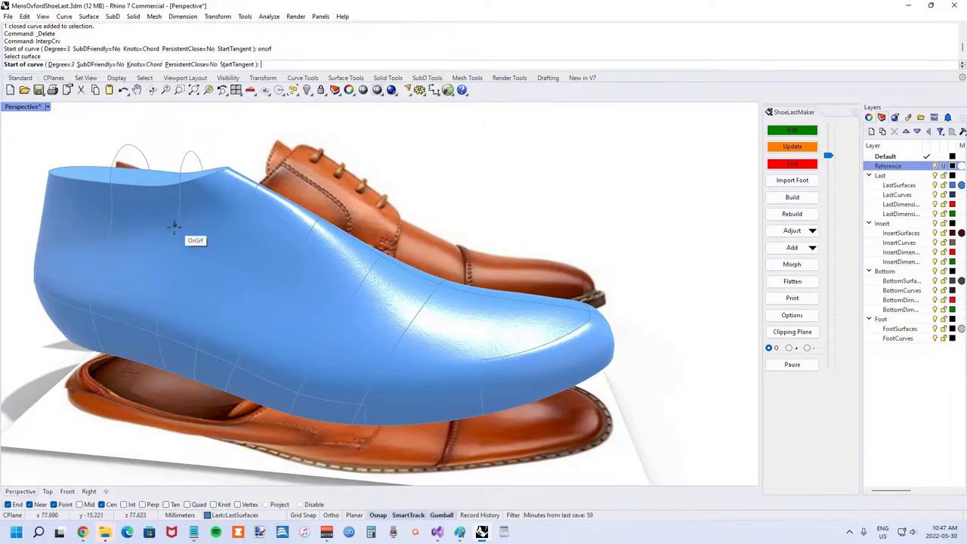
click(213, 220)
right_drag(260, 250, 367, 248)
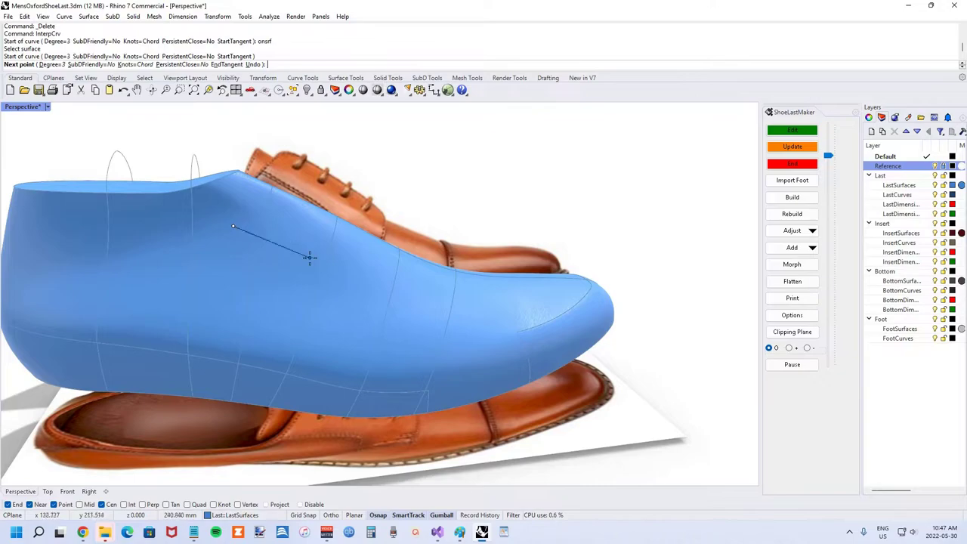
right_drag(309, 254, 291, 255)
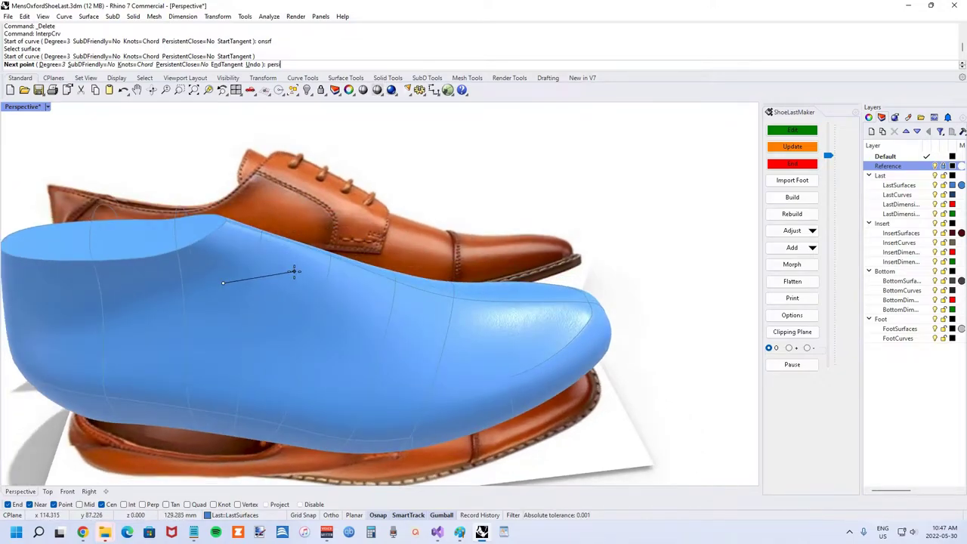
text(tentonsrf)
key(Return)
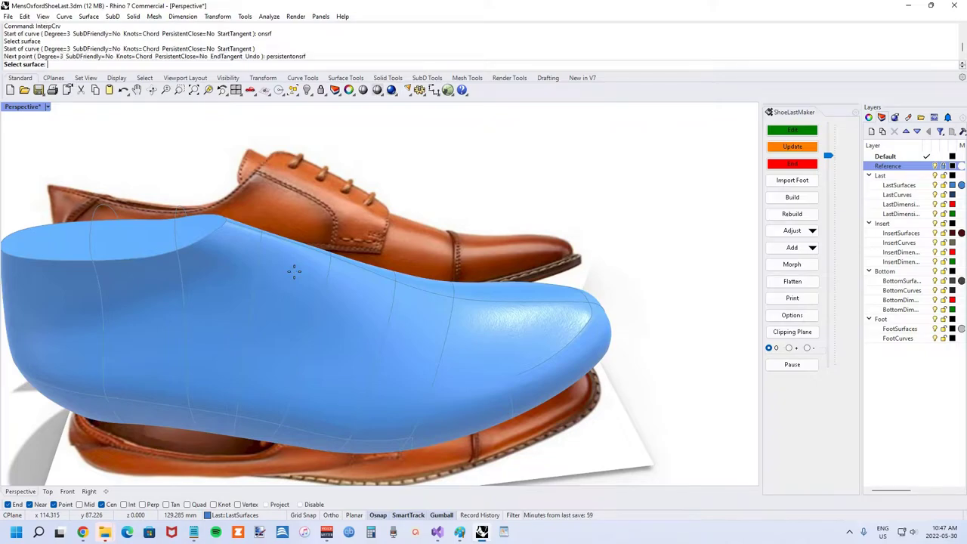
click(228, 284)
right_drag(227, 295, 255, 276)
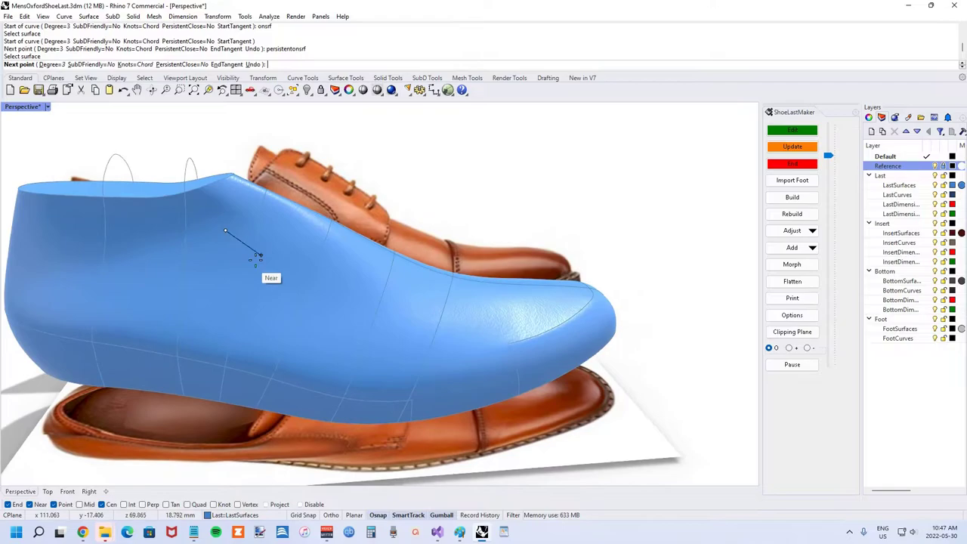
click(287, 237)
click(356, 269)
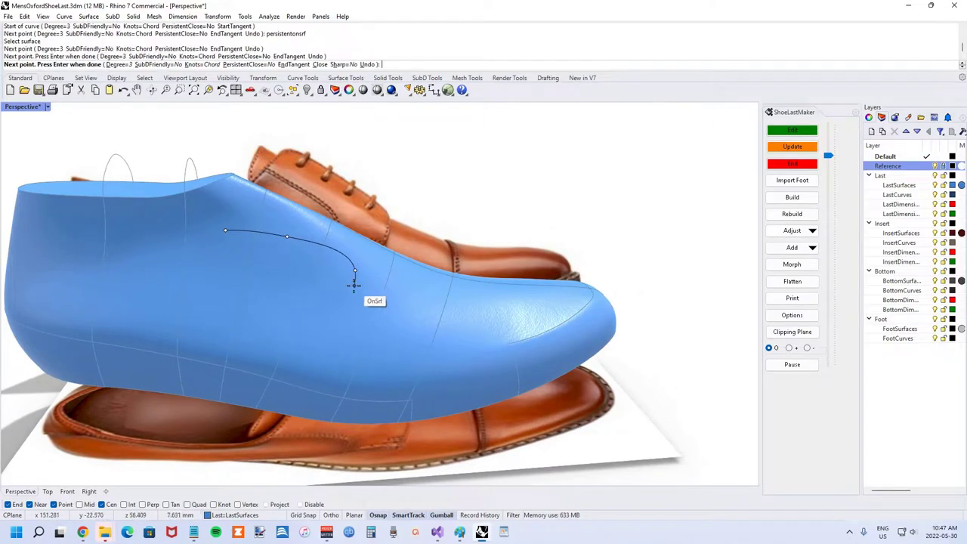
click(408, 298)
click(488, 299)
click(480, 329)
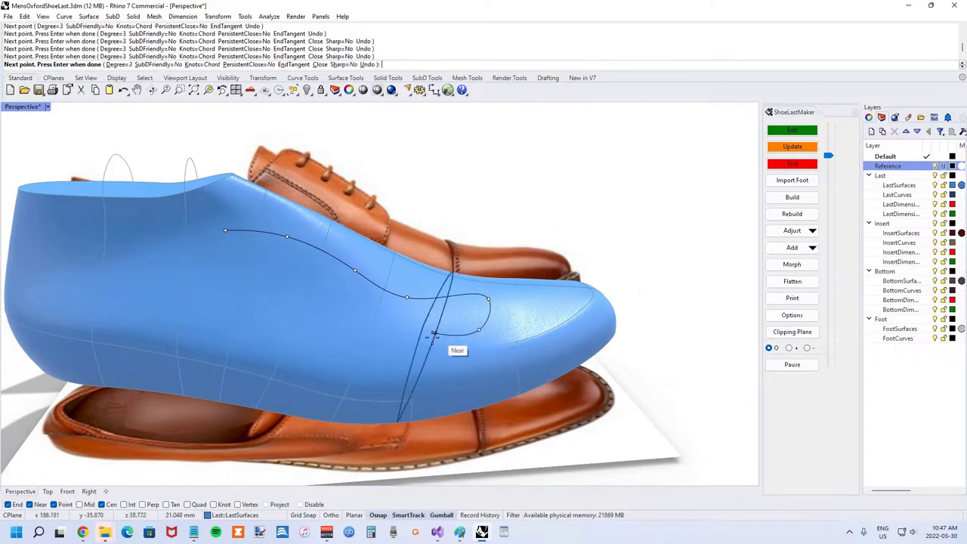
click(387, 345)
click(316, 338)
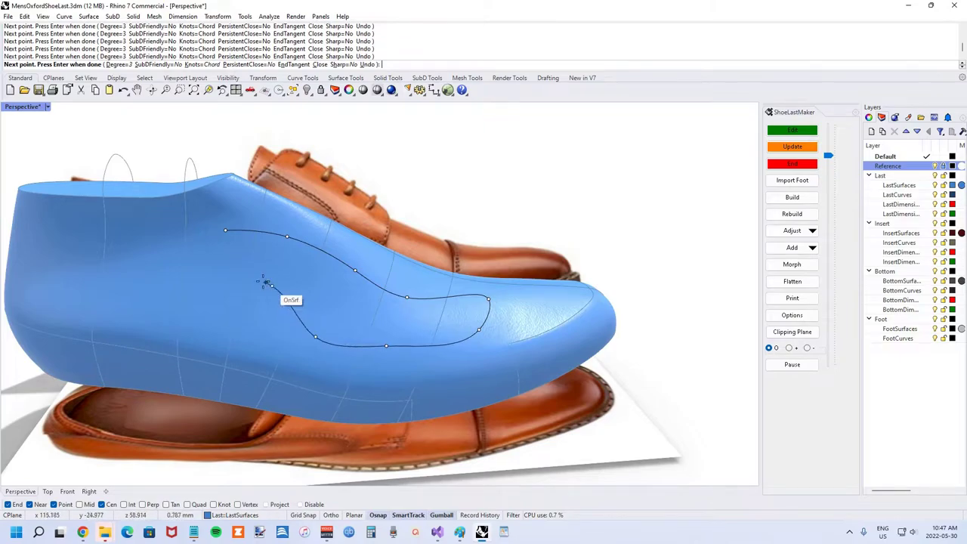
click(218, 263)
key(Escape)
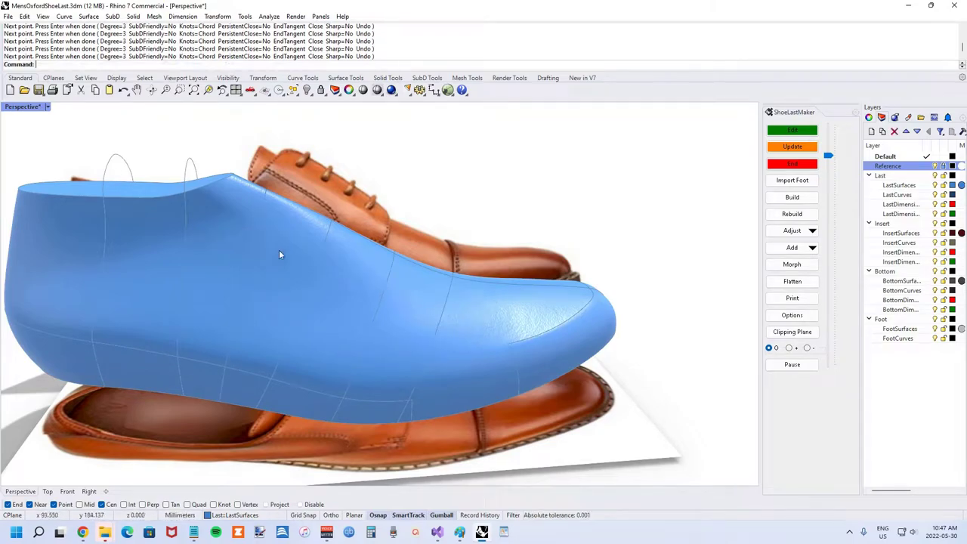
Step: Draw a four-point InterpCrvOnSrf curve down the last's side surface
text(int)
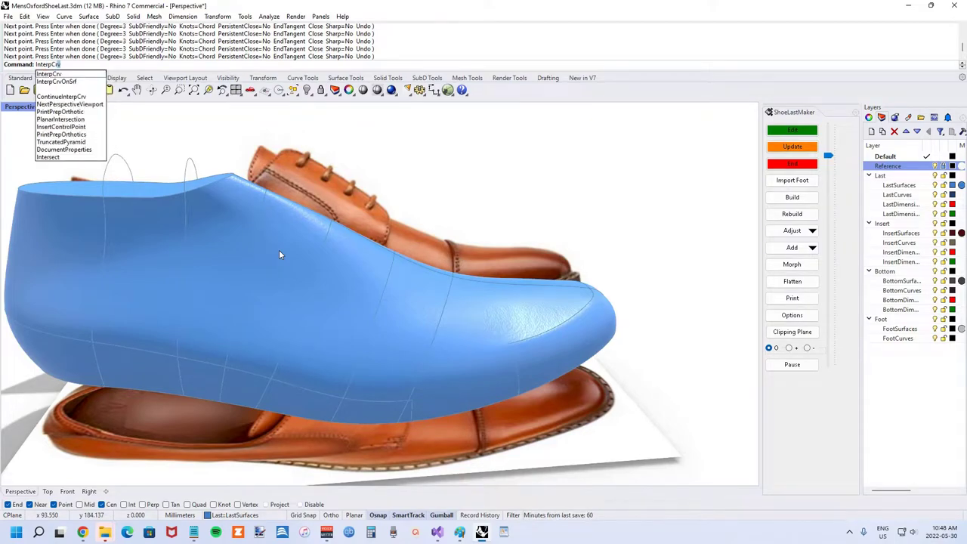
key(Down)
key(Return)
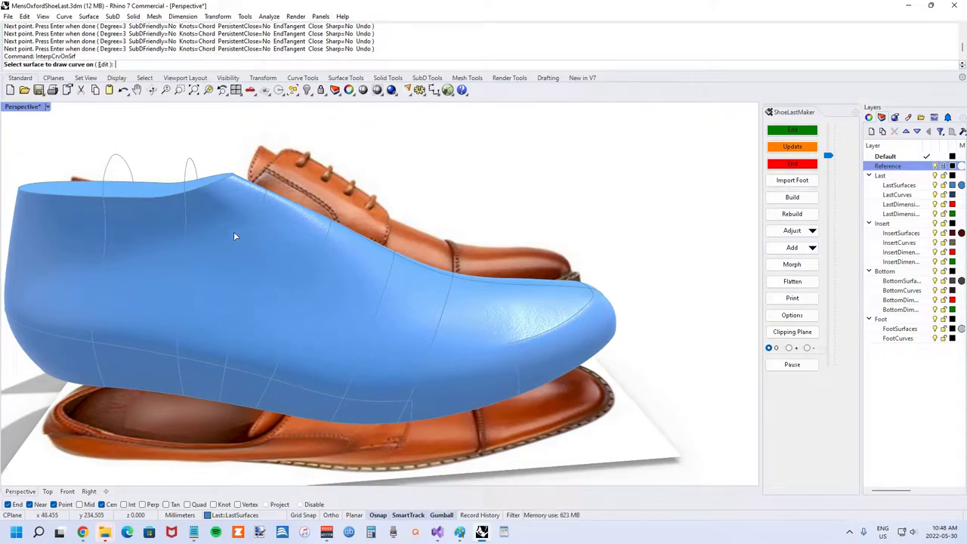
click(234, 232)
click(226, 234)
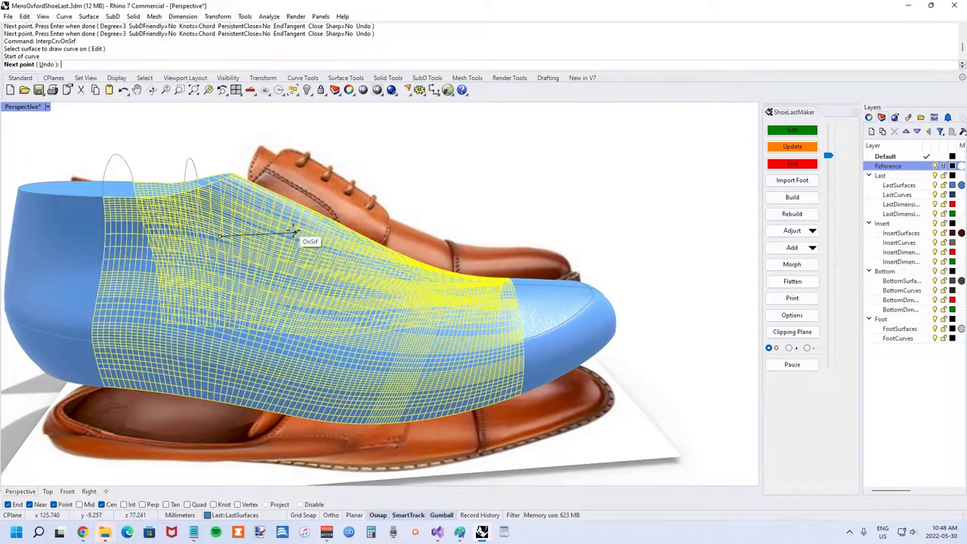
click(277, 242)
right_drag(275, 243, 324, 298)
click(326, 297)
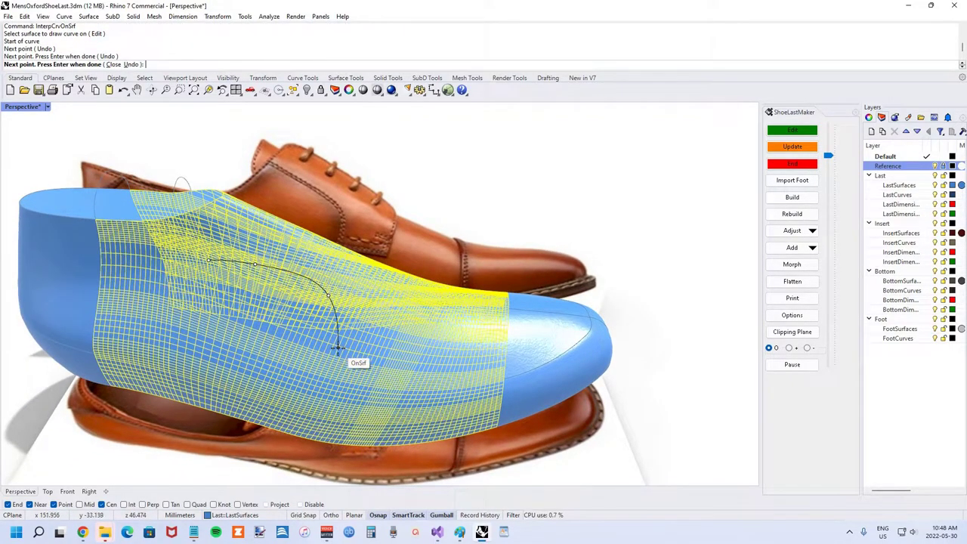
click(337, 347)
key(Return)
Step: Orbit and zoom to inspect the new curve, ending on a side view
right_drag(337, 348, 273, 311)
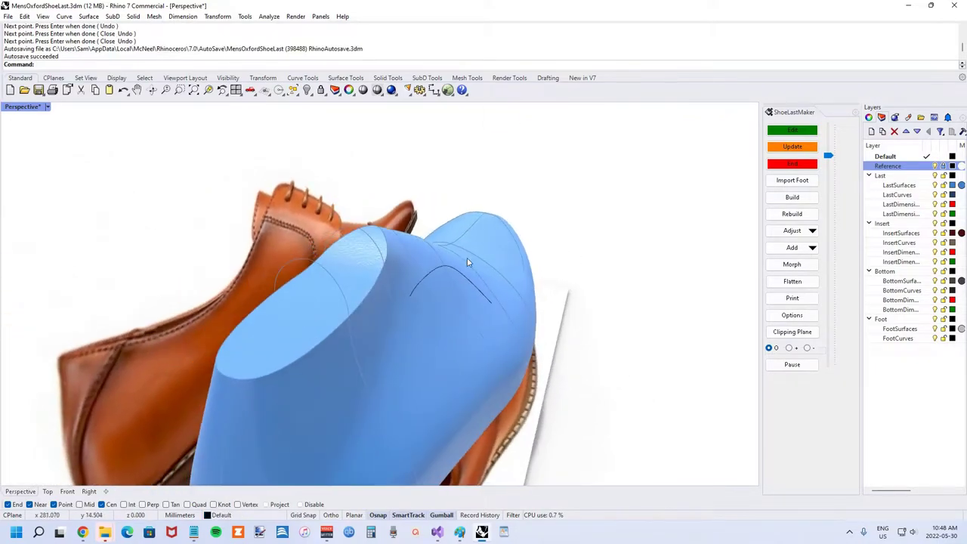
scroll(481, 277, up, 6)
scroll(431, 286, down, 6)
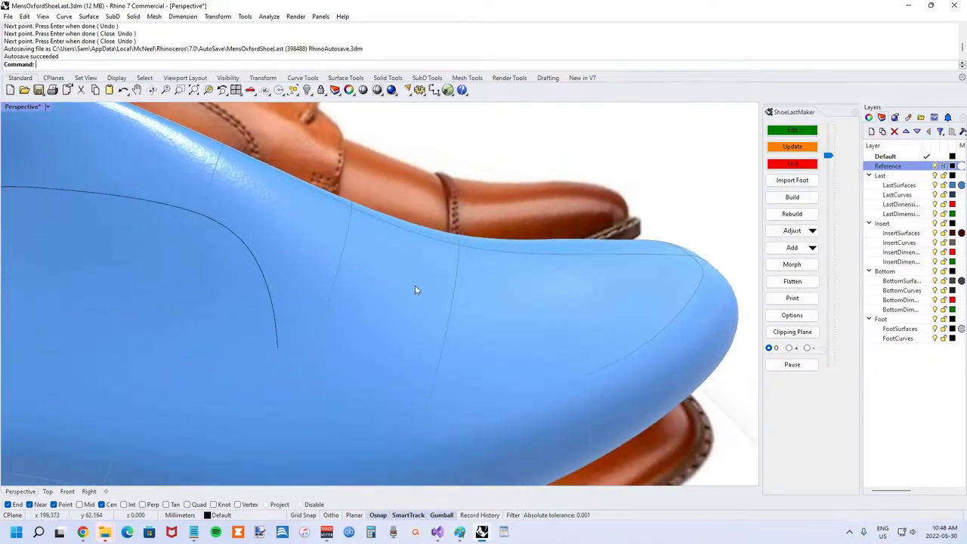
right_drag(385, 277, 234, 231)
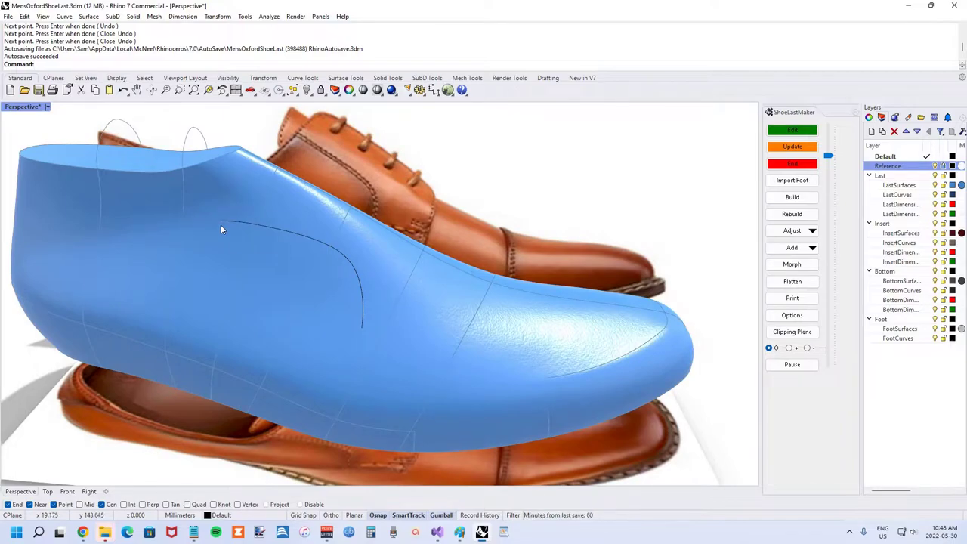
Step: Explode the blue last into separate surfaces
click(77, 198)
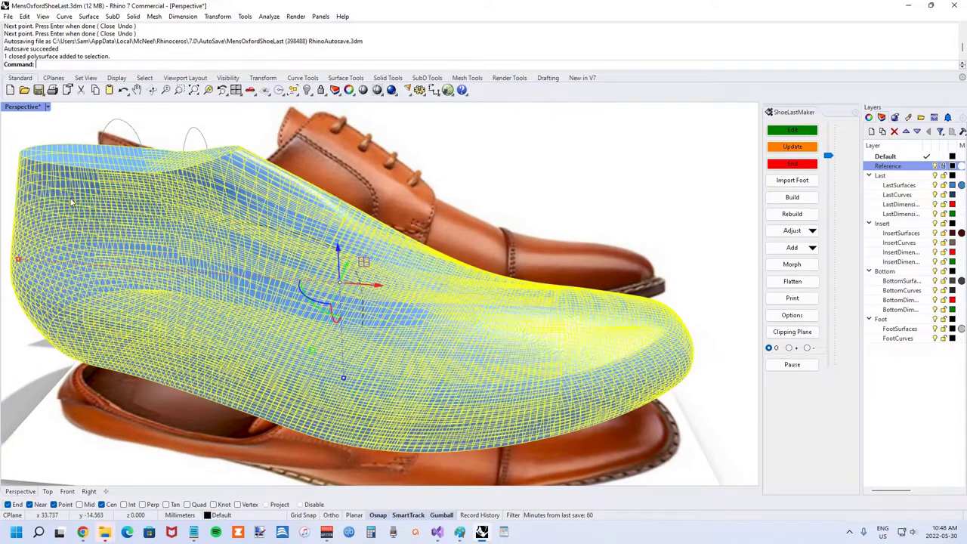
key(Escape)
click(138, 217)
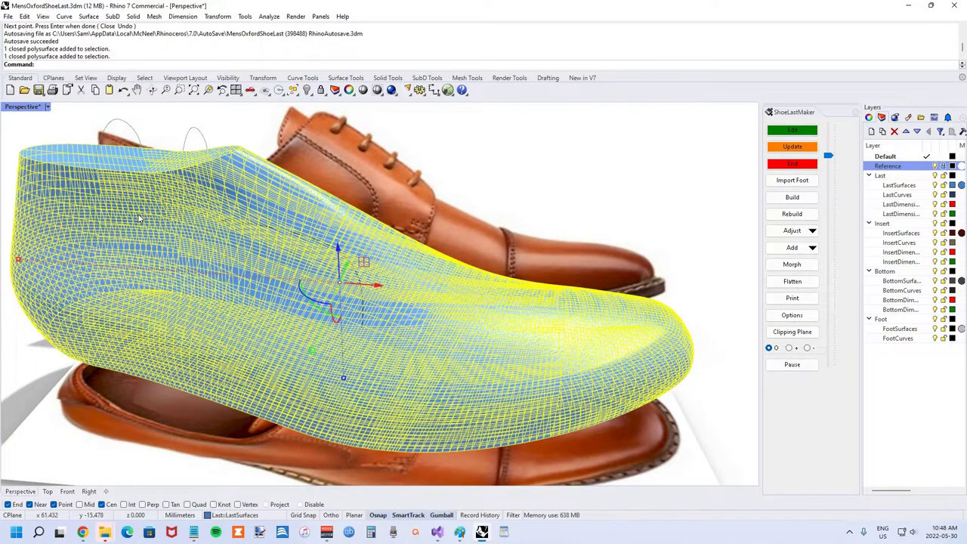
text(explode)
key(Return)
Step: Select the heel and side surfaces to check the pieces, then clear the selection
click(52, 201)
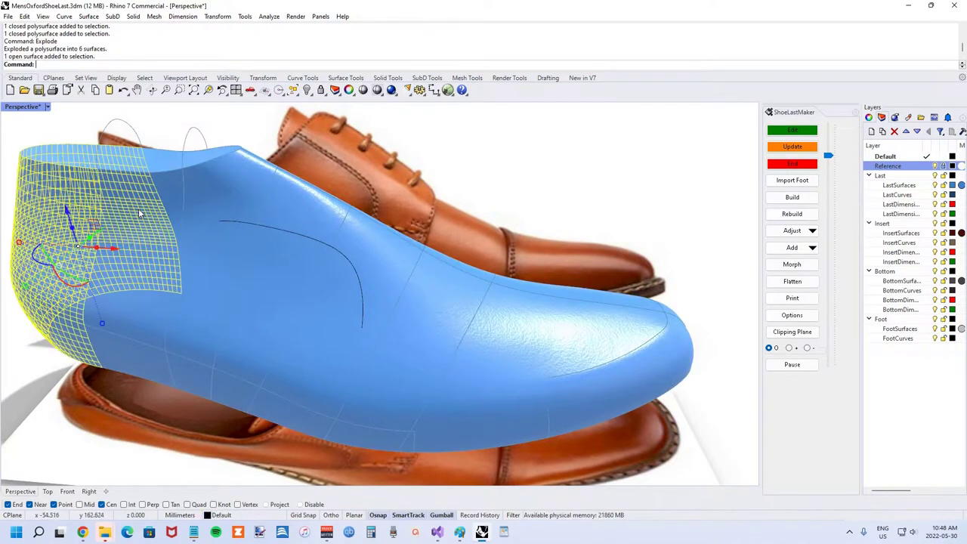
click(161, 200)
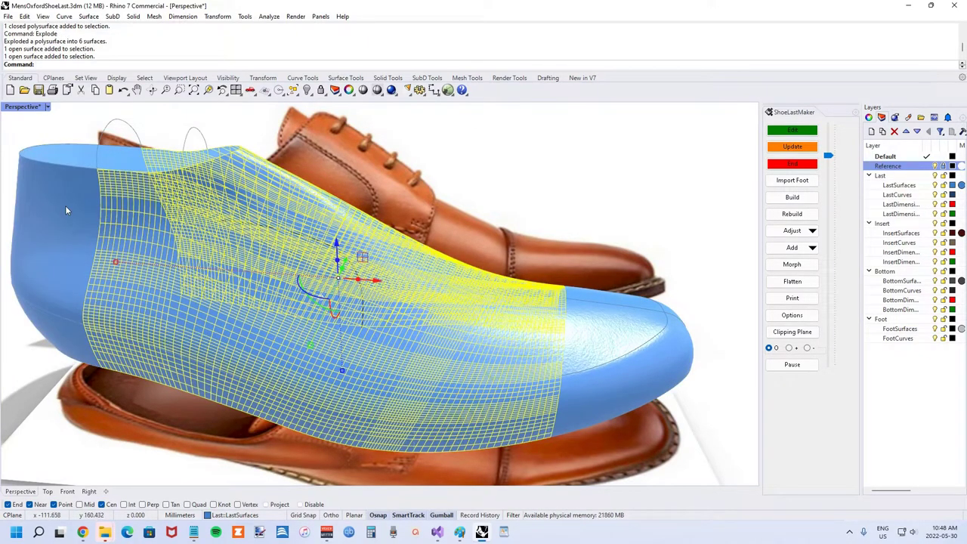
key(Escape)
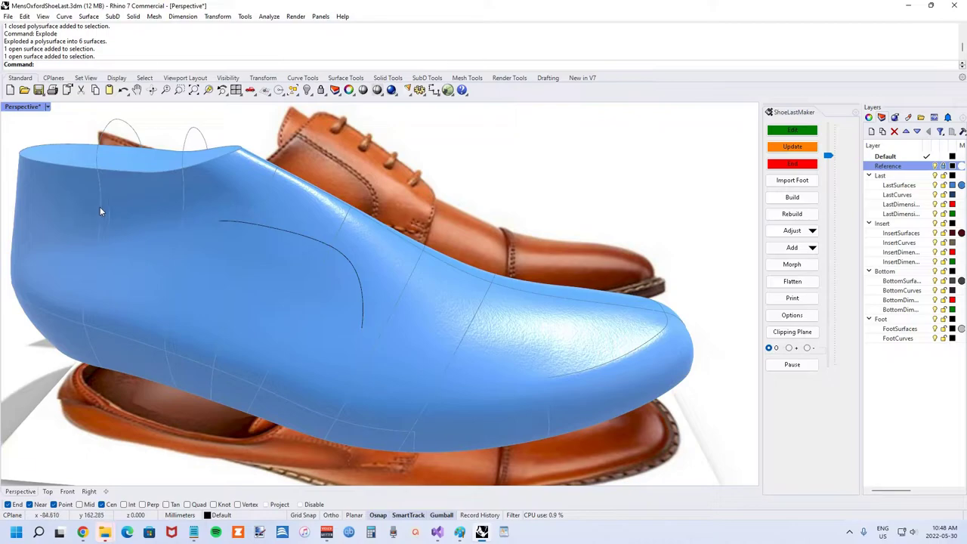
right_drag(99, 206, 152, 223)
scroll(174, 229, down, 3)
scroll(223, 242, up, 3)
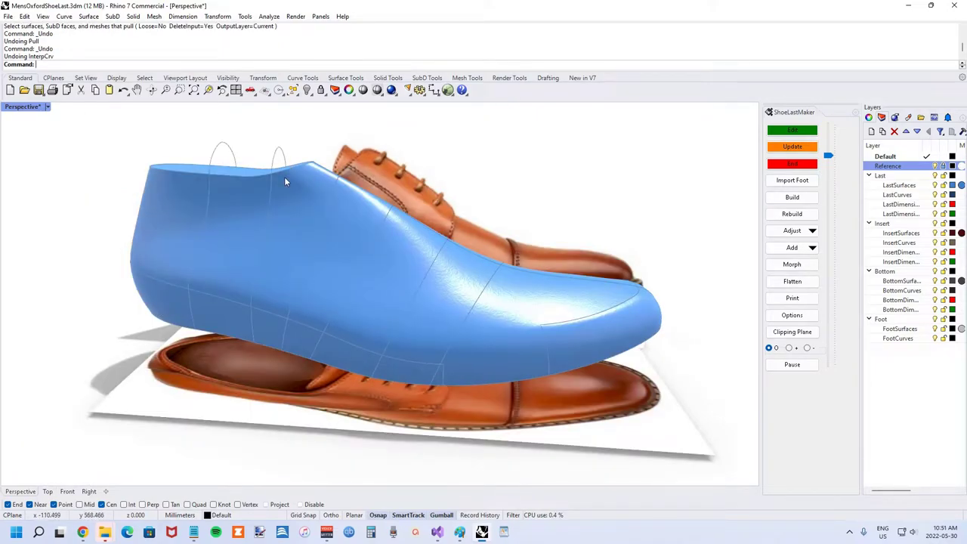
Step: Start an InterpCrv with the persistentonpolysrf option and pick the last to draw on
key(Up)
key(Return)
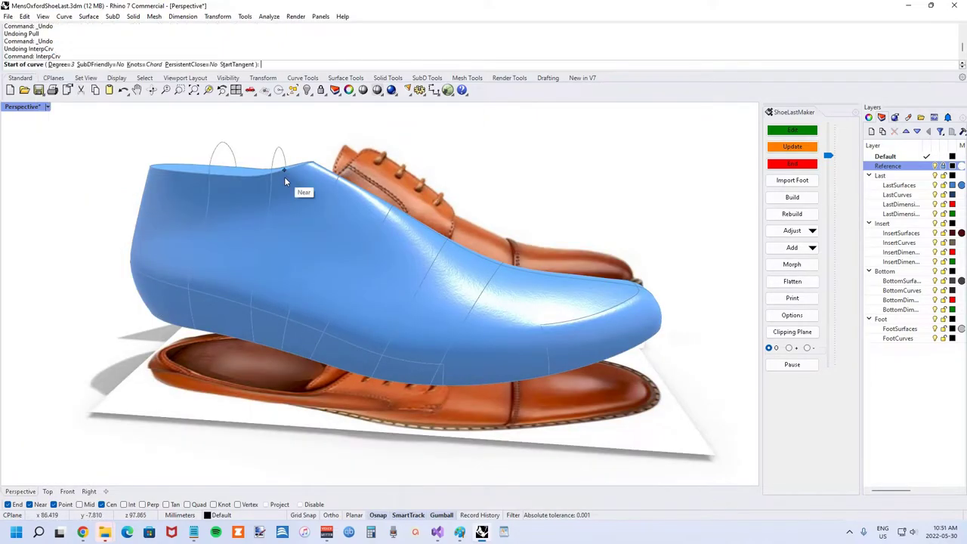
text(persistentonpolysr)
key(BackSpace)
key(BackSpace)
key(Return)
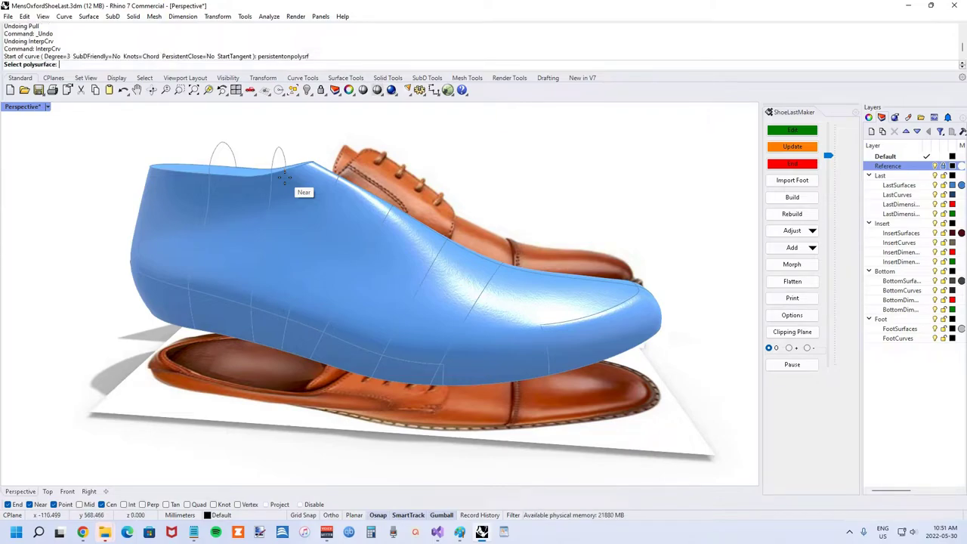
click(190, 205)
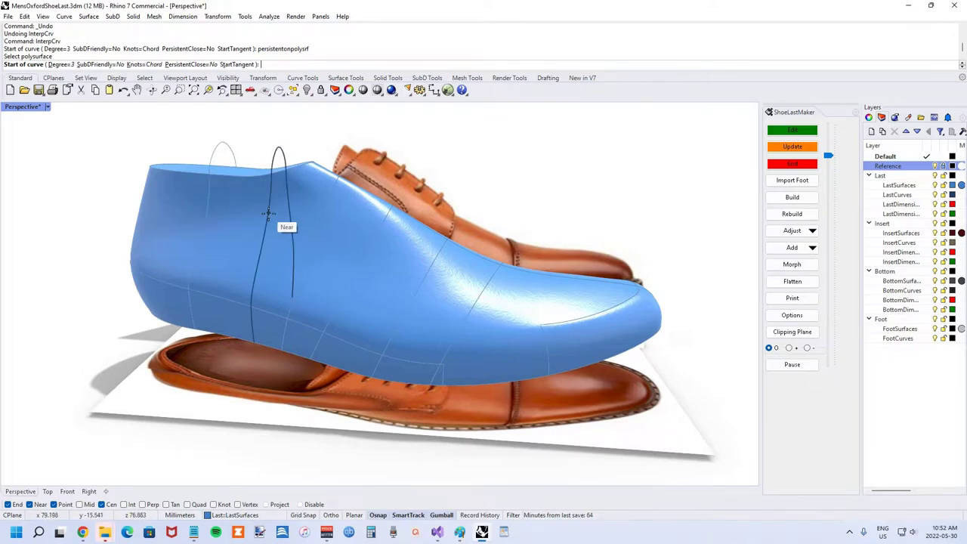
Step: Place curve points across the quarter toward the toe, turning off End and Point snaps
scroll(174, 214, up, 2)
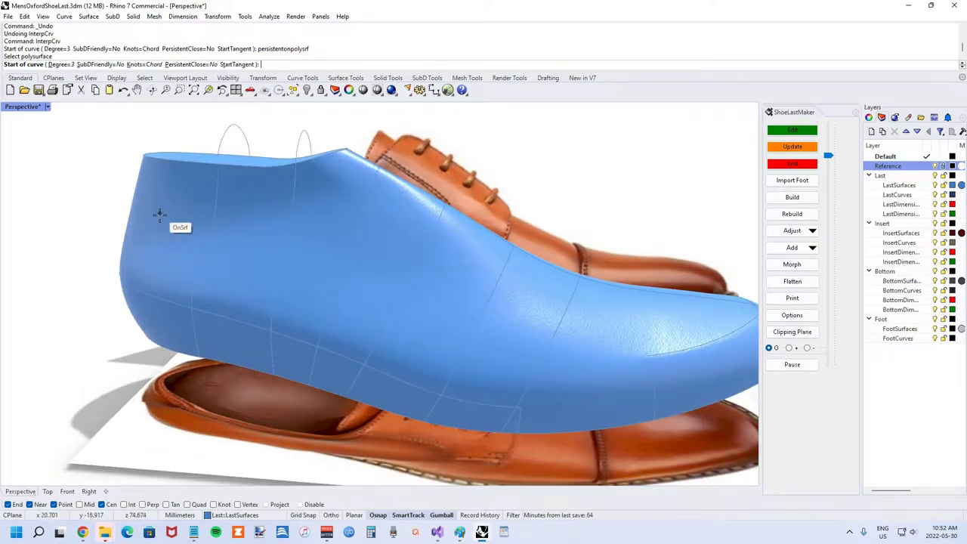
click(161, 209)
click(203, 193)
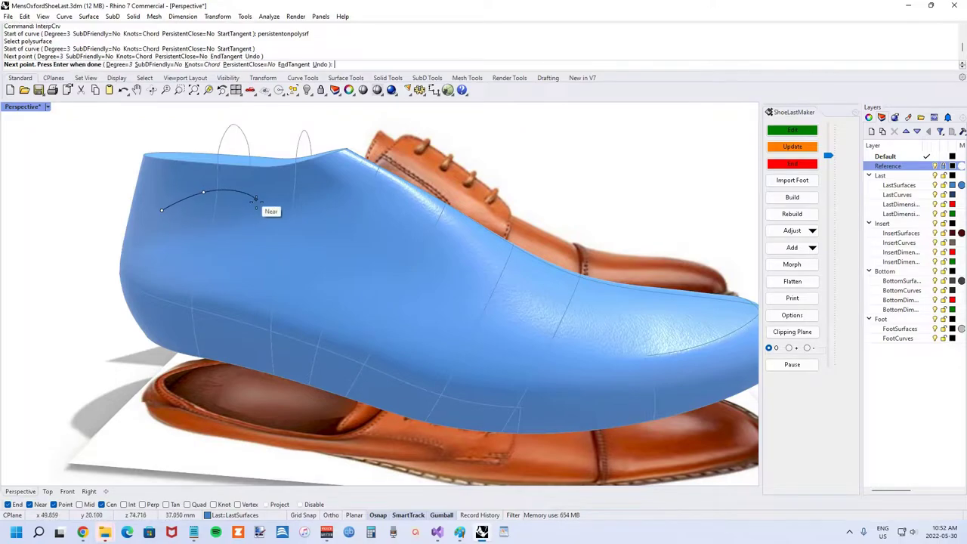
click(238, 223)
click(155, 343)
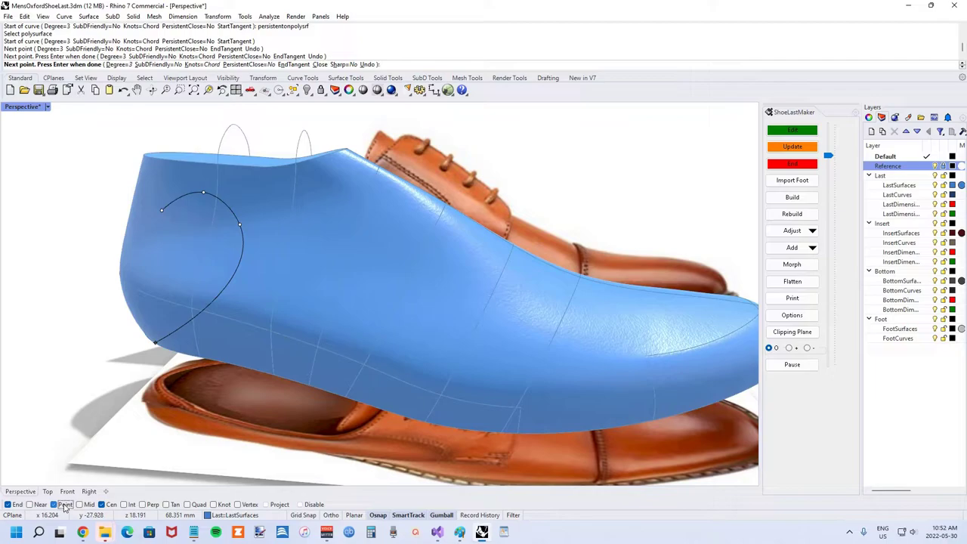
click(54, 505)
click(9, 505)
click(310, 221)
click(372, 248)
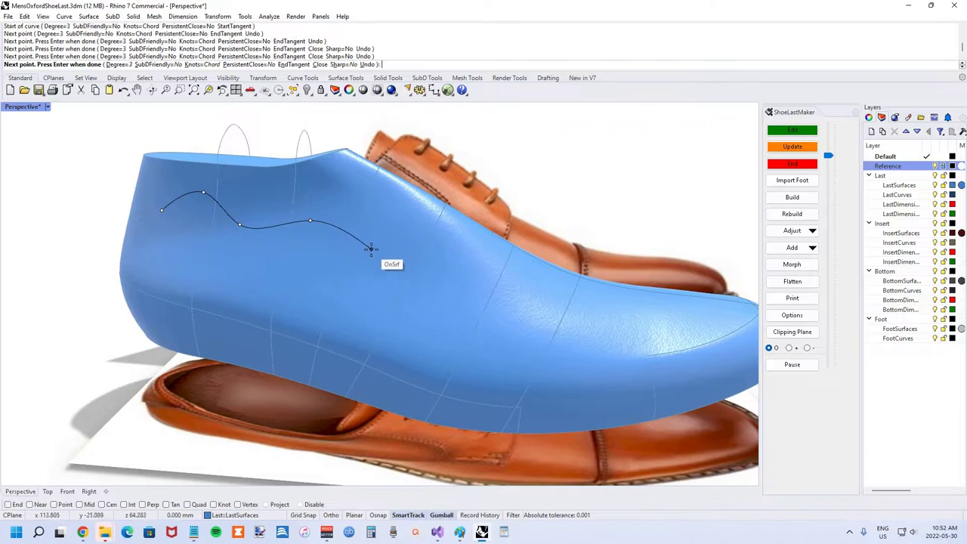
Step: Finish the curve and Pull it onto the heel and main last surfaces
key(Return)
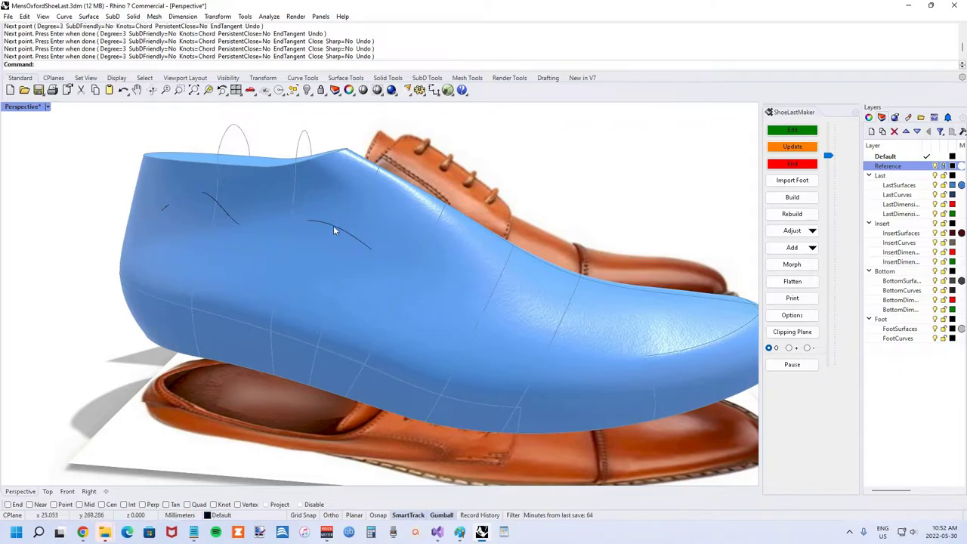
click(333, 227)
text(Pull)
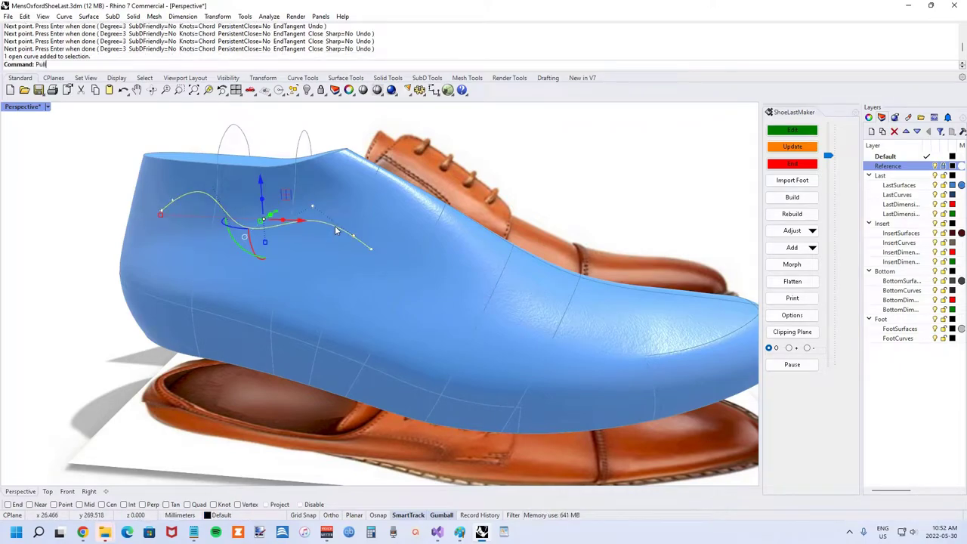
key(Return)
click(169, 174)
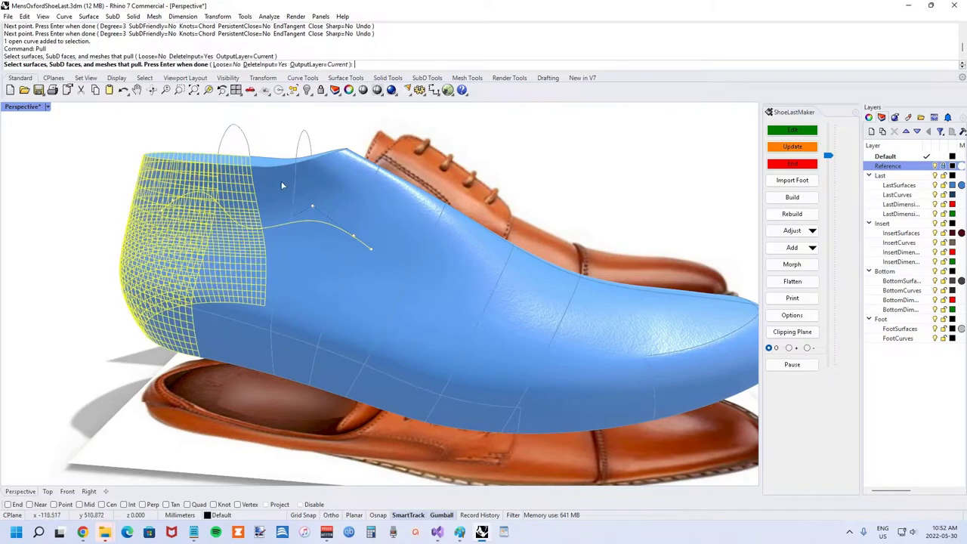
click(272, 184)
right_drag(272, 188, 219, 210)
key(Return)
Step: Join the short and long pulled pieces into one open curve
scroll(274, 208, up, 3)
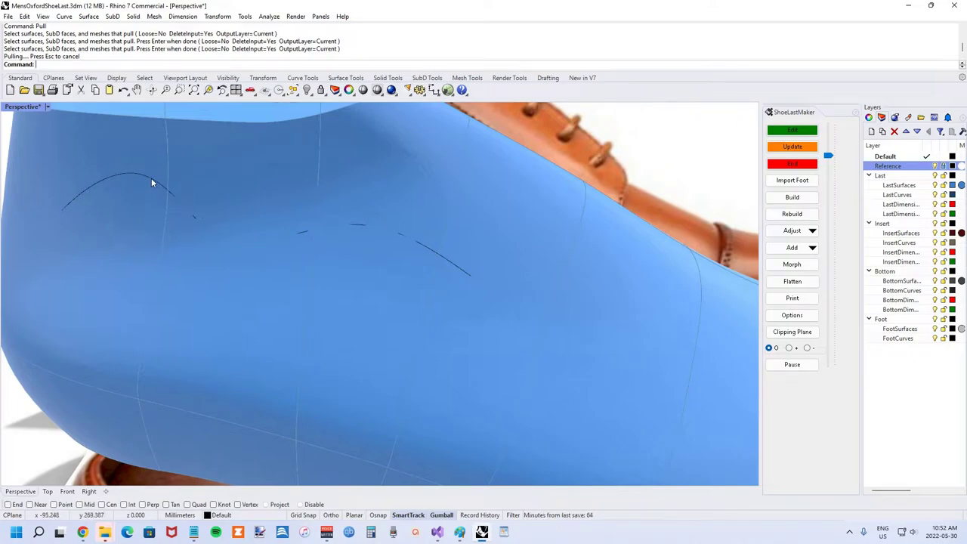
click(151, 178)
click(182, 206)
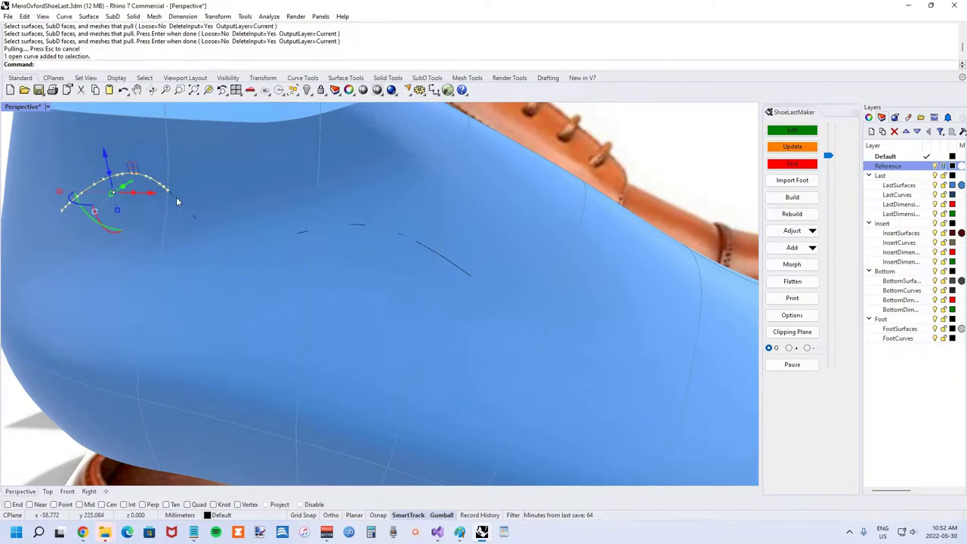
click(191, 213)
click(211, 223)
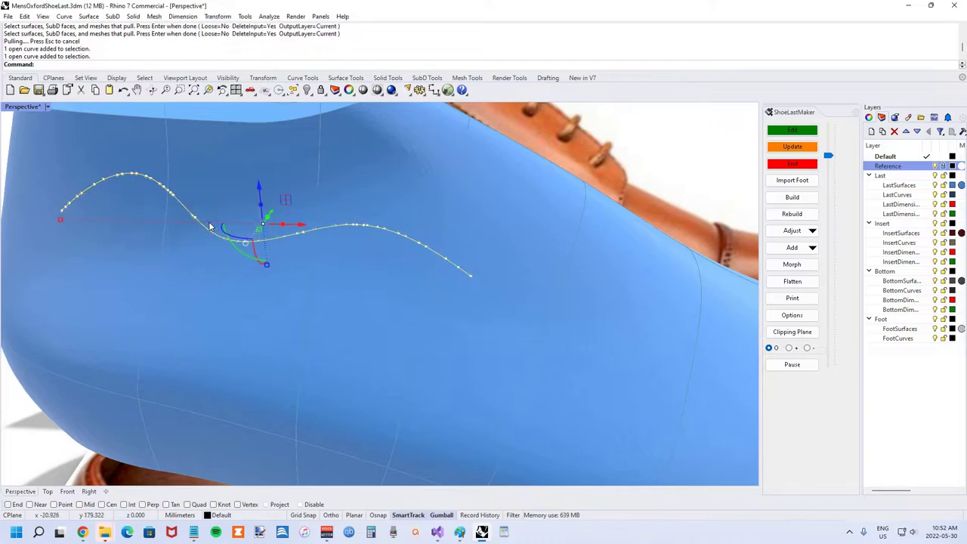
key(Return)
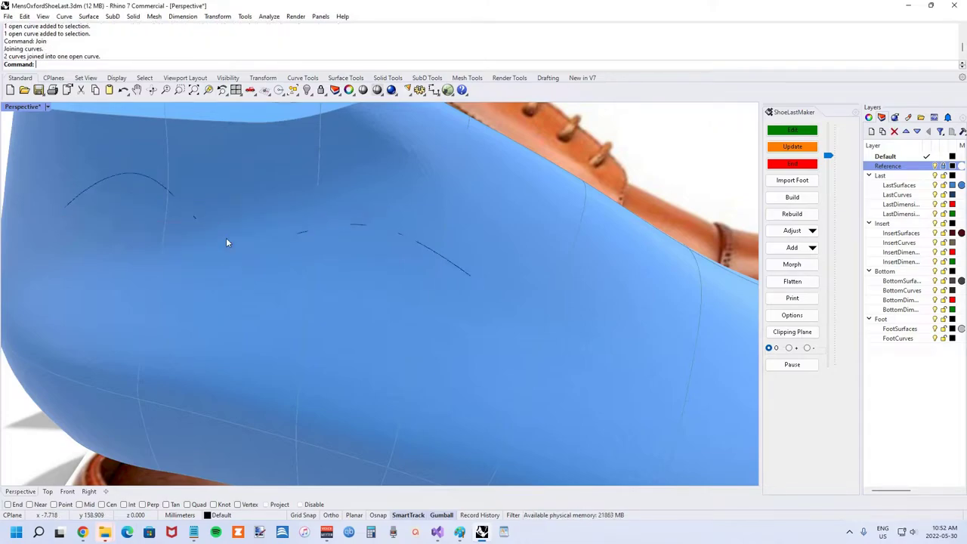
right_drag(226, 237, 256, 253)
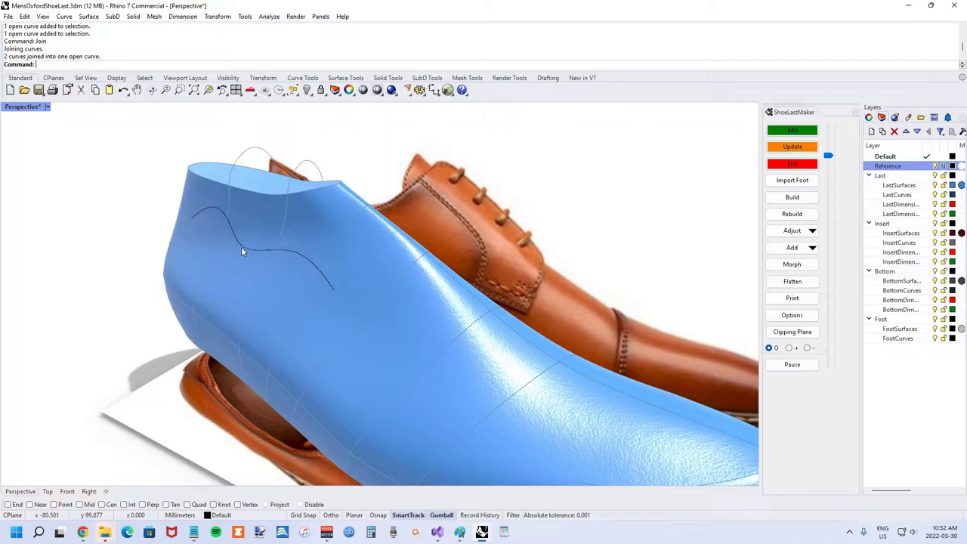
right_drag(242, 252, 300, 285)
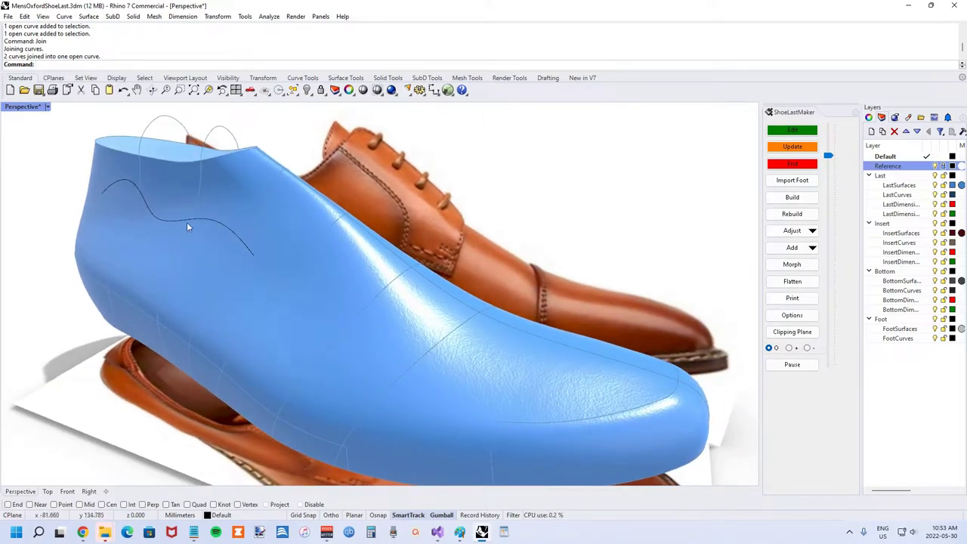
Step: Delete the joined curve
click(211, 220)
click(253, 252)
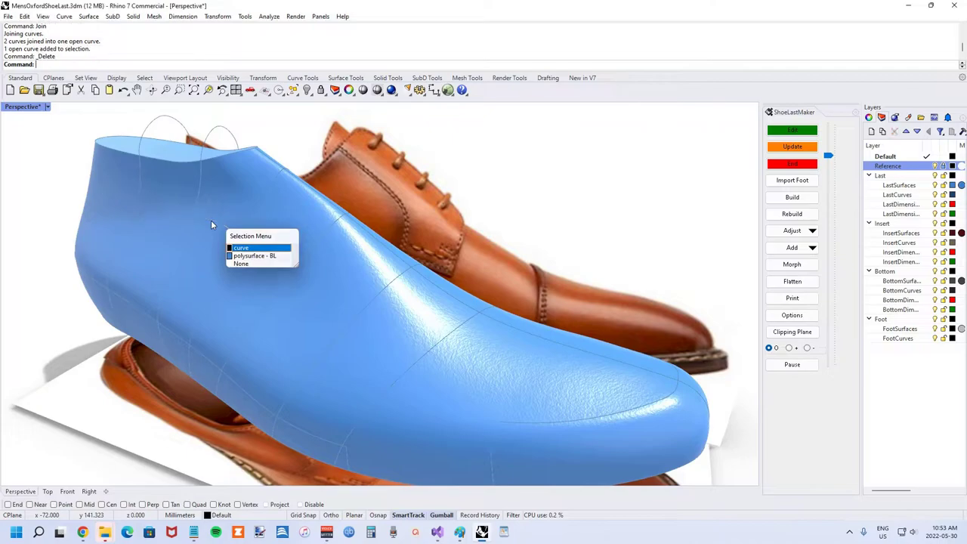
key(Delete)
Step: Set Last Transparency back to 0.4 and restore the four-view layout
click(792, 315)
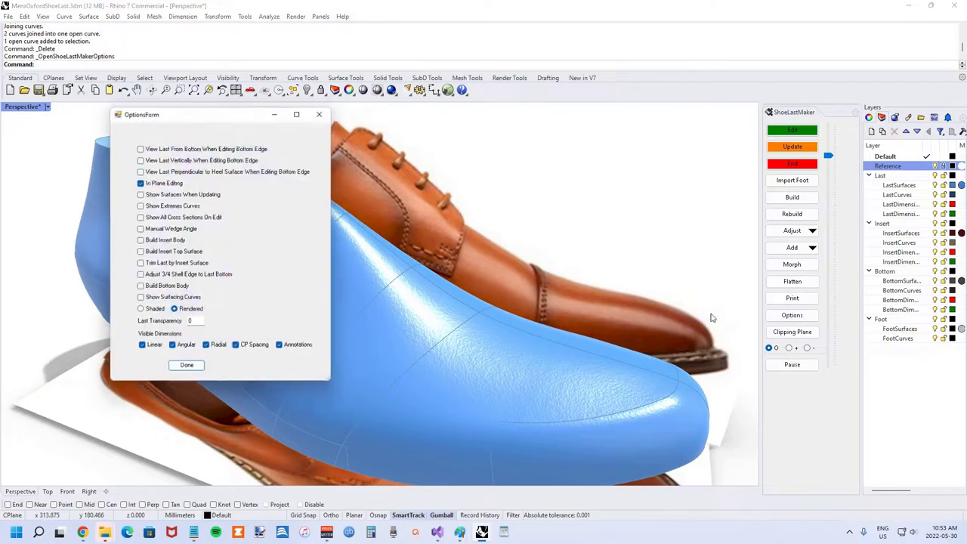
drag(212, 322, 154, 323)
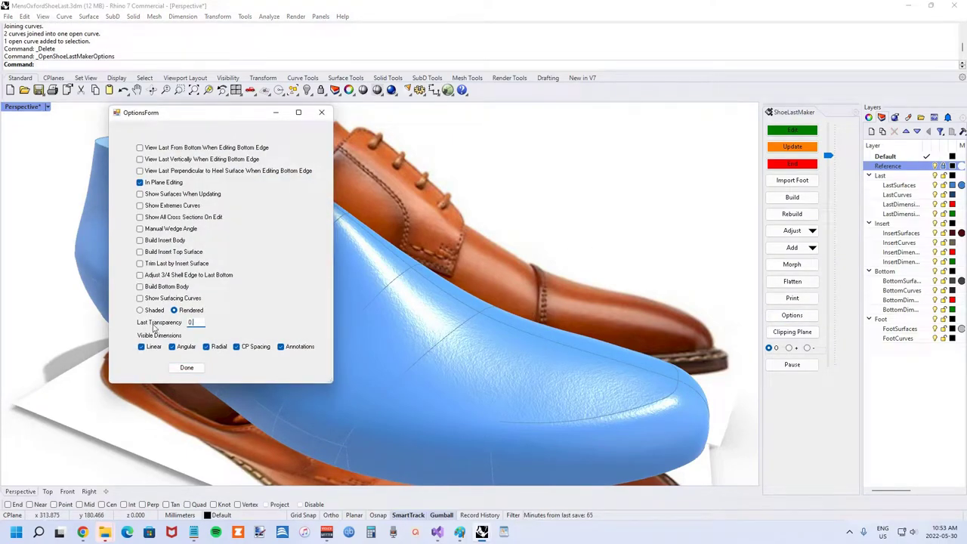
text(0.4)
click(187, 368)
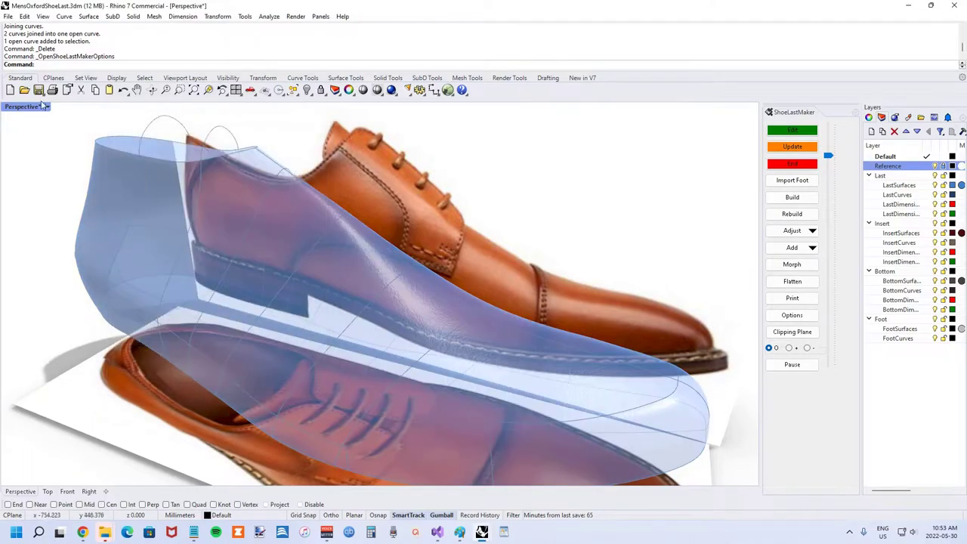
double_click(25, 108)
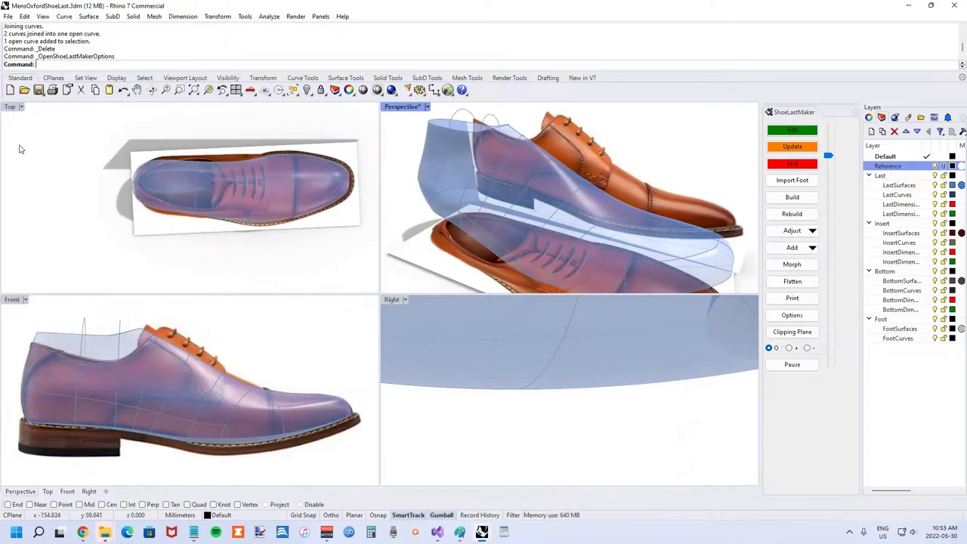
Step: Maximize the Front view, recentre the shoe, and enable the Near object snap
double_click(12, 298)
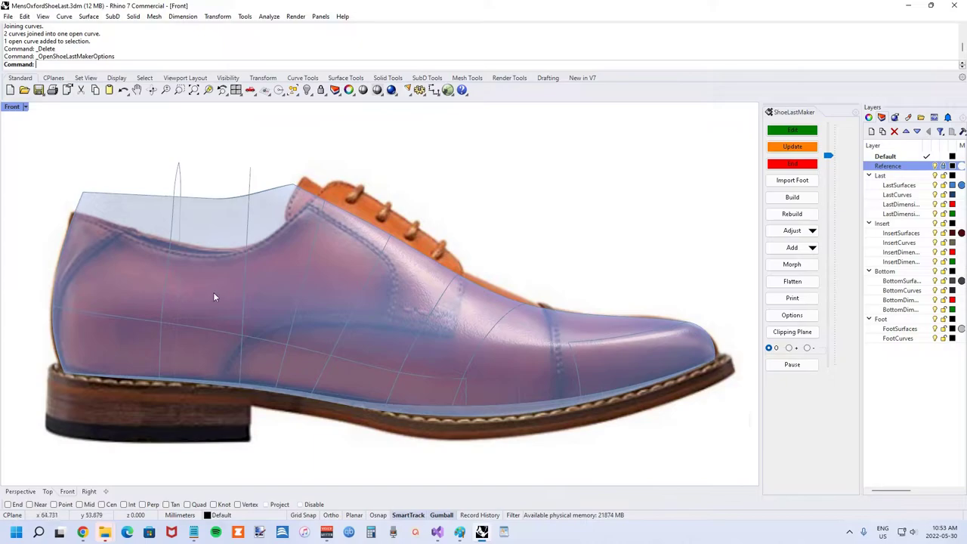
scroll(213, 292, up, 2)
scroll(219, 307, down, 3)
right_drag(216, 292, 233, 279)
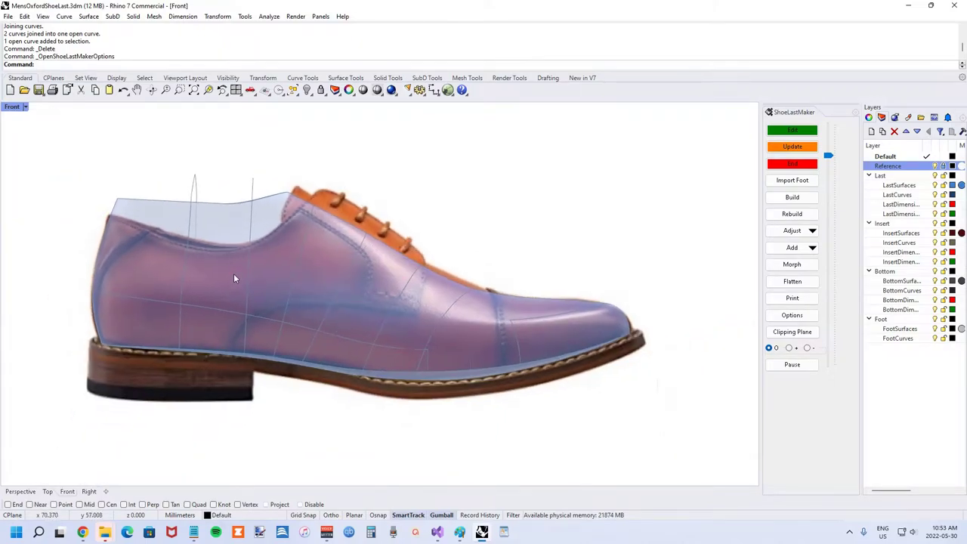
scroll(235, 284, up, 1)
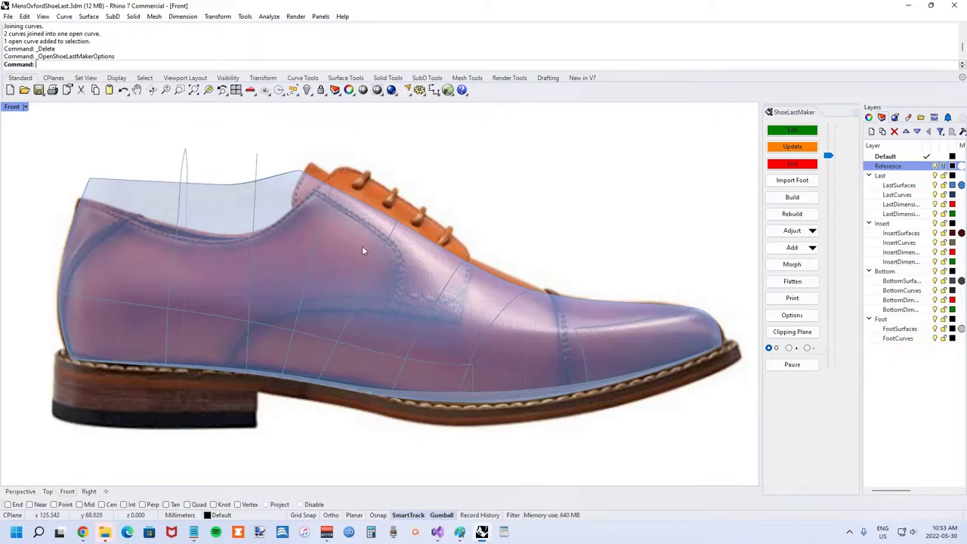
right_drag(376, 265, 359, 287)
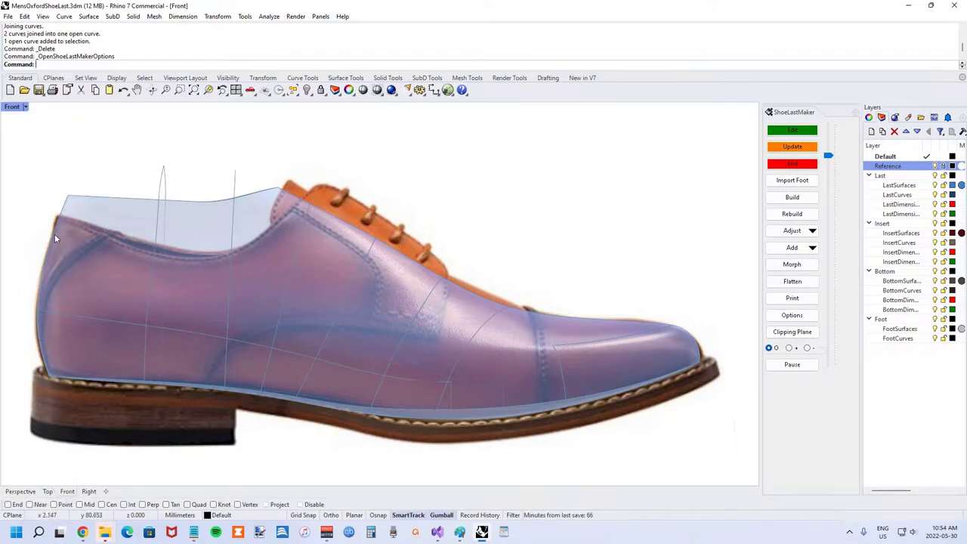
click(30, 505)
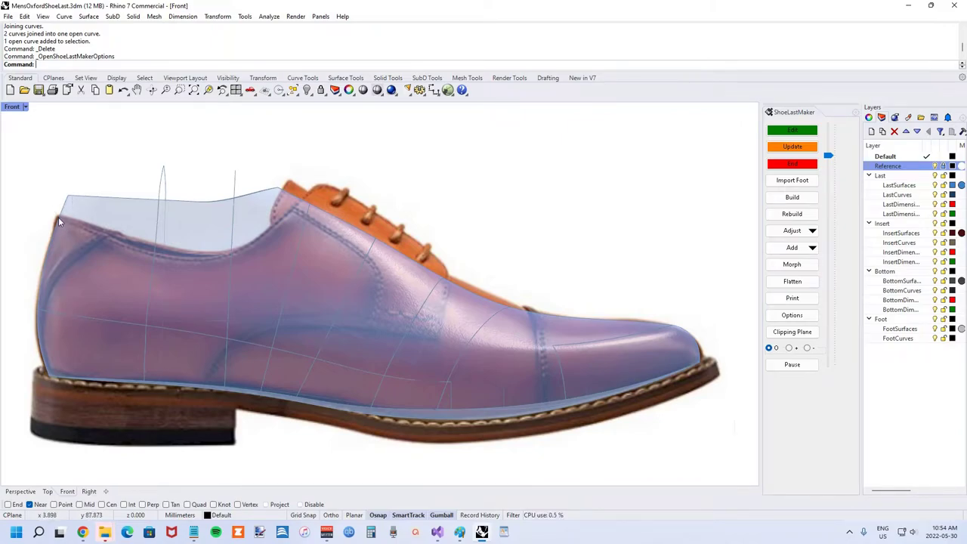
Step: Start an InterpCrv constrained to the last's polysurface and pick the last
text(InterpCrv)
key(Return)
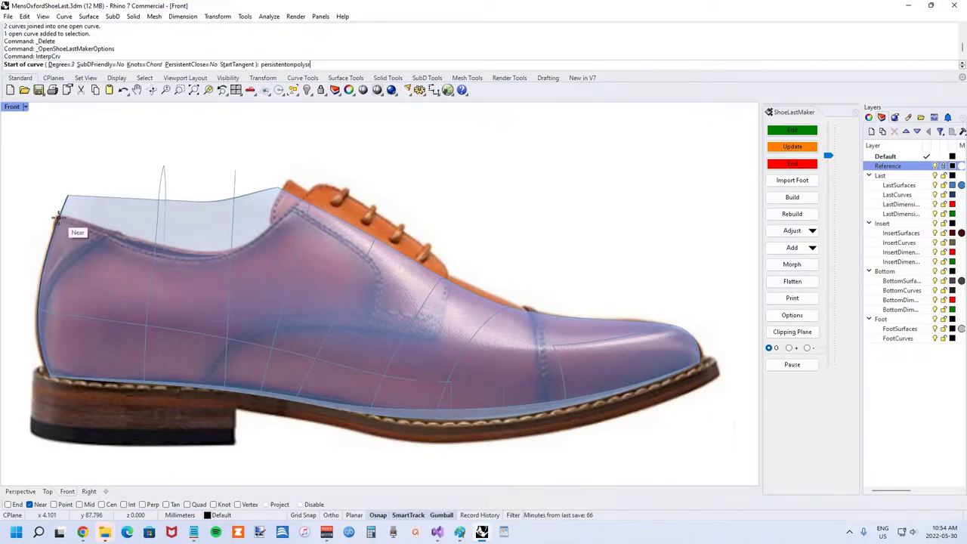
text(f)
key(Return)
click(97, 212)
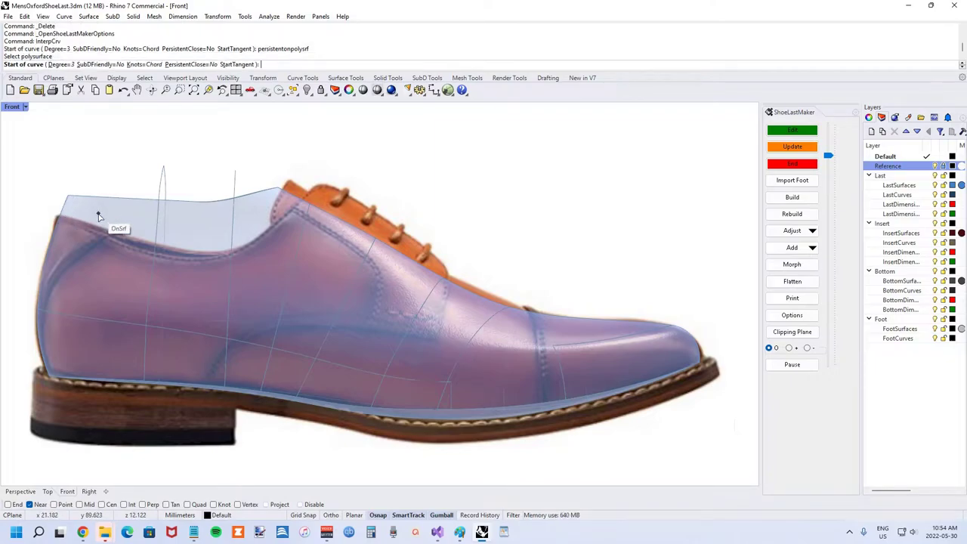
scroll(57, 218, up, 1)
scroll(56, 218, up, 4)
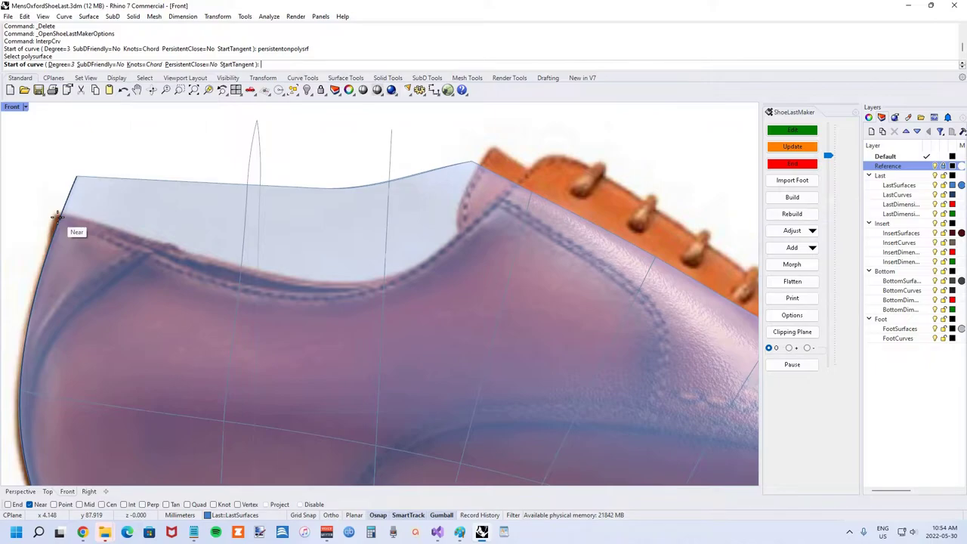
Step: Trace the topline with five points from the heel collar to the lacing
click(59, 219)
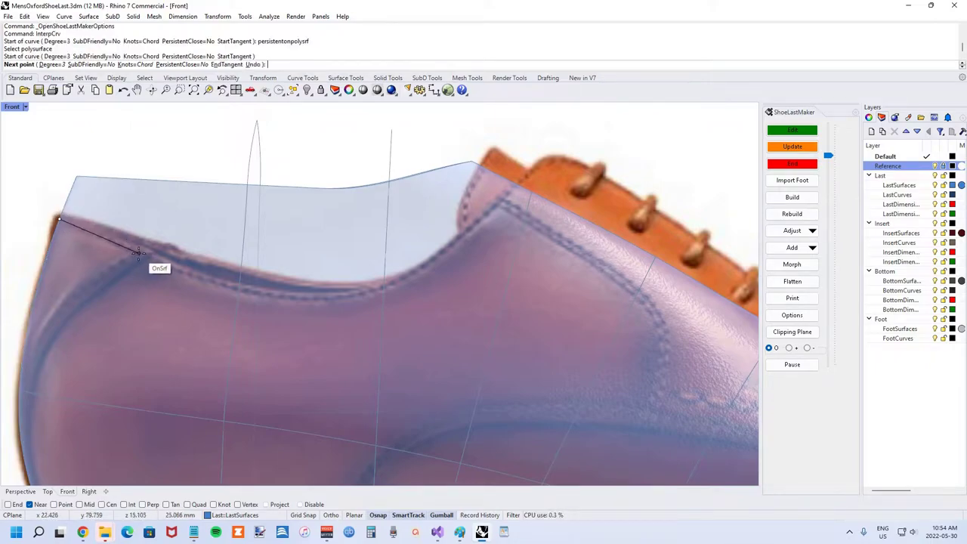
click(142, 254)
click(277, 293)
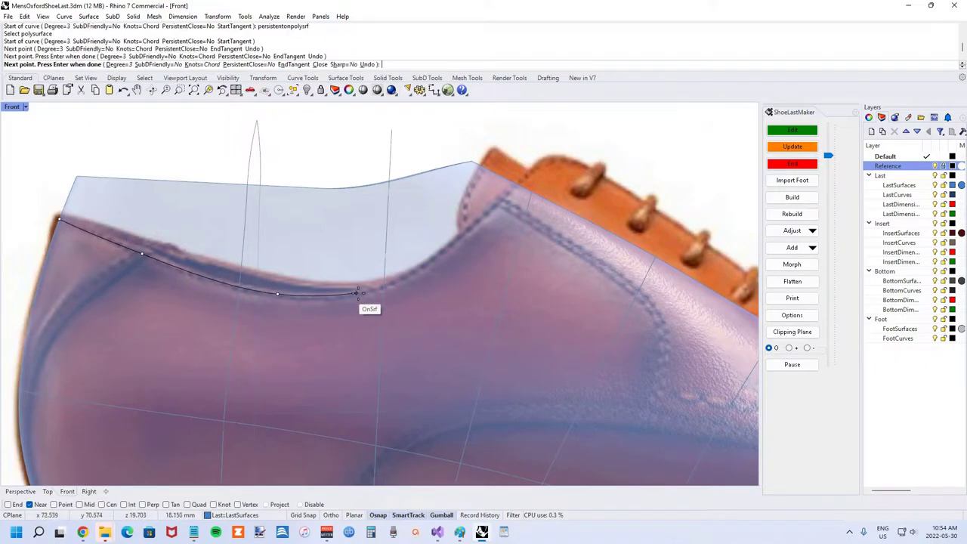
click(414, 272)
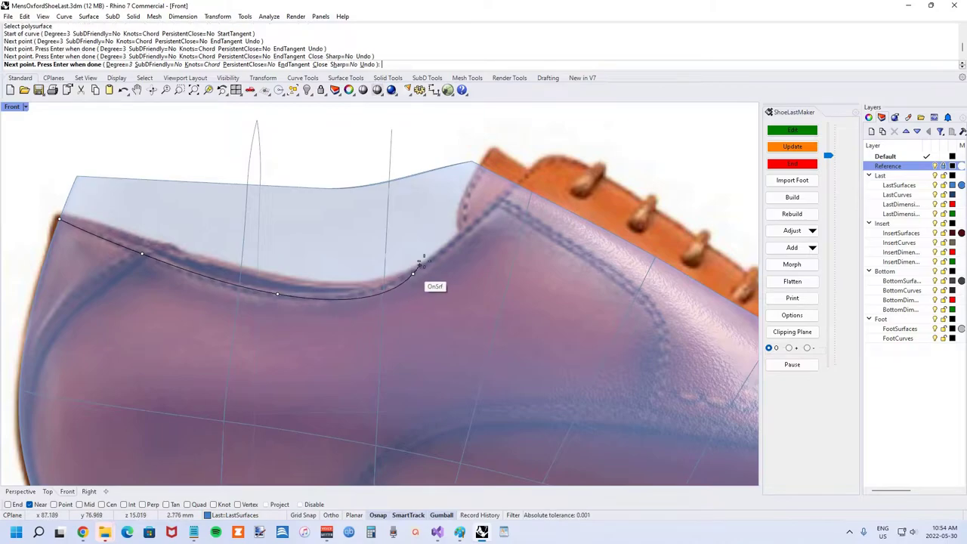
click(480, 226)
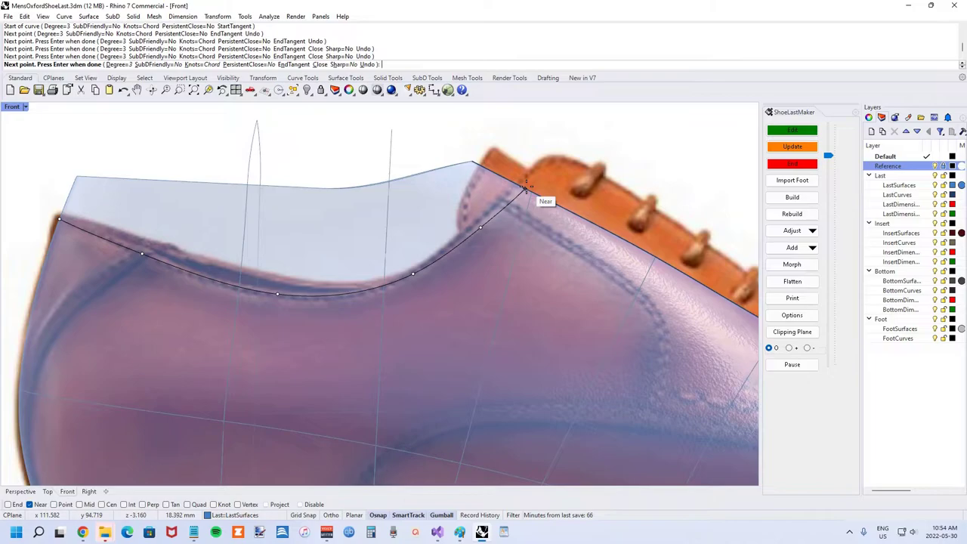
key(Return)
scroll(410, 229, down, 3)
scroll(410, 230, up, 3)
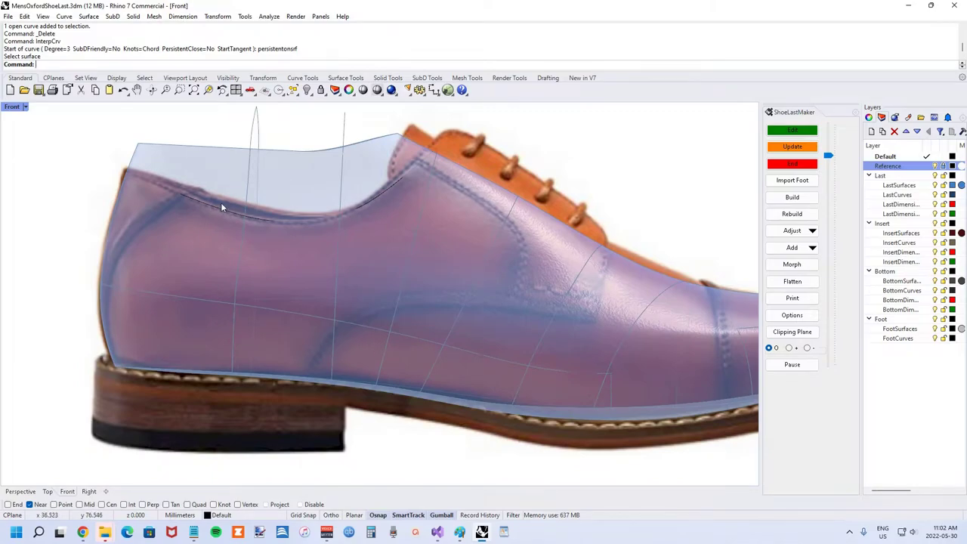
Step: Start an interpolated curve with PersistentOnPolysrf, constrained to the blue last
right_drag(221, 207, 266, 214)
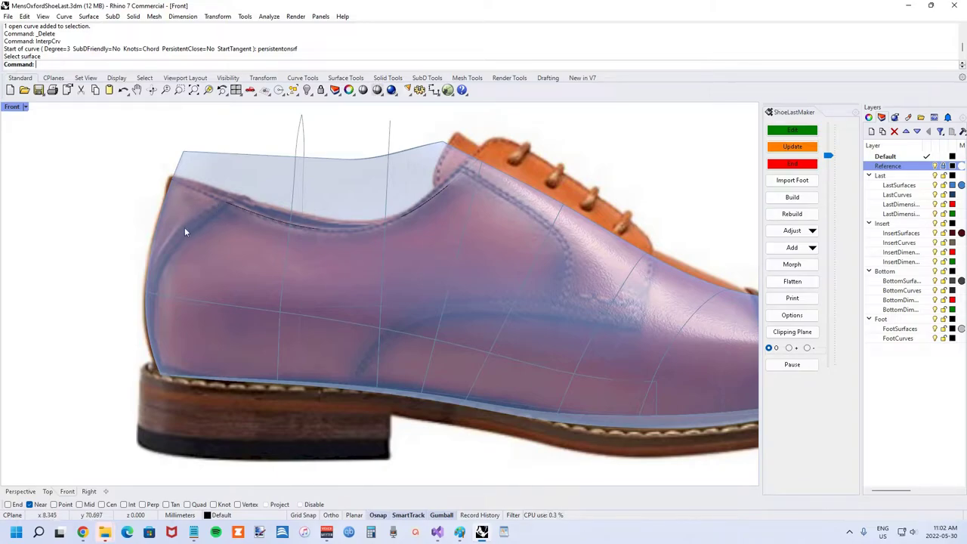
key(Return)
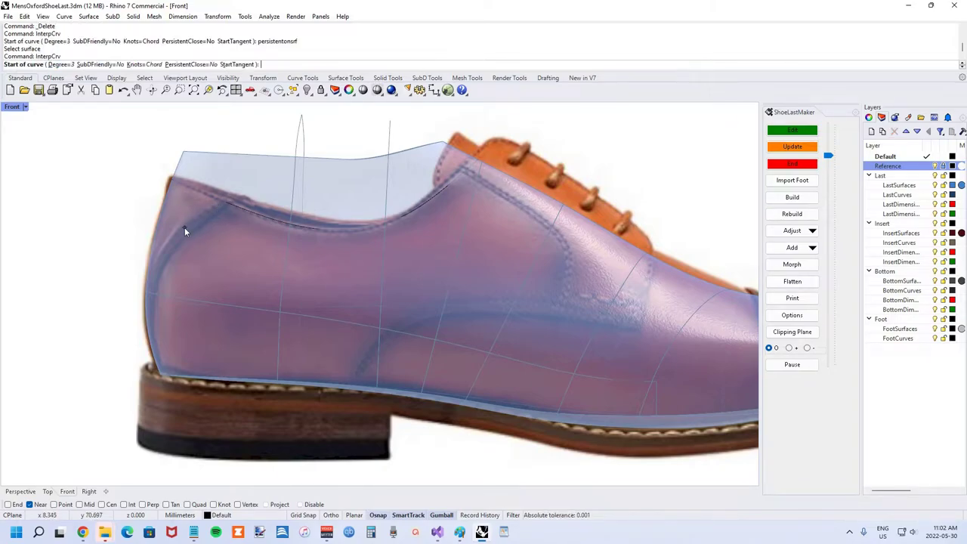
text(ons)
key(BackSpace)
text(on)
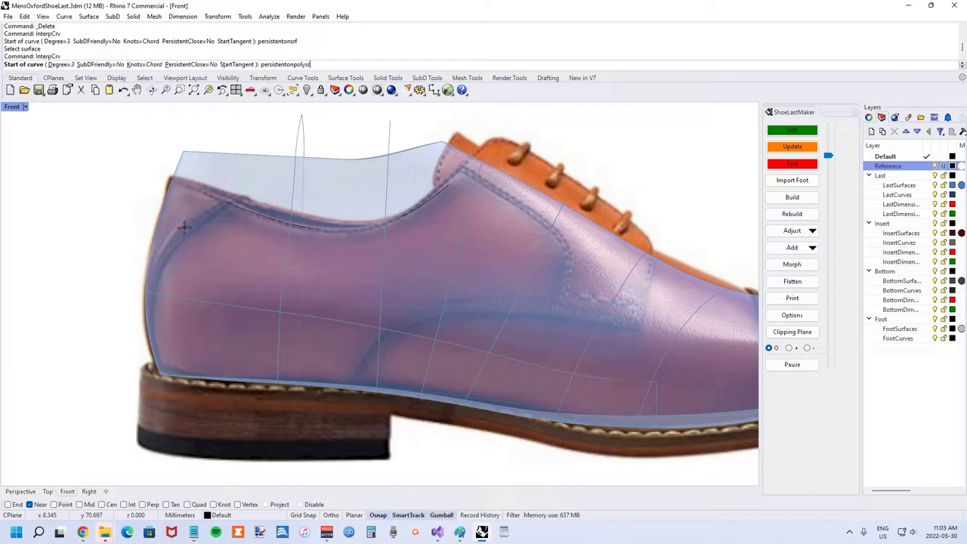
text(polysrf)
key(Return)
click(224, 226)
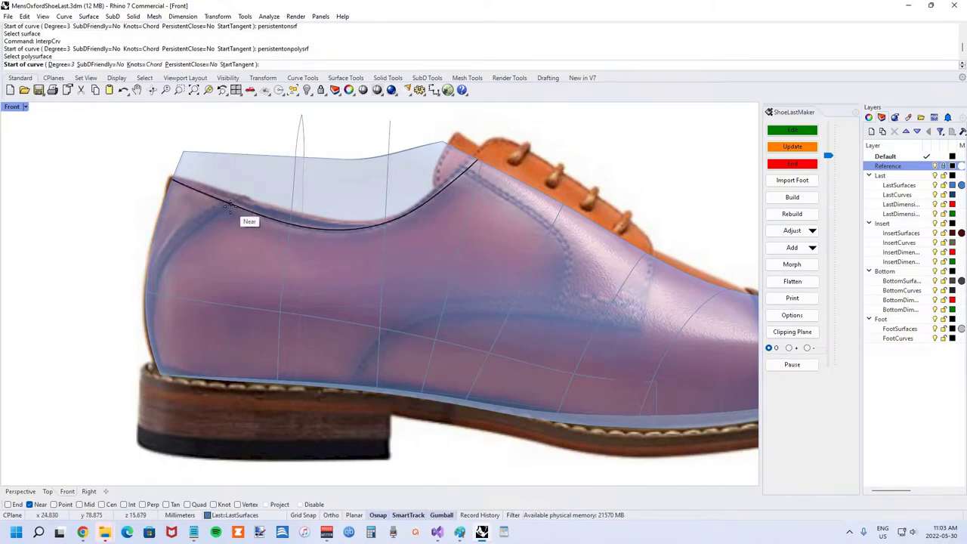
Step: Place curve points from the back topline down the heel edge in the side view
right_drag(228, 204, 168, 207)
scroll(168, 207, down, 2)
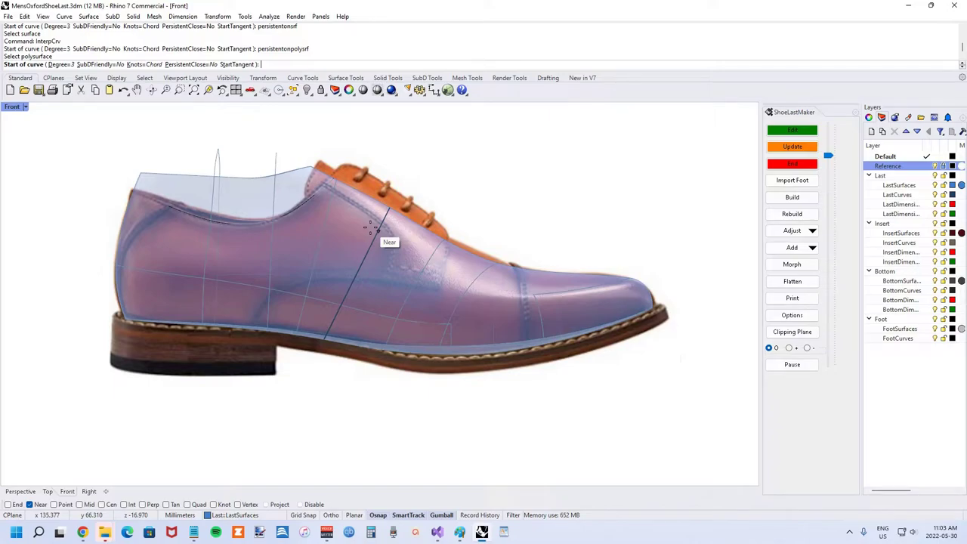
scroll(132, 248, up, 3)
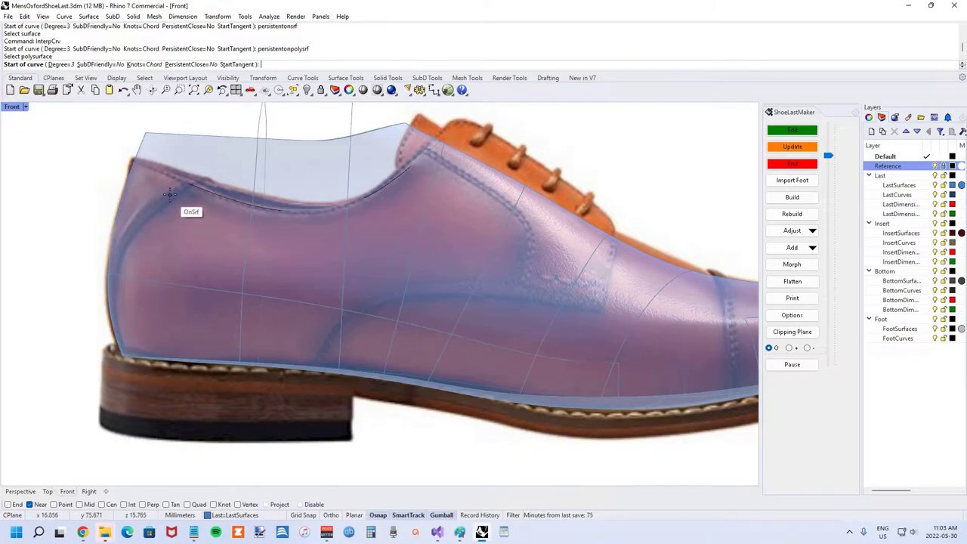
scroll(189, 208, up, 4)
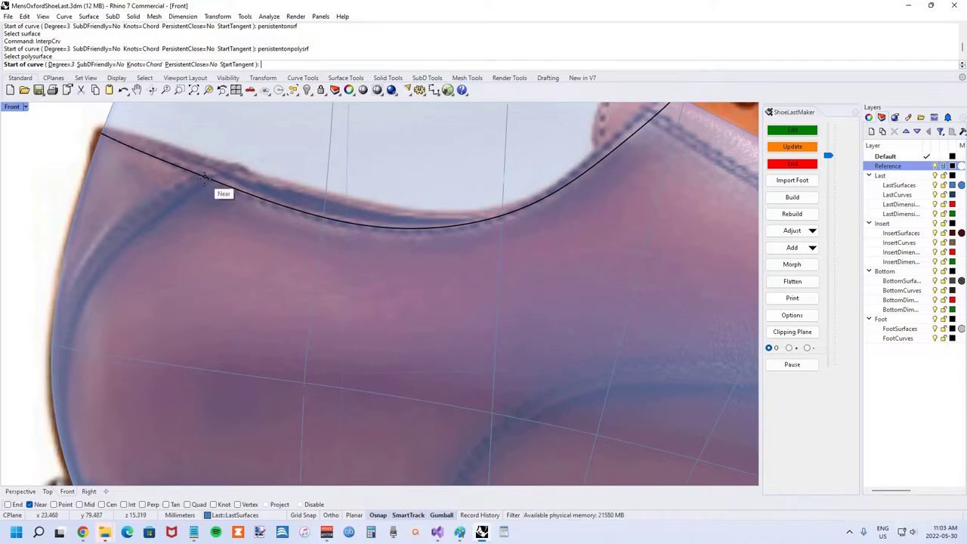
click(204, 177)
click(140, 232)
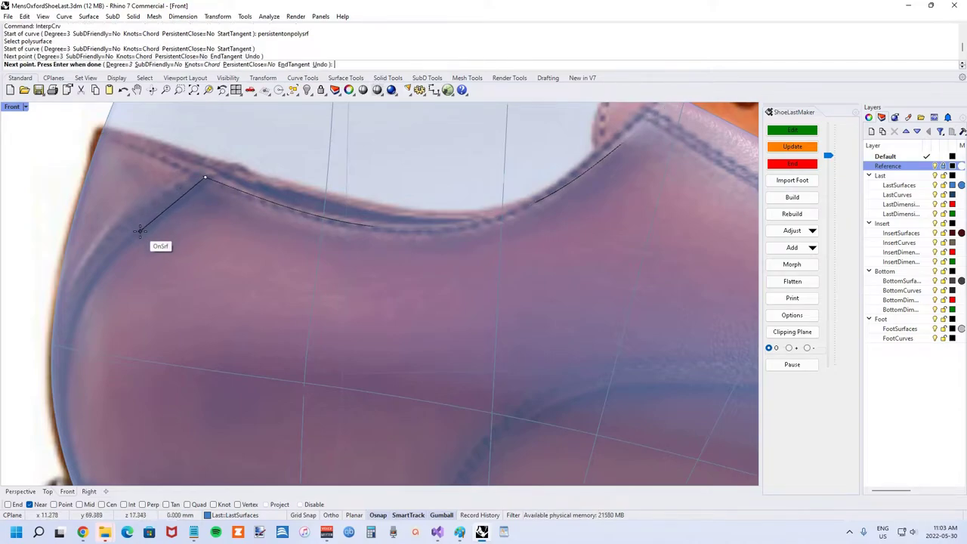
click(89, 302)
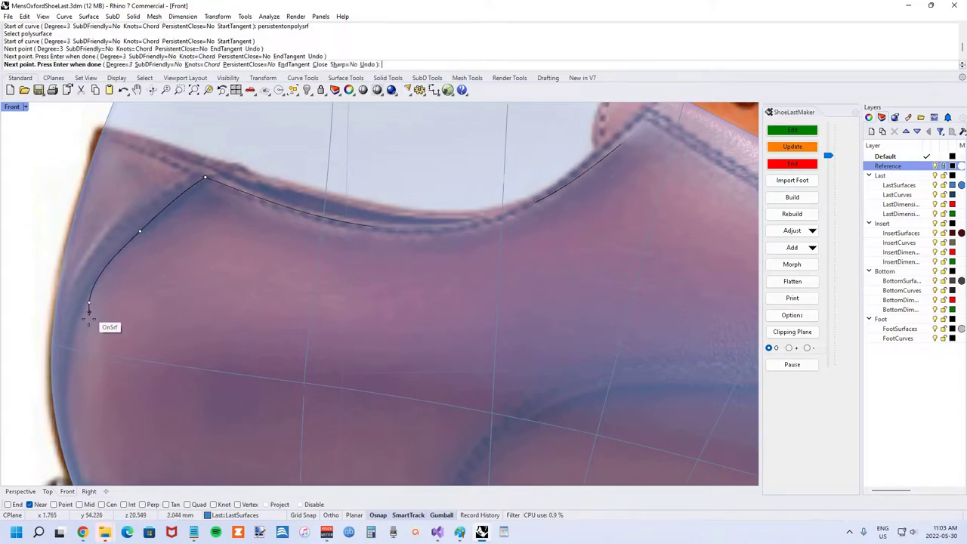
click(80, 373)
scroll(80, 376, down, 3)
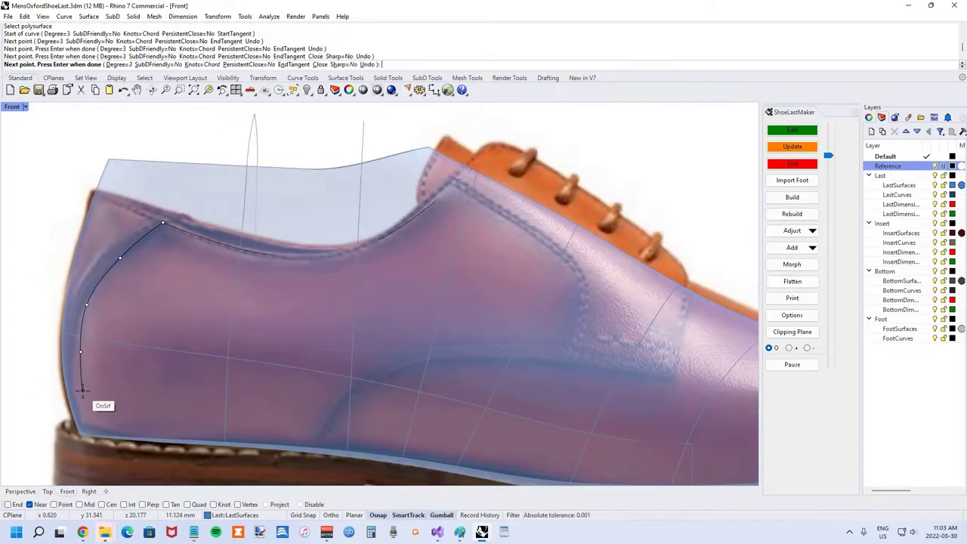
click(83, 391)
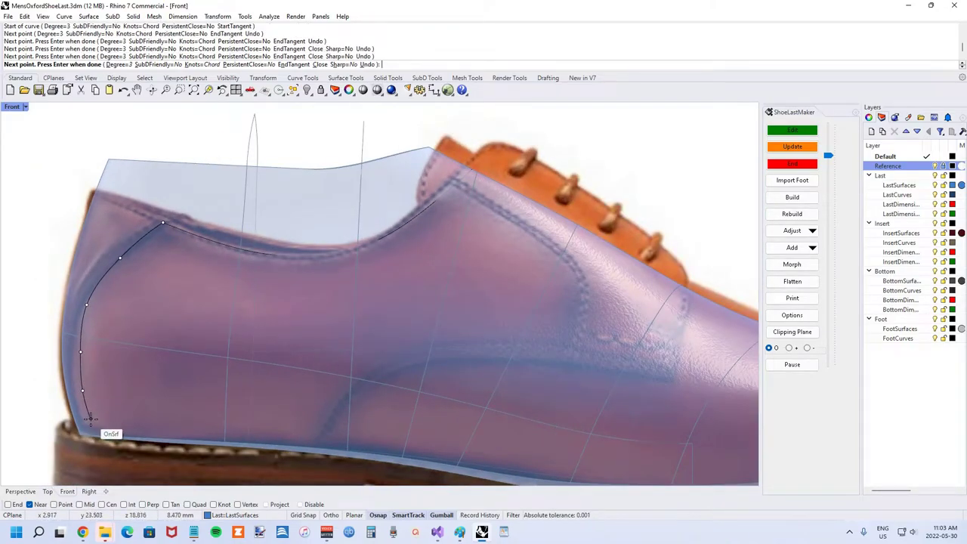
click(90, 418)
scroll(97, 423, up, 3)
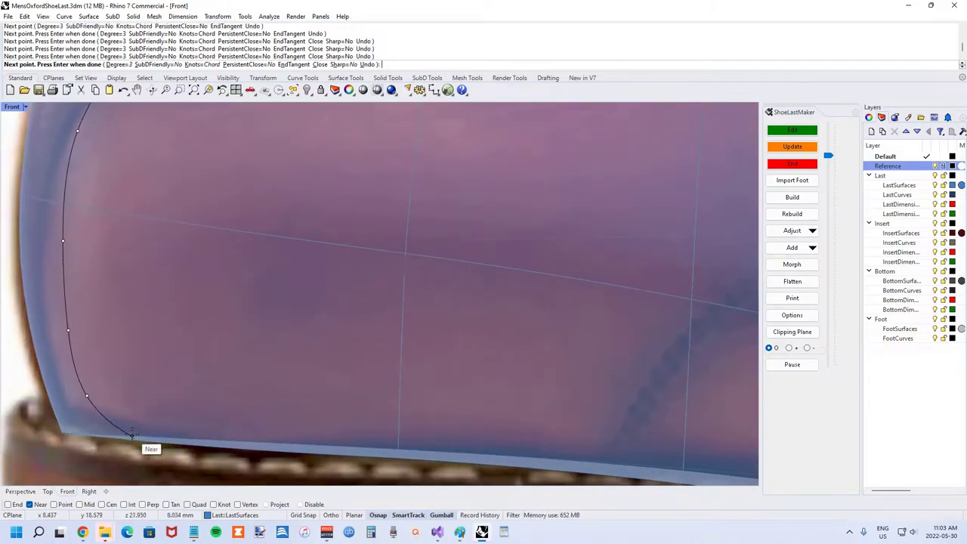
Step: In a maximized Perspective view, add the final point where heel meets sole and finish the curve
double_click(18, 107)
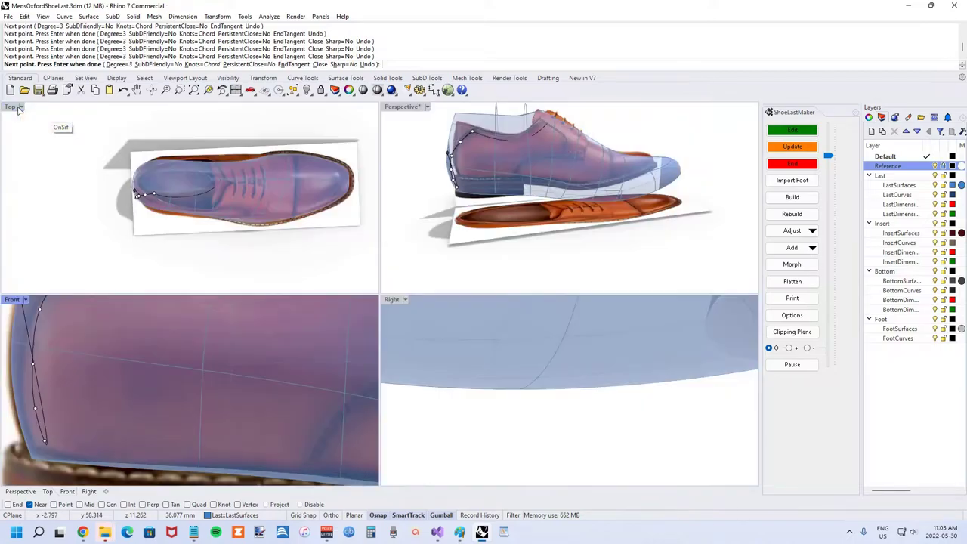
double_click(406, 108)
scroll(170, 286, up, 5)
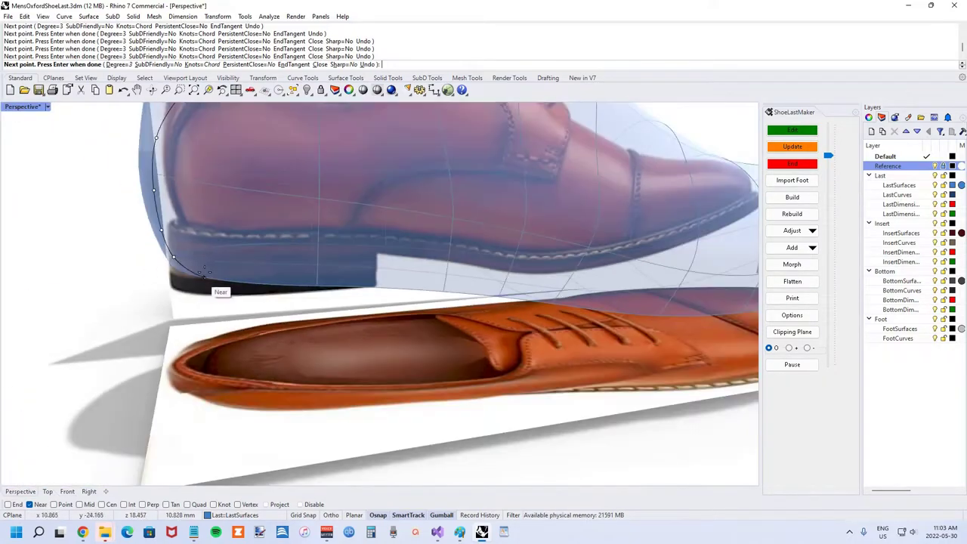
mouse_move(207, 274)
right_down()
mouse_move(189, 283)
mouse_move(198, 295)
mouse_move(192, 277)
right_up()
scroll(227, 235, up, 3)
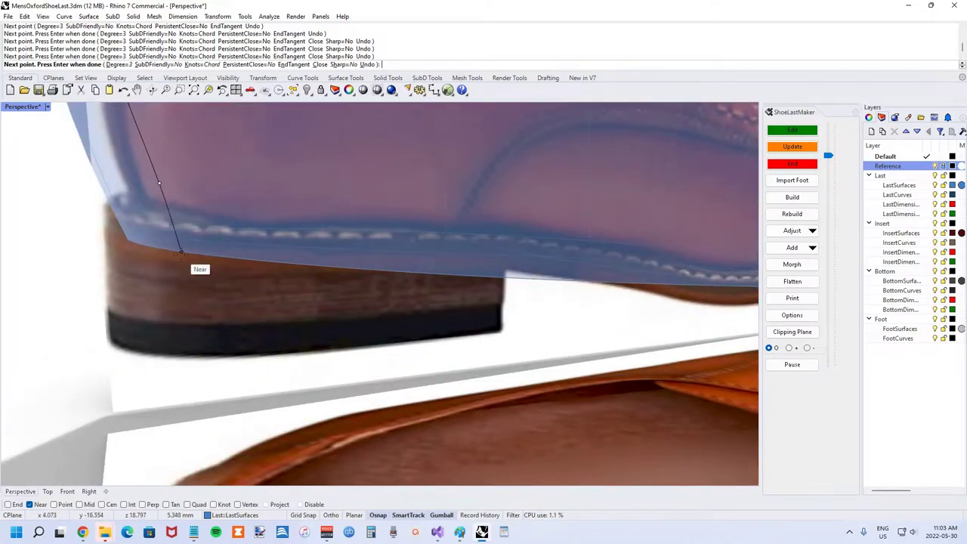
click(188, 254)
scroll(189, 253, down, 5)
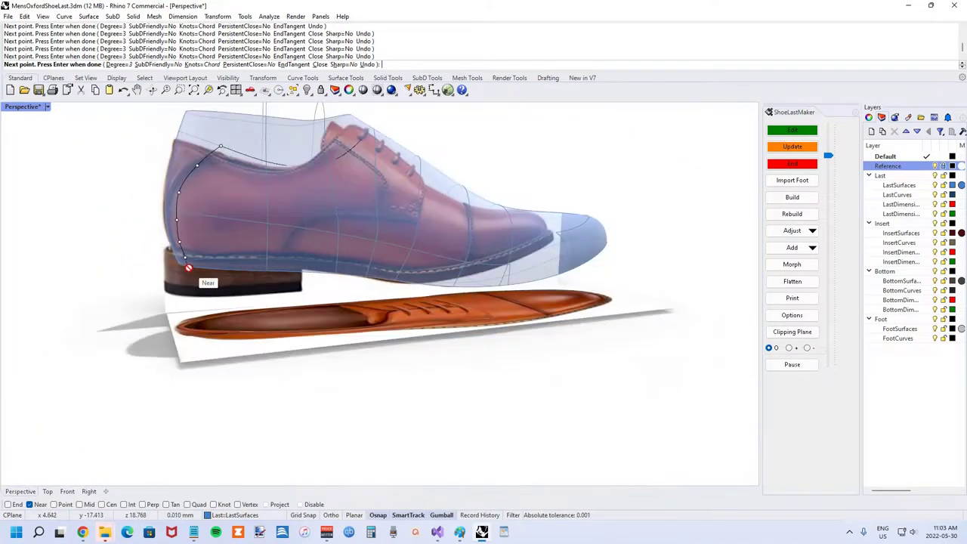
key(Return)
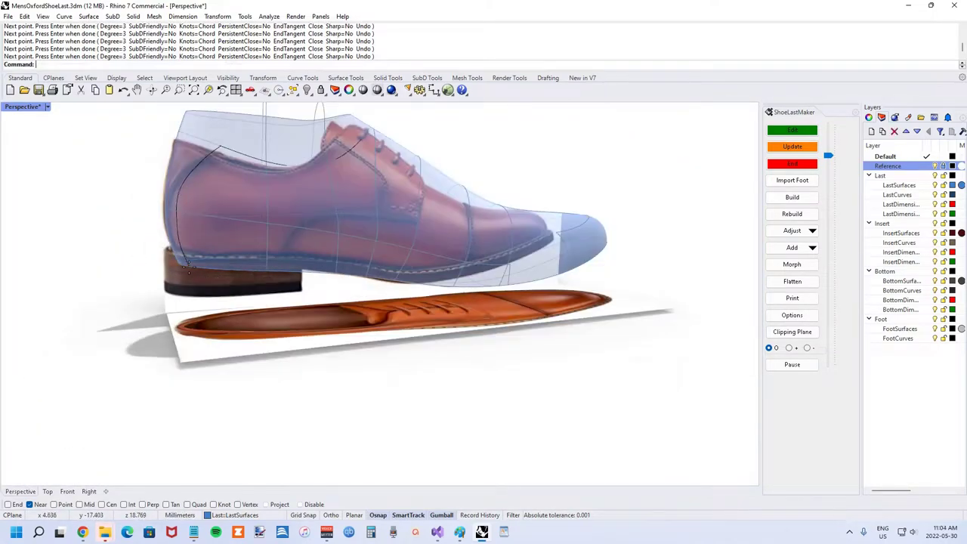
Step: Restore four views, maximize the Front view and zoom onto the side of the blue last
double_click(26, 109)
double_click(12, 300)
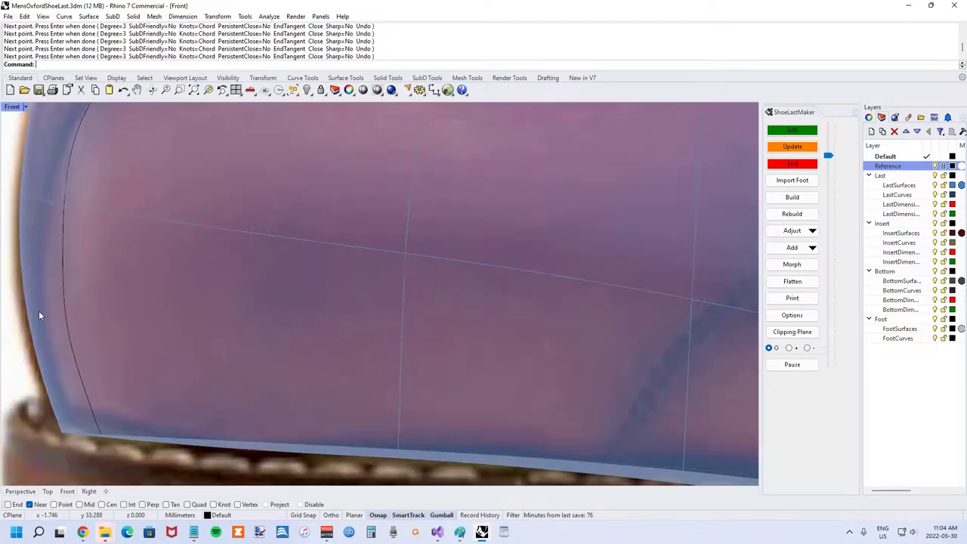
scroll(110, 314, down, 5)
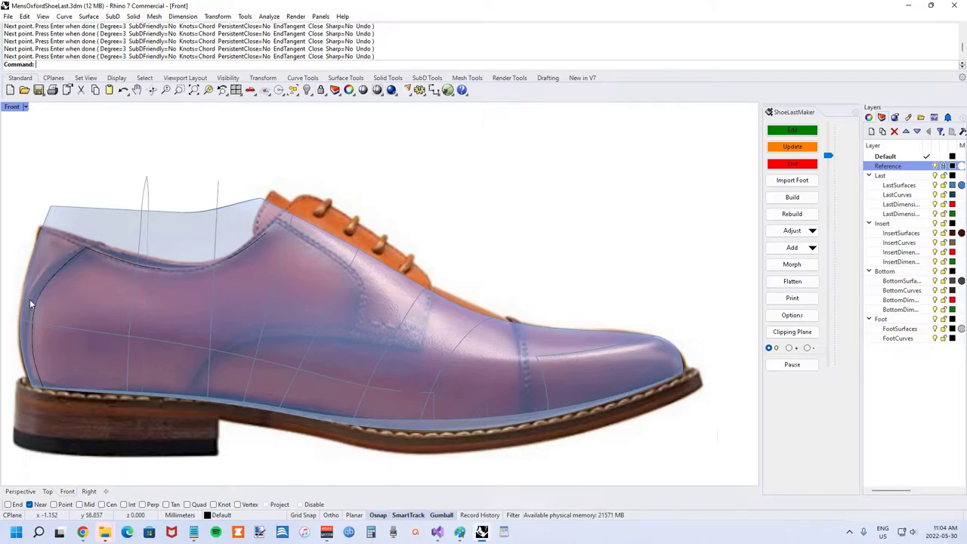
scroll(31, 325, up, 3)
scroll(47, 310, down, 4)
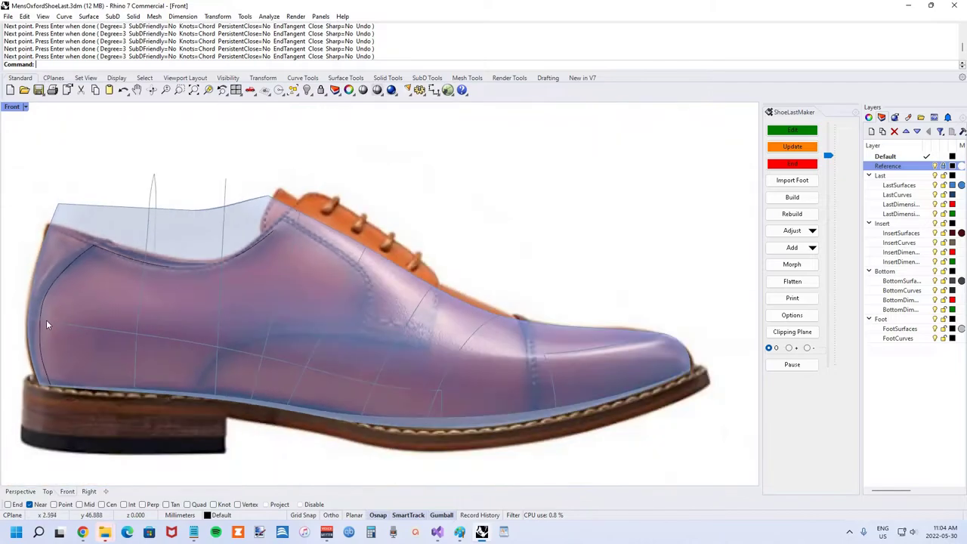
scroll(290, 332, up, 5)
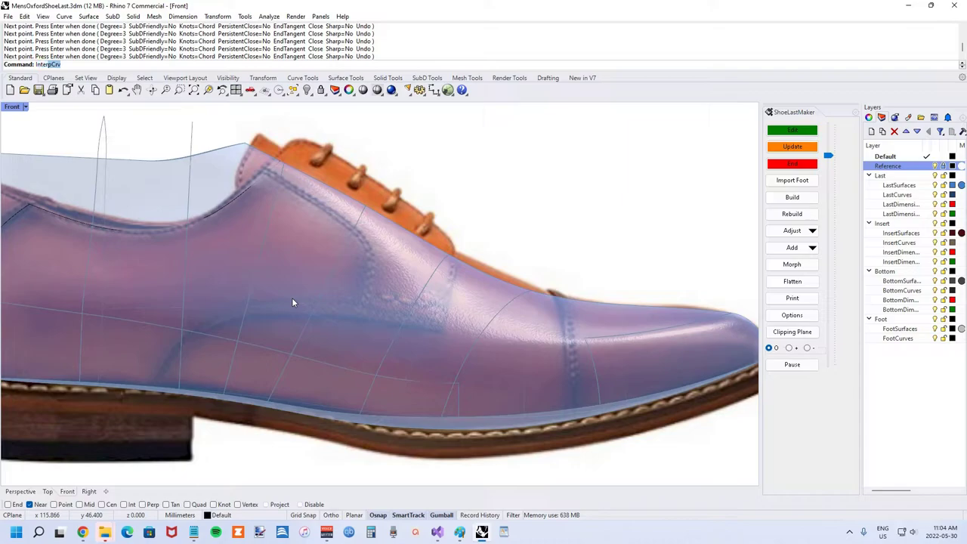
Step: Start a new on-surface interpolated curve on the blue last and maximize the Front view
key(Return)
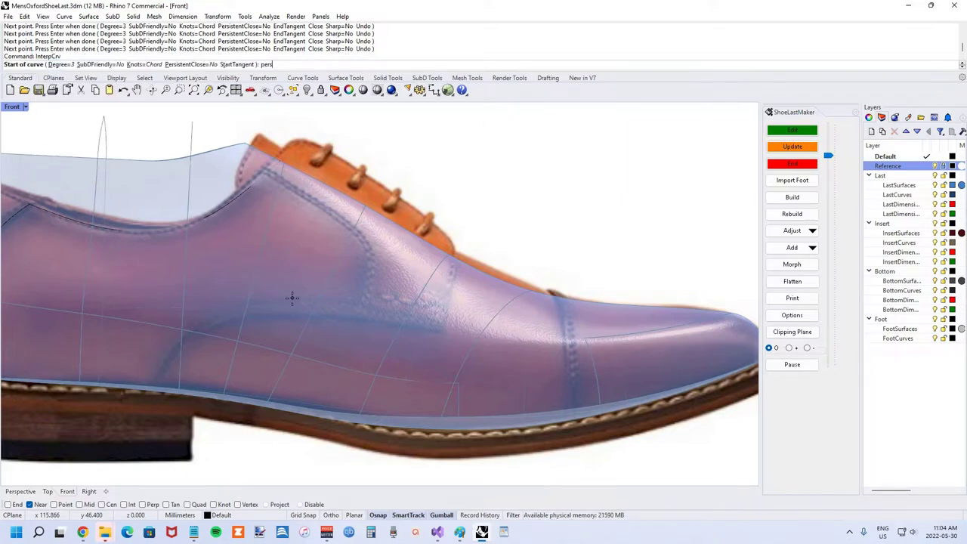
text(persistentclo)
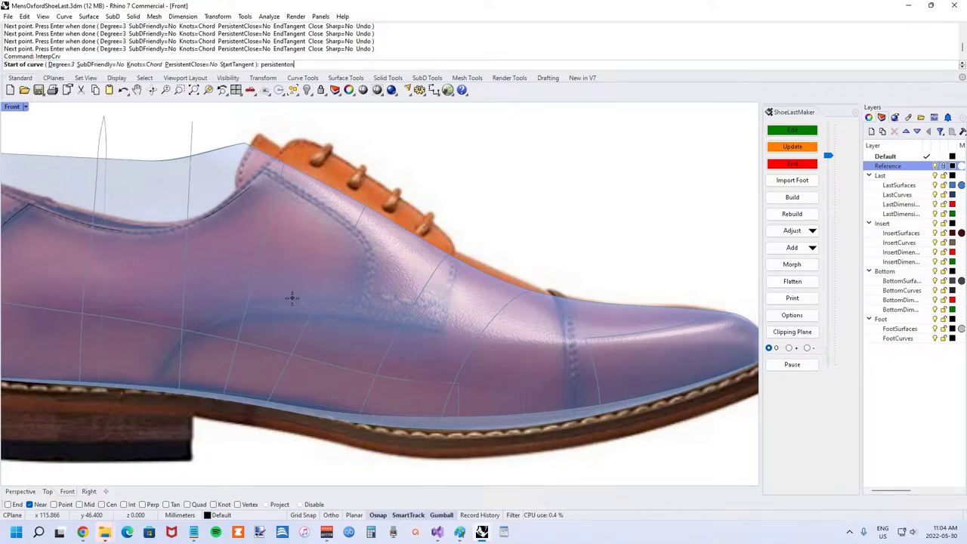
text(f)
key(Return)
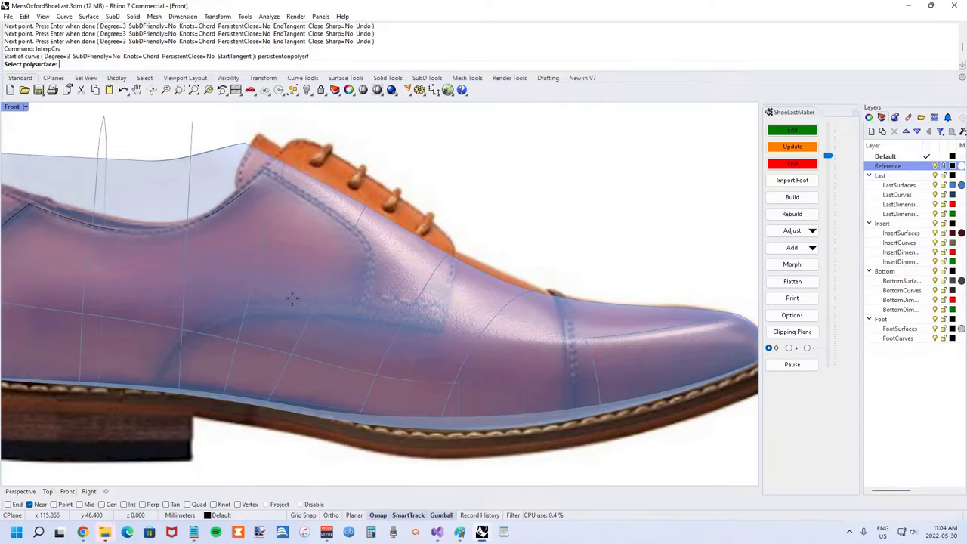
click(203, 316)
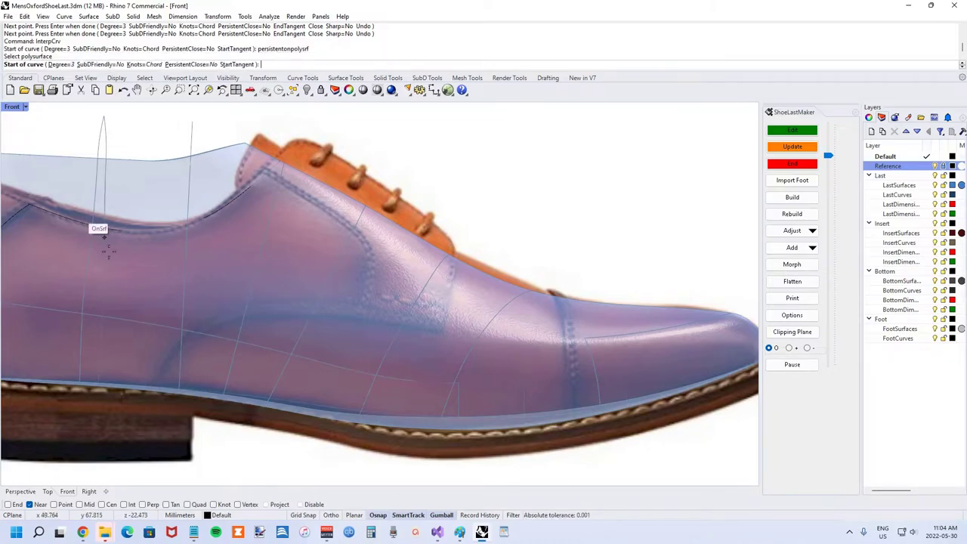
double_click(17, 108)
scroll(563, 211, up, 6)
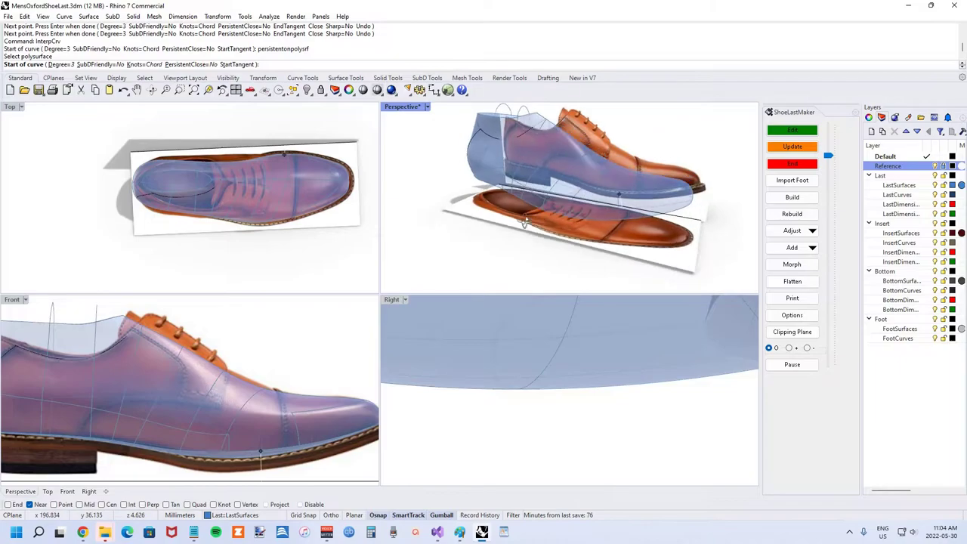
scroll(593, 207, up, 2)
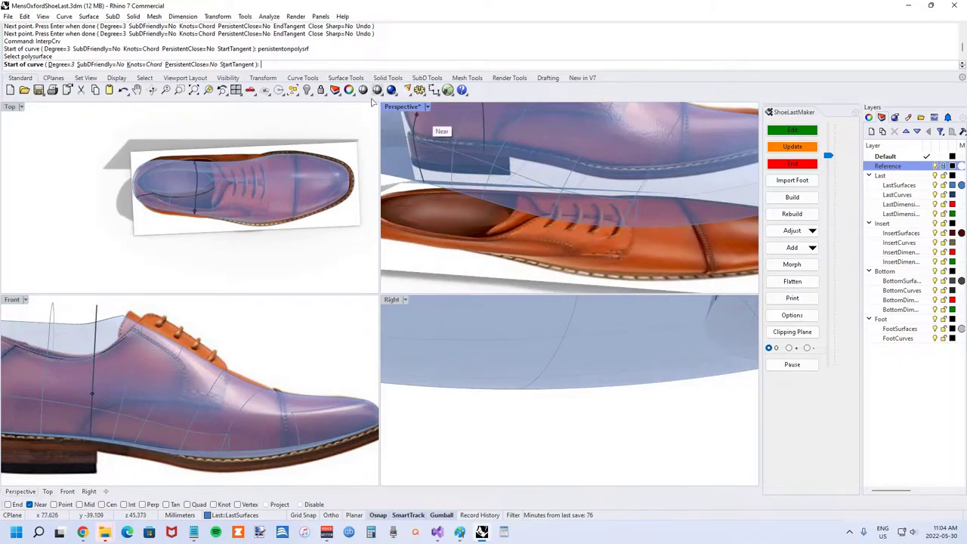
double_click(11, 300)
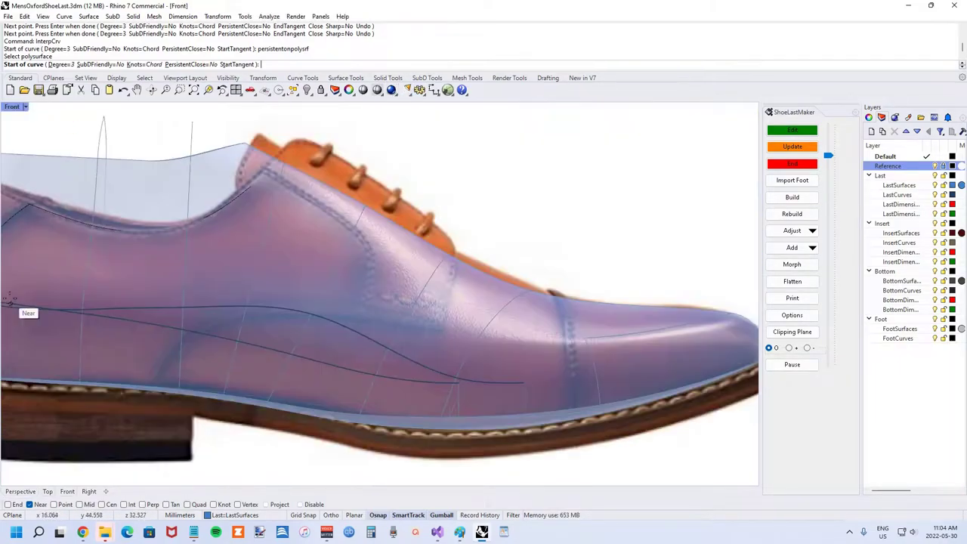
scroll(87, 366, up, 5)
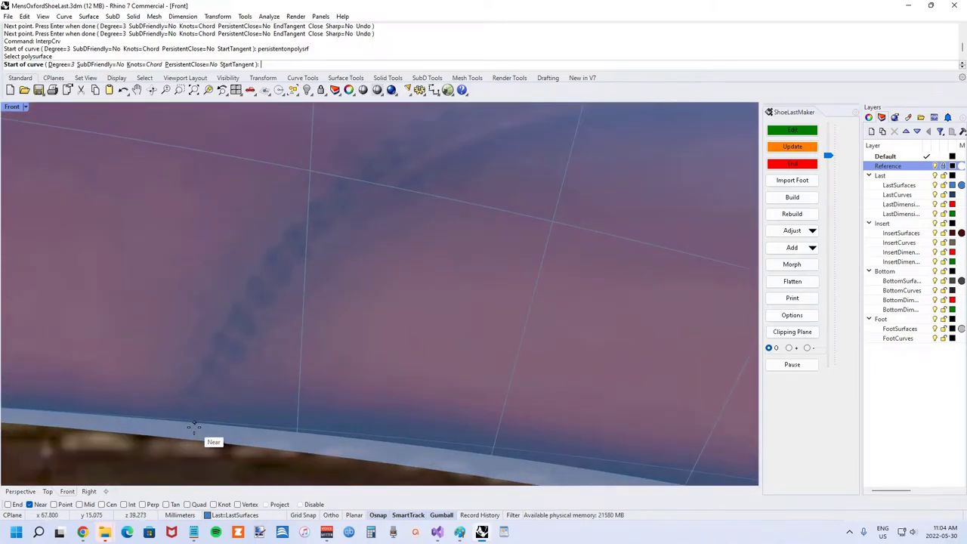
Step: Place curve points from the welt edge up and forward along the side toward the toe
click(193, 427)
scroll(193, 427, down, 3)
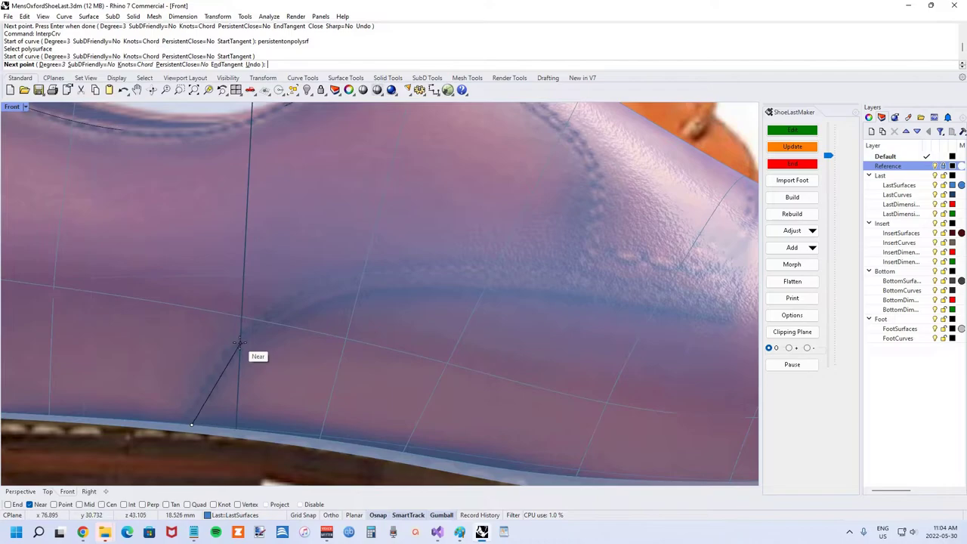
click(254, 336)
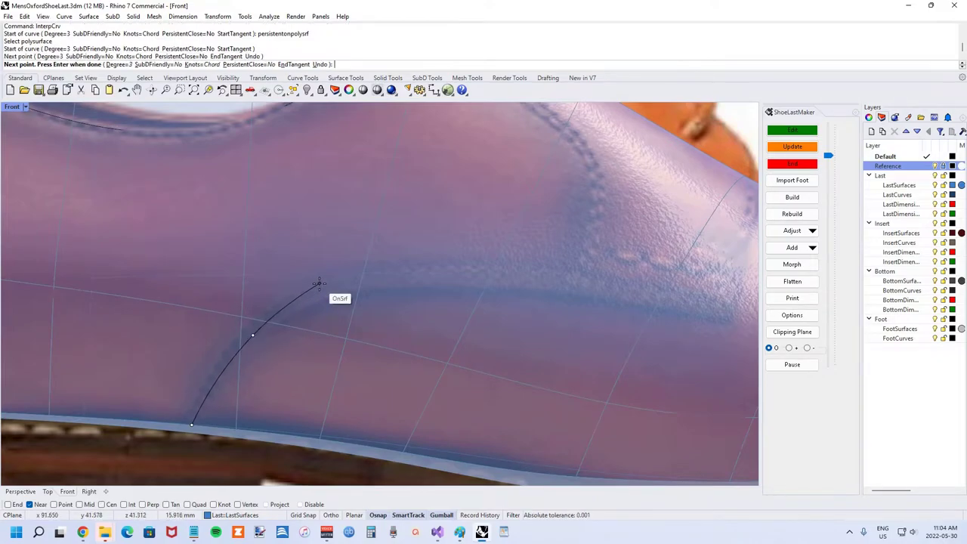
click(325, 286)
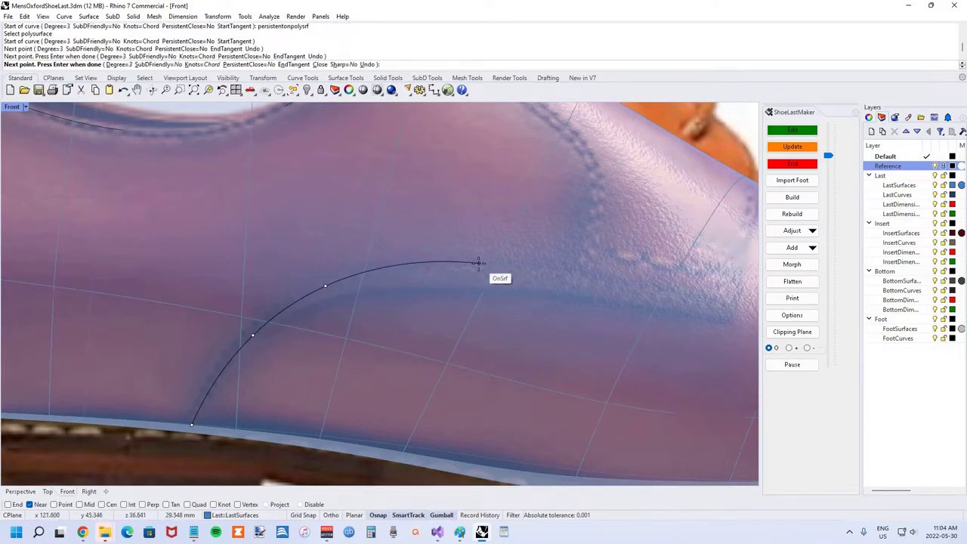
scroll(472, 275, down, 2)
scroll(393, 287, up, 5)
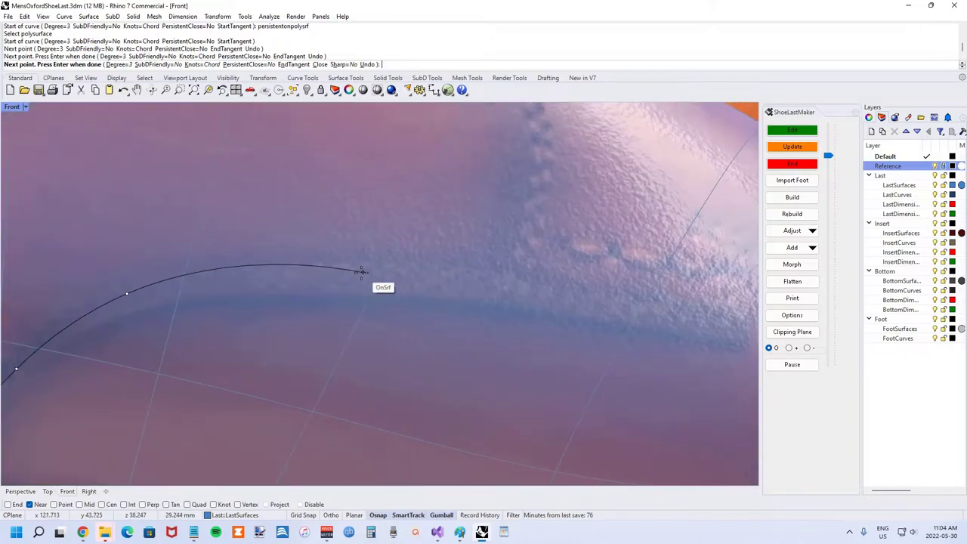
click(341, 274)
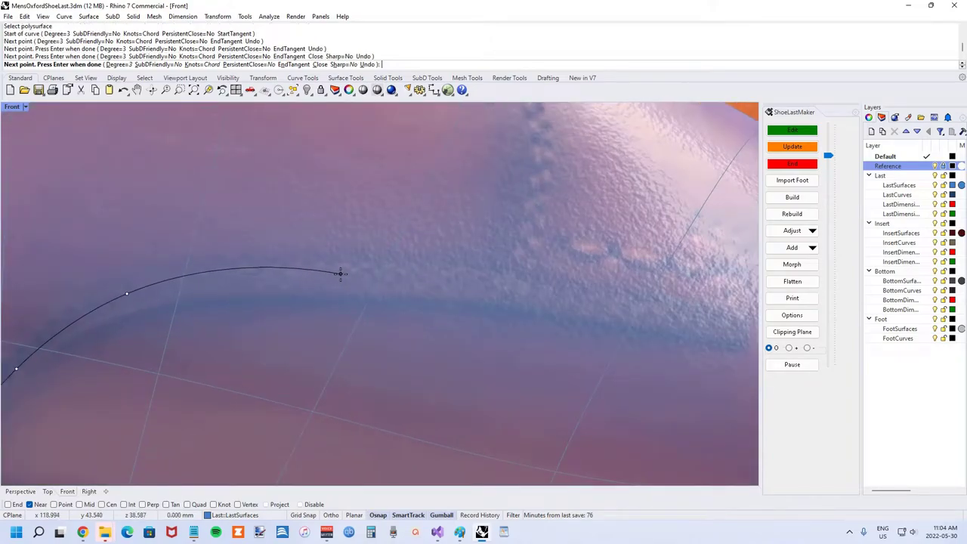
click(455, 282)
scroll(408, 281, down, 3)
scroll(417, 279, up, 4)
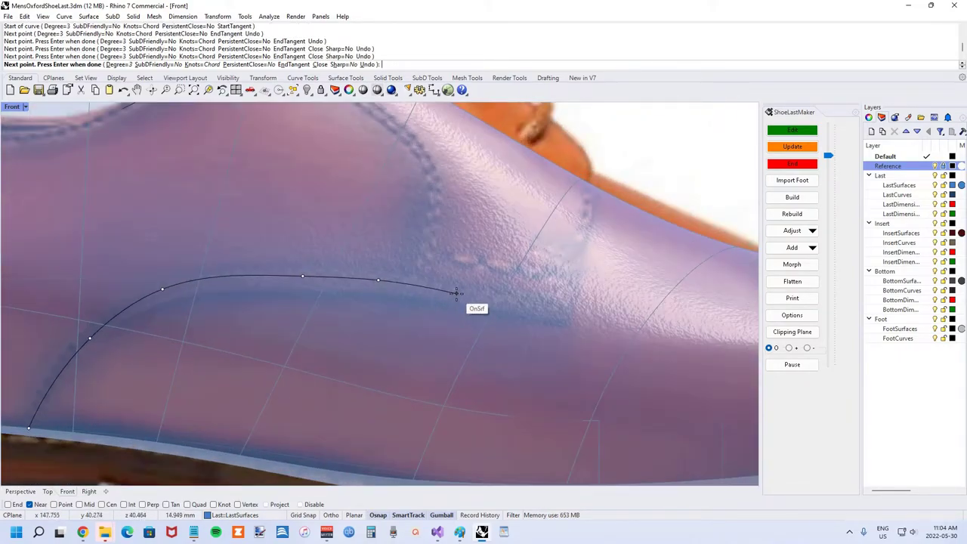
click(458, 292)
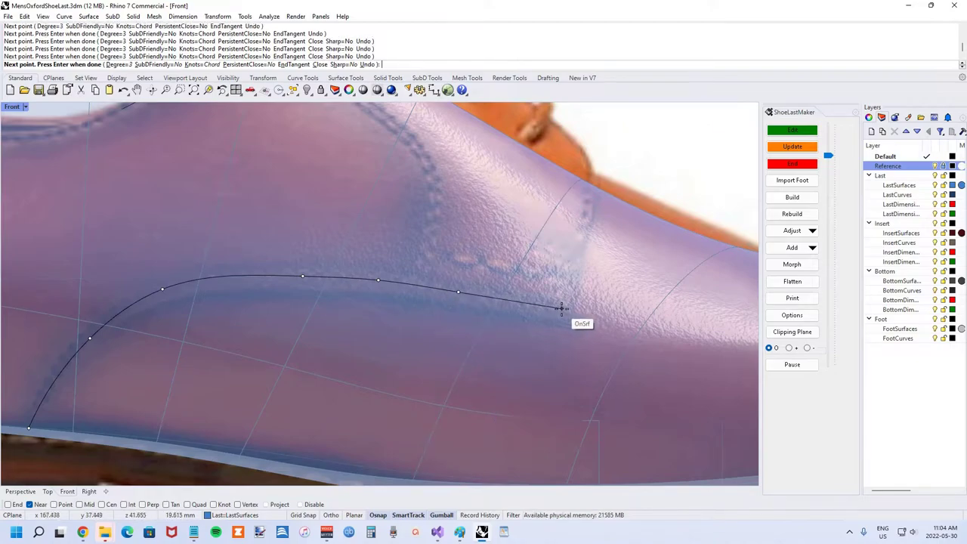
click(561, 308)
key(Return)
scroll(552, 311, down, 4)
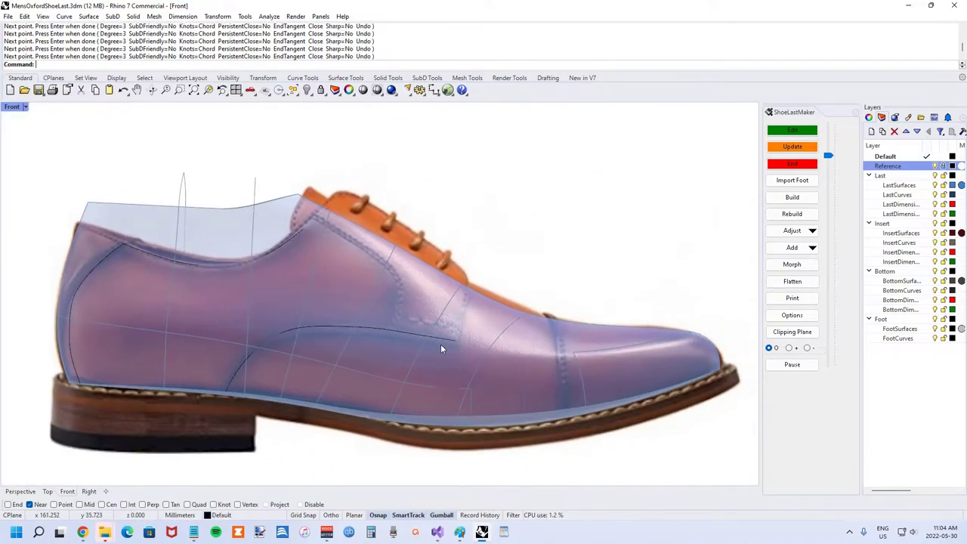
scroll(480, 344, up, 3)
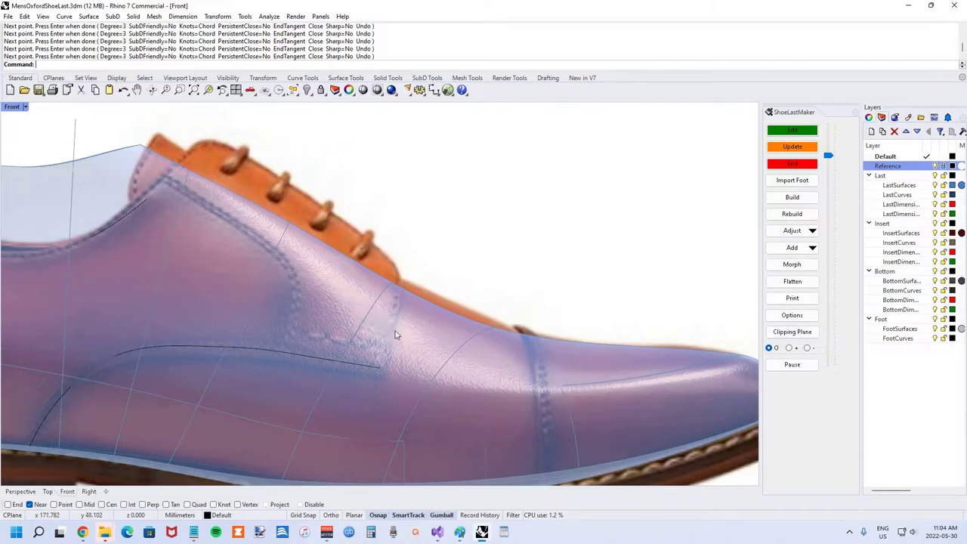
scroll(394, 337, down, 3)
scroll(332, 375, up, 4)
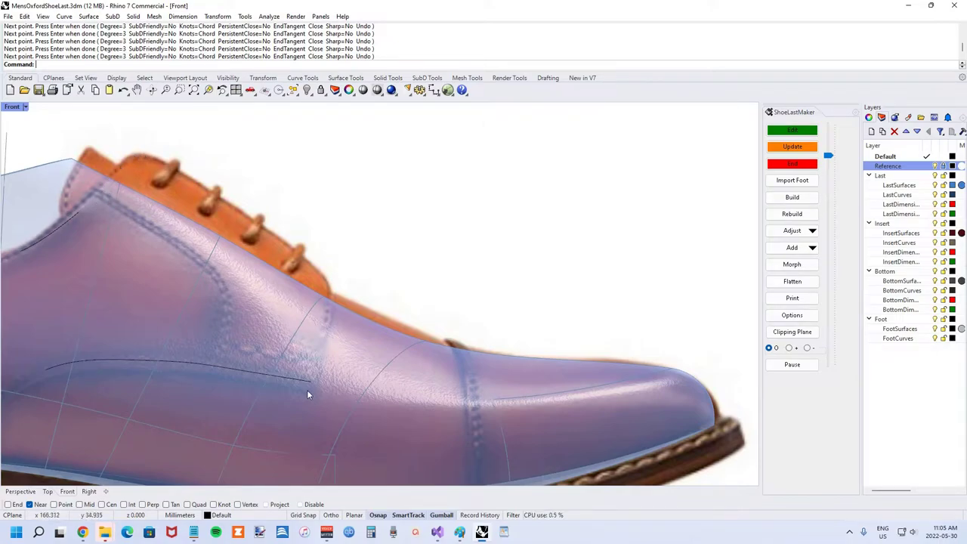
scroll(308, 394, up, 1)
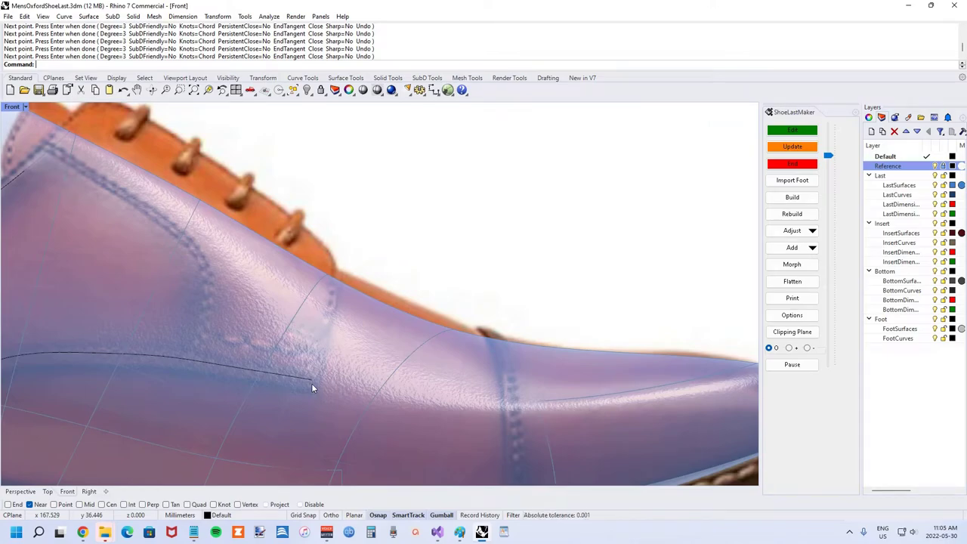
Step: Start a PersistentOnPolysrf curve snapped to the first curve's end, then turn End and Near osnaps off
key(Return)
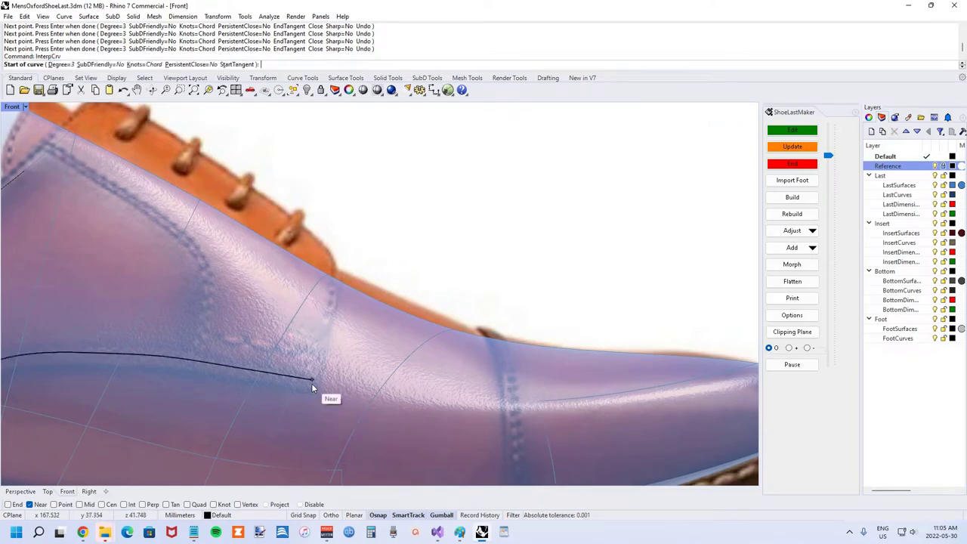
text(persistentonpolysrf)
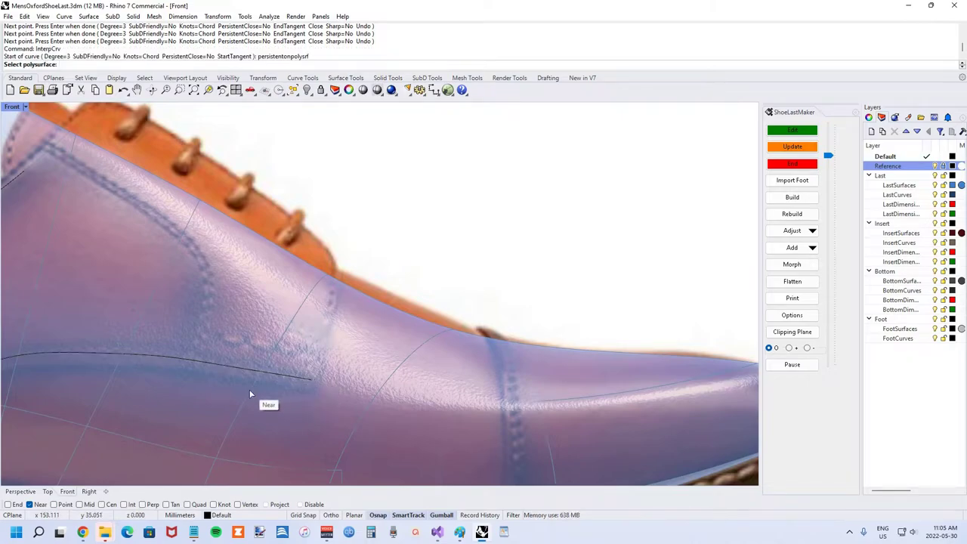
key(Return)
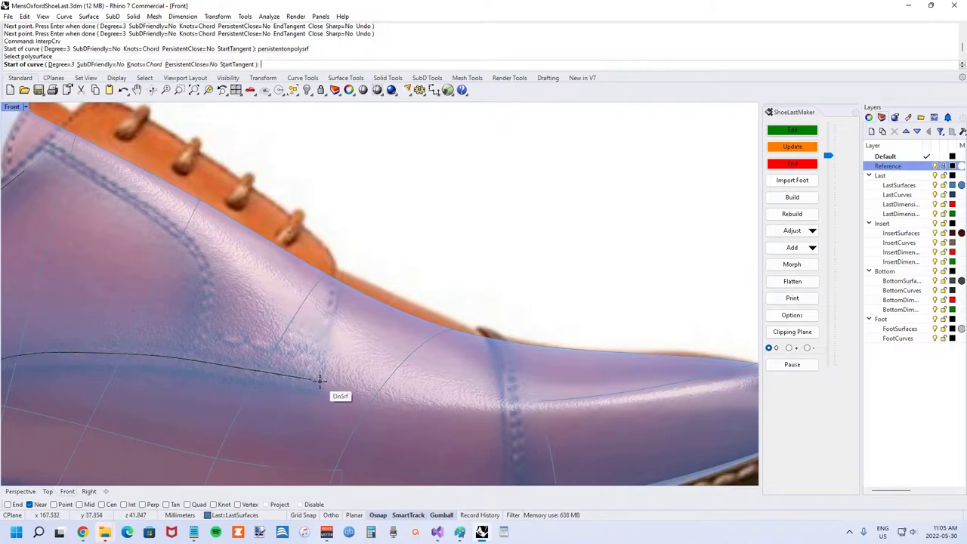
click(9, 504)
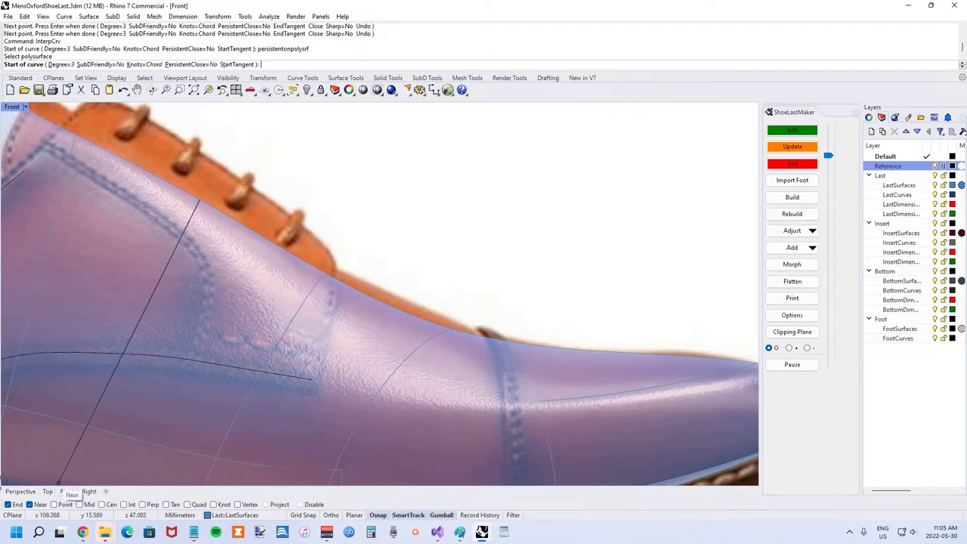
click(312, 379)
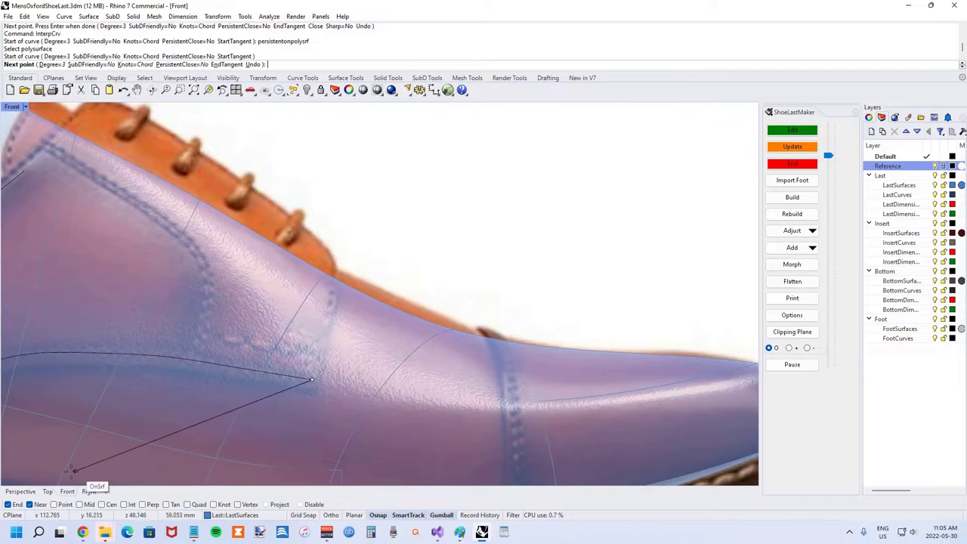
click(9, 504)
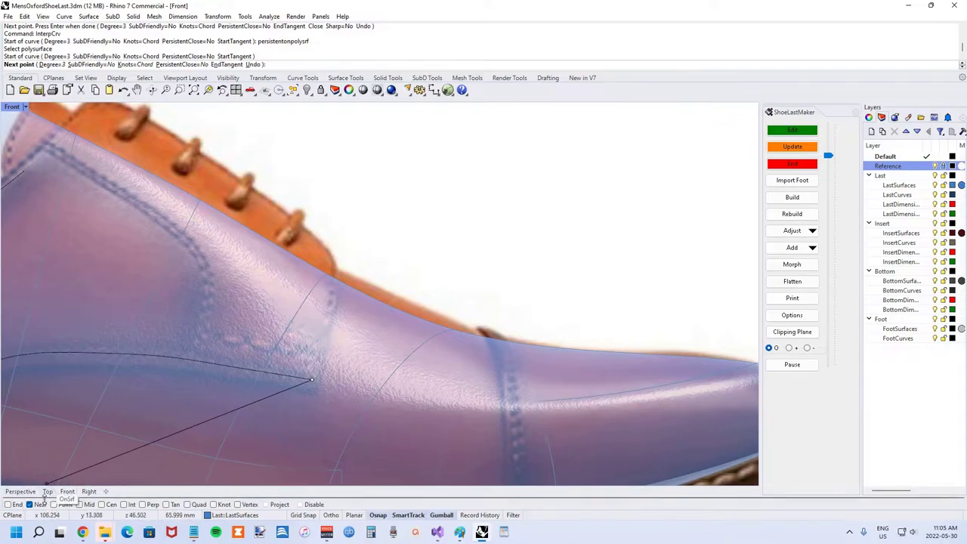
click(28, 504)
Step: Place points up the vamp and back along the lacing edge toward the collar
right_drag(324, 319, 288, 360)
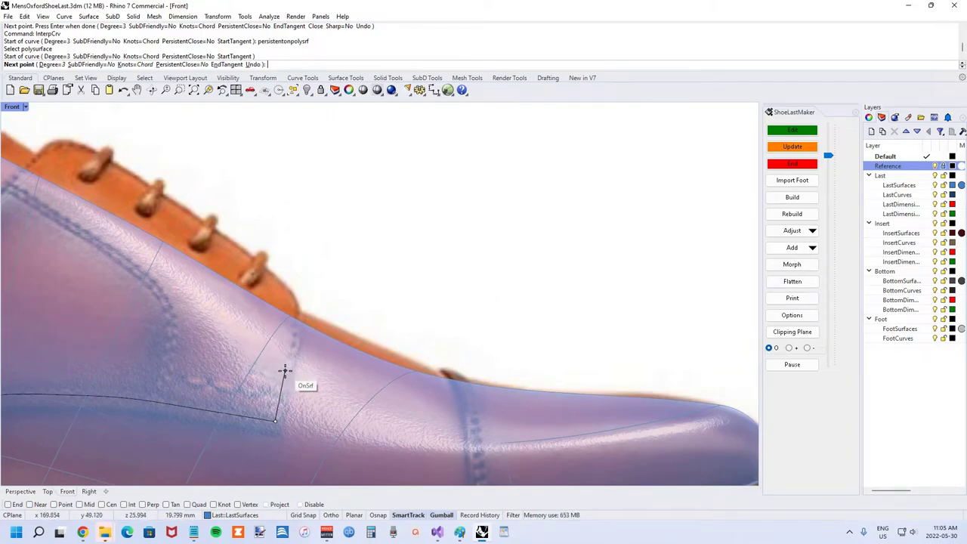
click(285, 371)
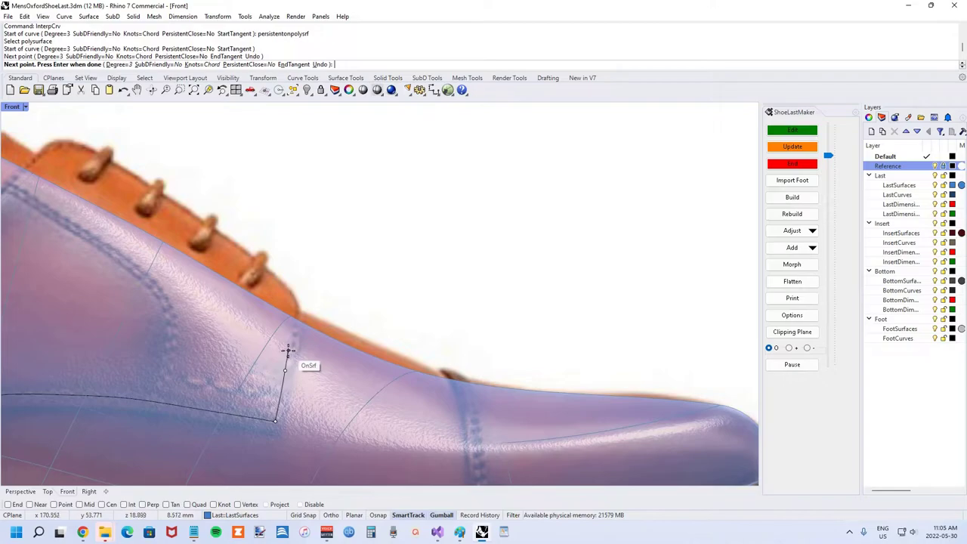
click(287, 350)
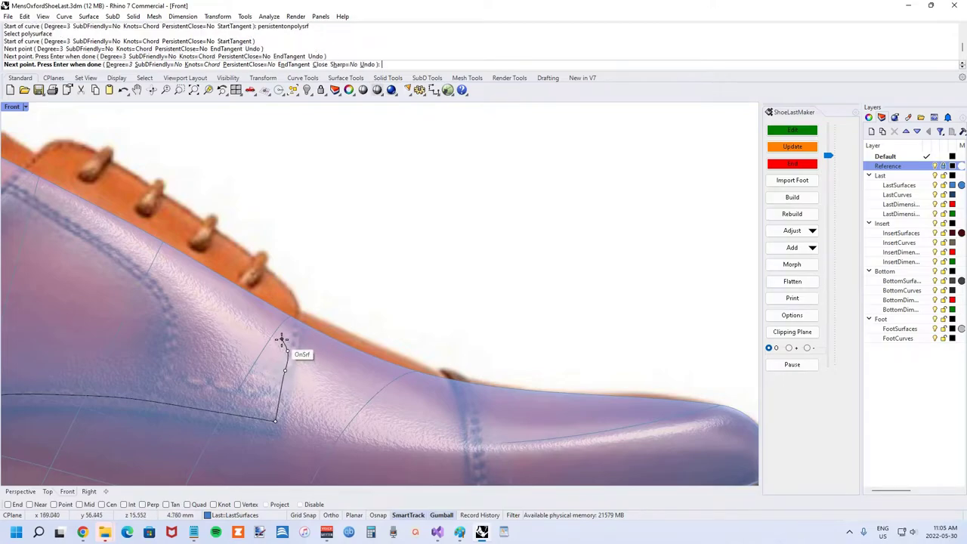
click(283, 340)
click(255, 320)
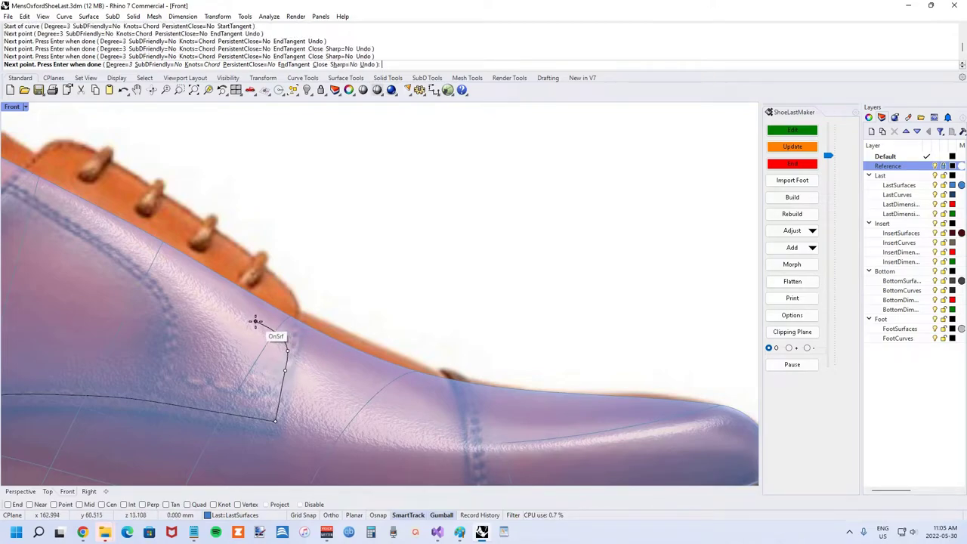
scroll(255, 319, down, 3)
scroll(212, 297, up, 2)
click(213, 300)
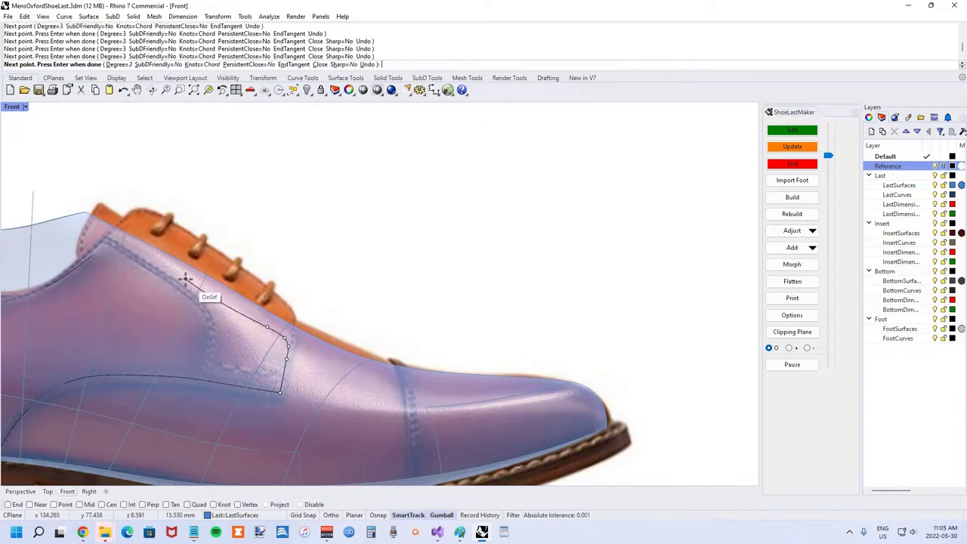
scroll(181, 278, down, 1)
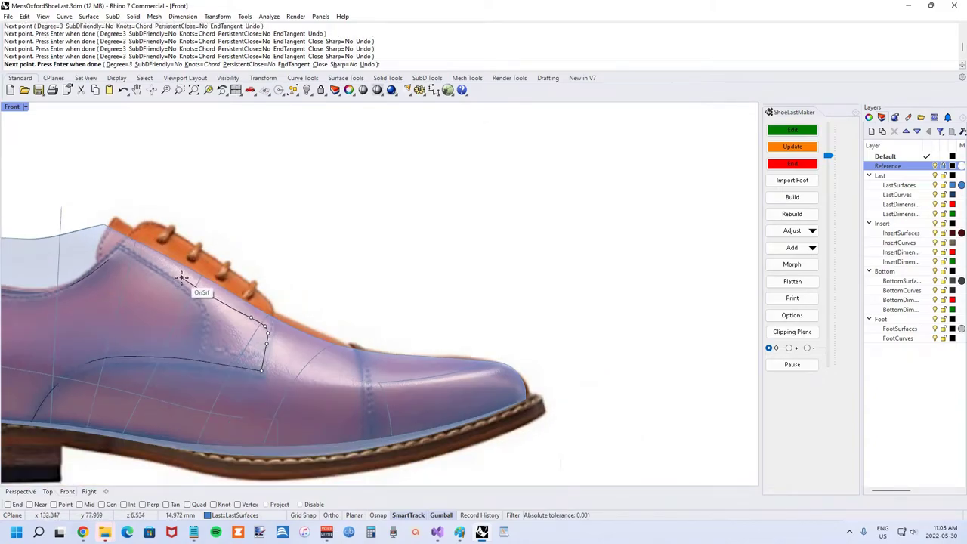
scroll(182, 278, up, 1)
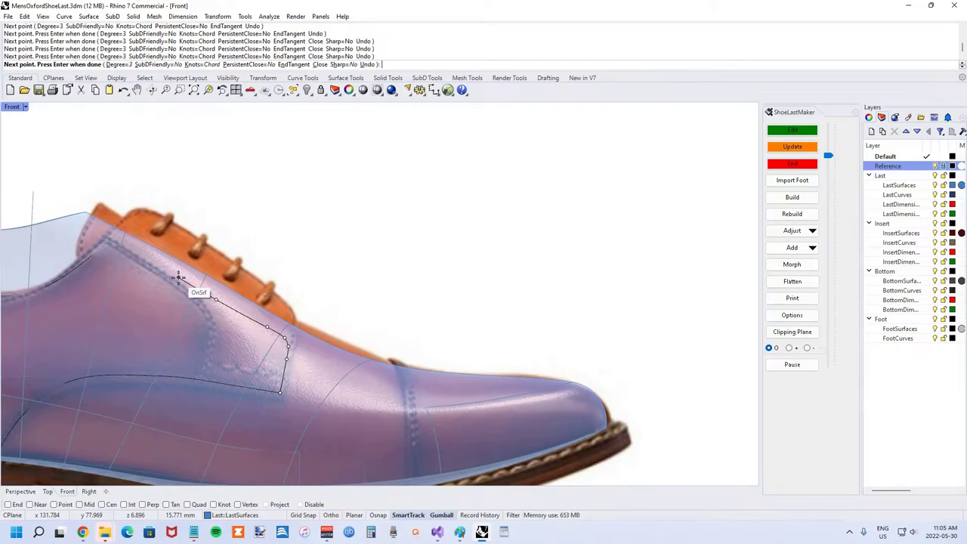
click(178, 277)
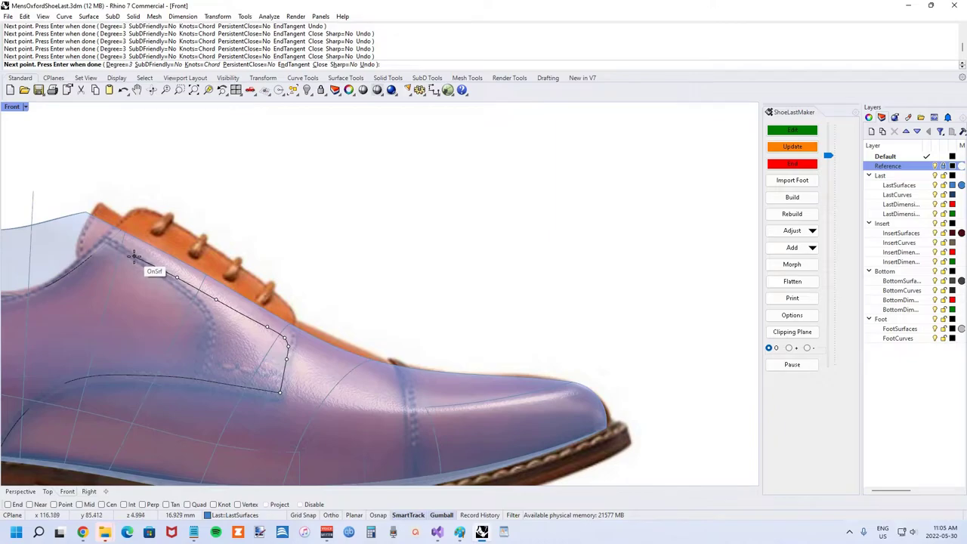
scroll(133, 260, down, 3)
scroll(96, 247, up, 5)
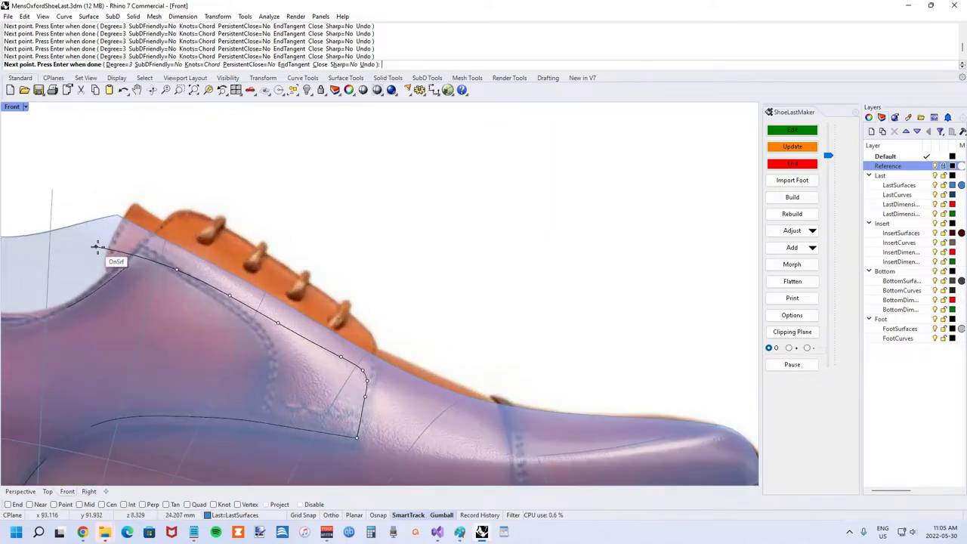
Step: Turn the Near osnap back on and add a point on the line near the collar
click(31, 504)
scroll(155, 299, up, 2)
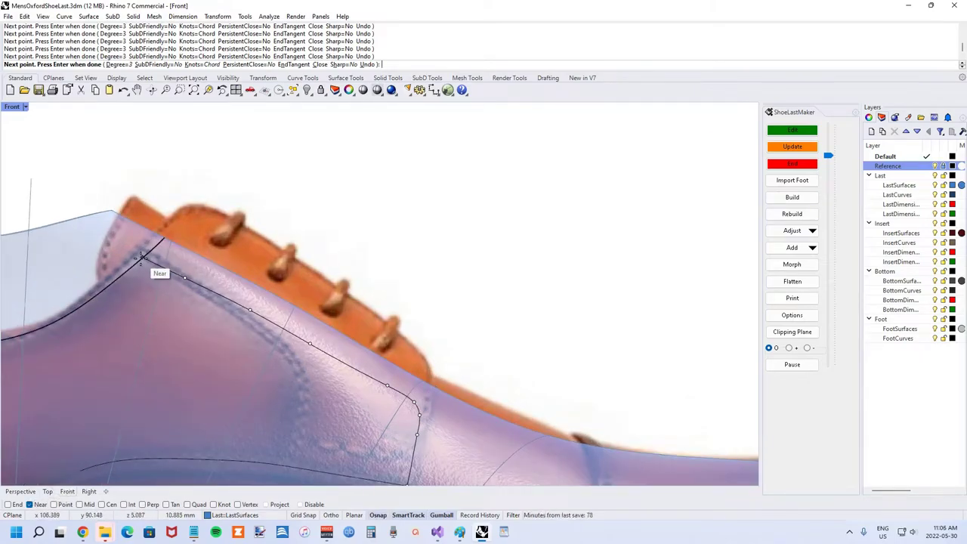
click(141, 257)
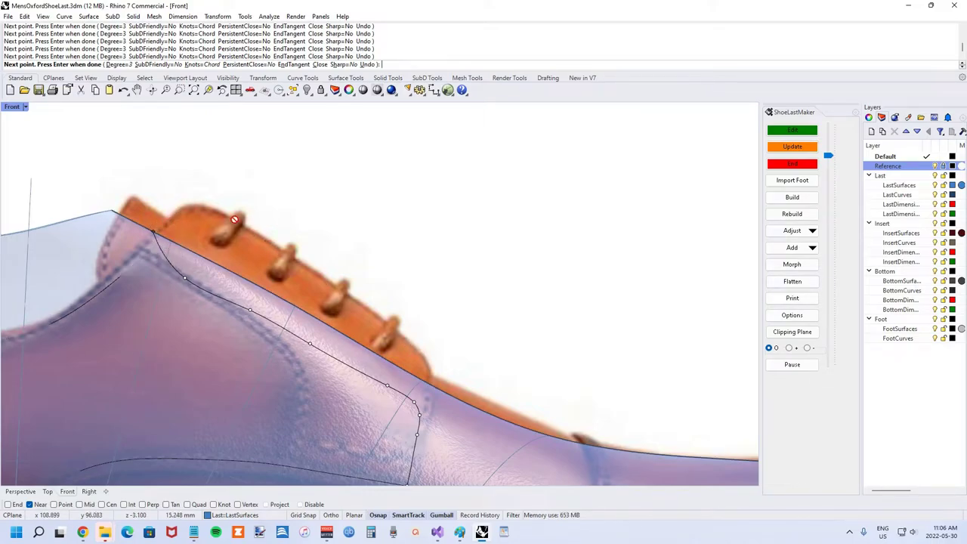
scroll(299, 348, down, 2)
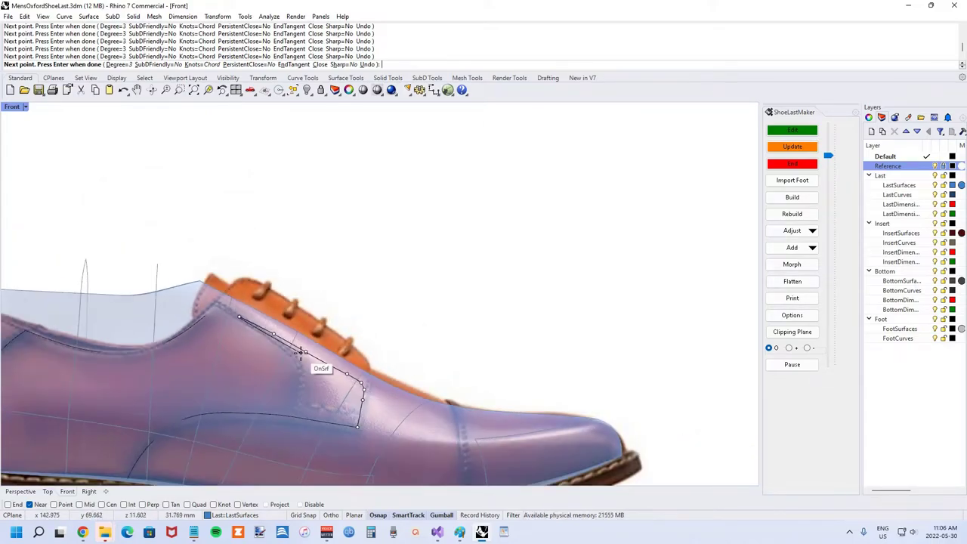
scroll(291, 355, up, 1)
scroll(251, 344, down, 1)
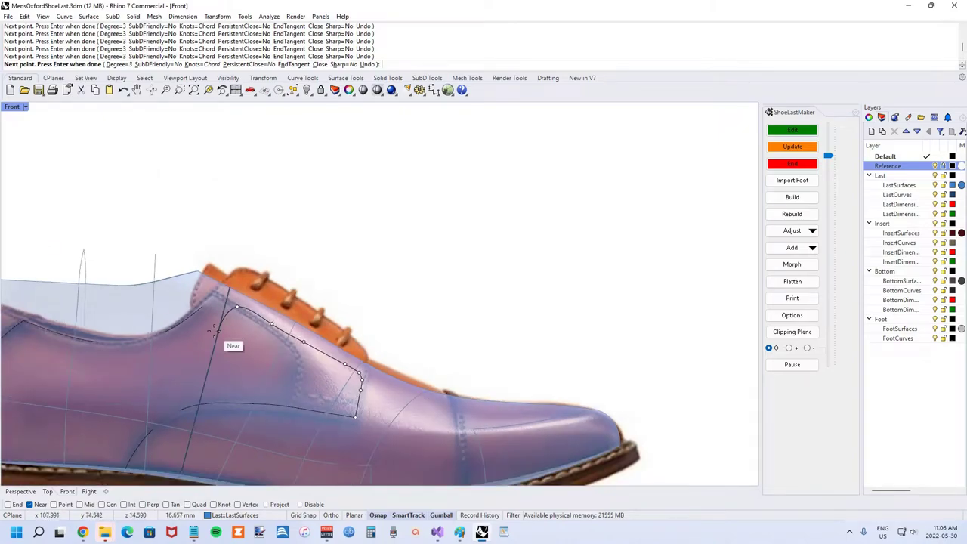
scroll(241, 313, up, 2)
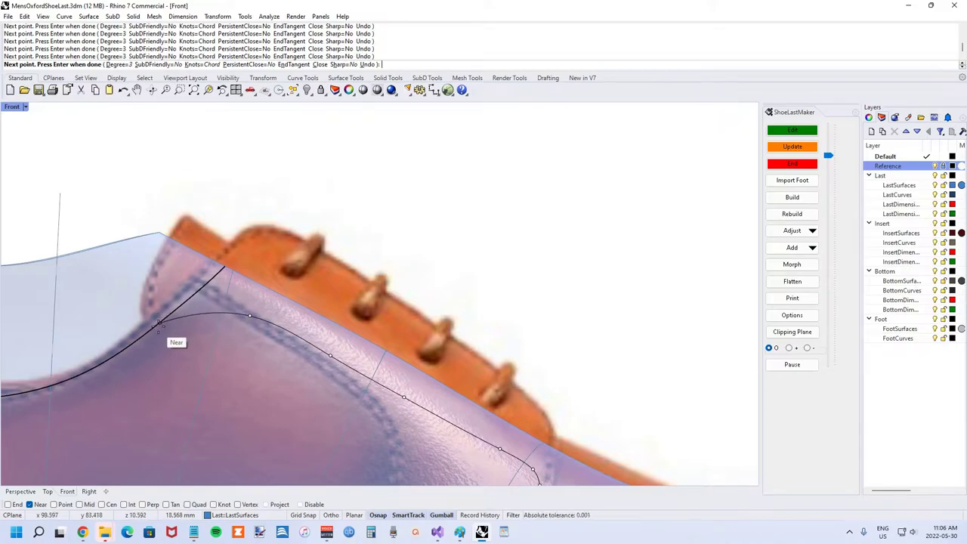
scroll(215, 303, up, 1)
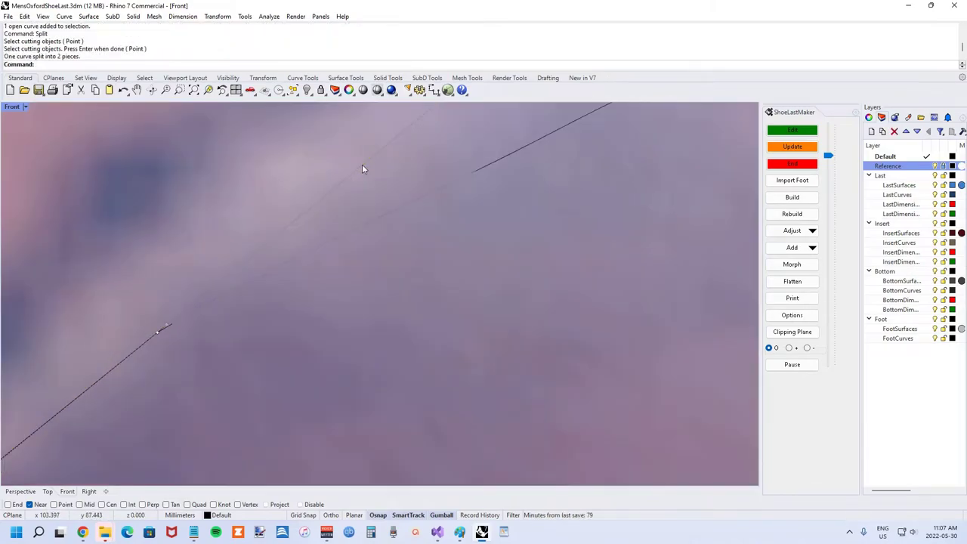
Step: Delete the leftover split-curve piece and bring the upper's stitching back into view
click(362, 166)
key(Delete)
right_drag(361, 164, 208, 280)
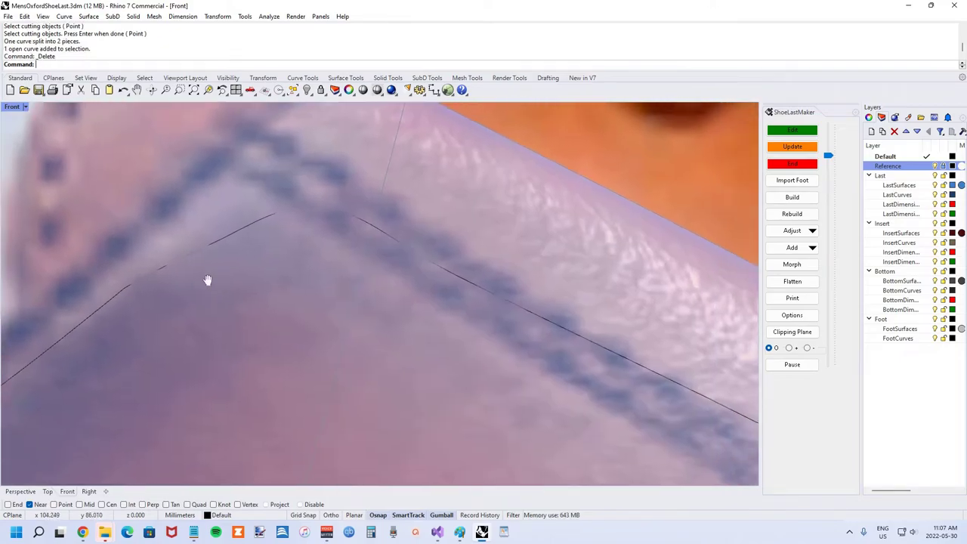
scroll(296, 288, down, 5)
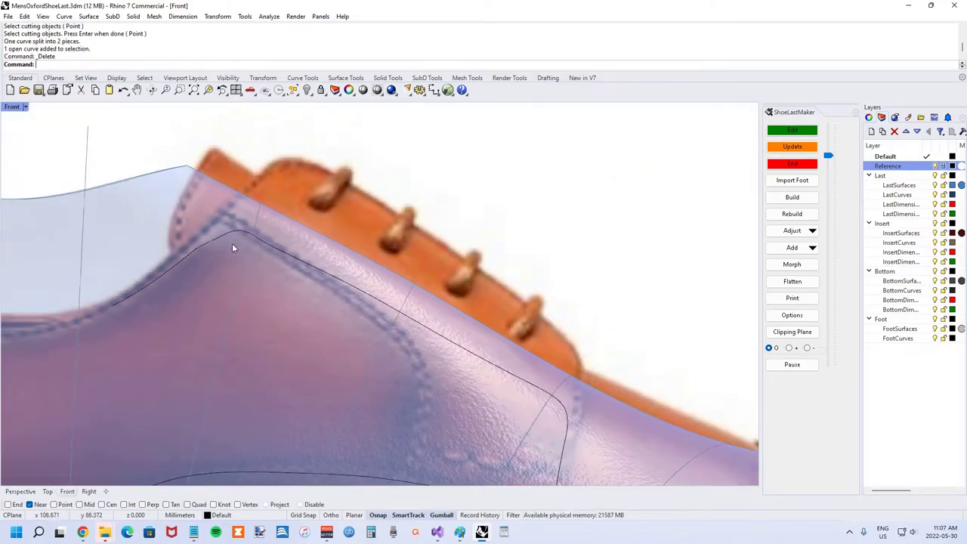
scroll(323, 311, down, 2)
scroll(380, 251, down, 3)
scroll(333, 318, up, 5)
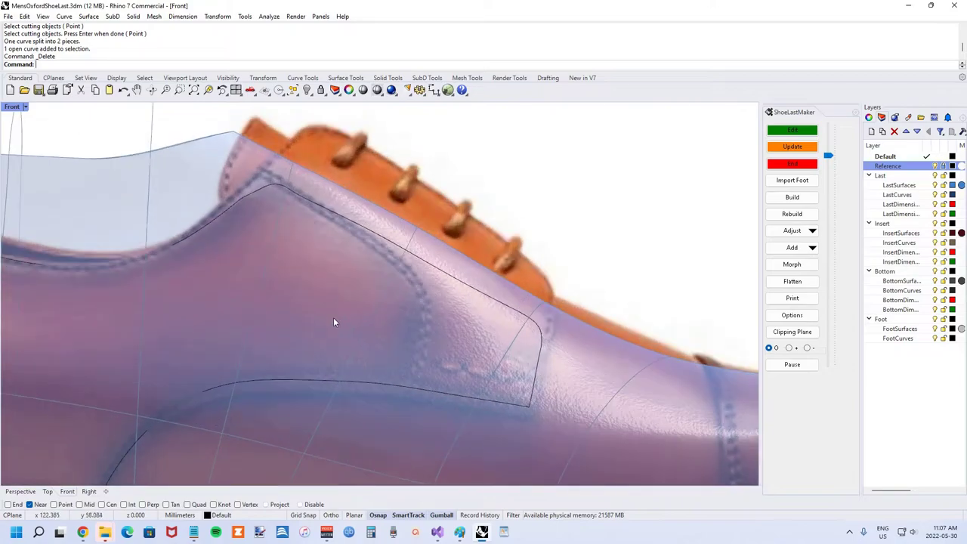
scroll(417, 382, down, 3)
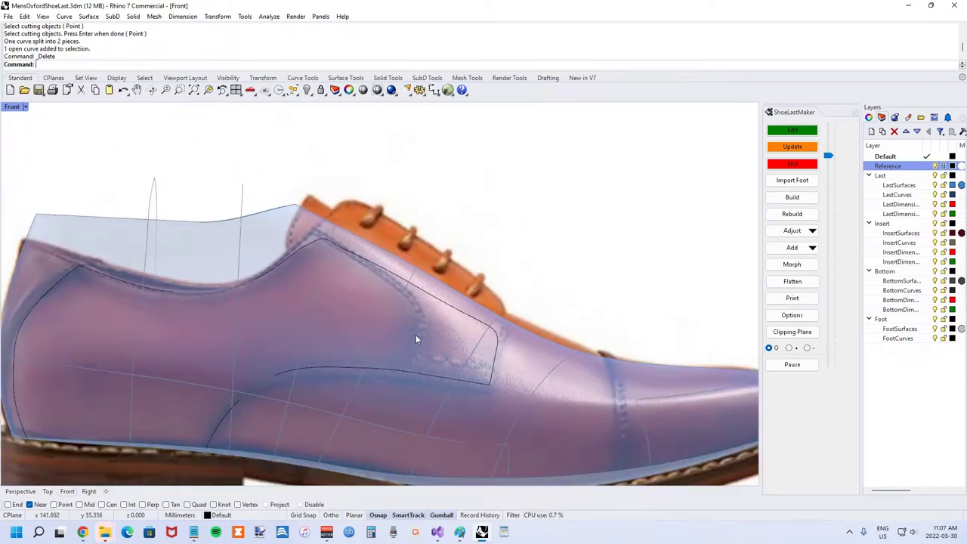
scroll(416, 338, up, 3)
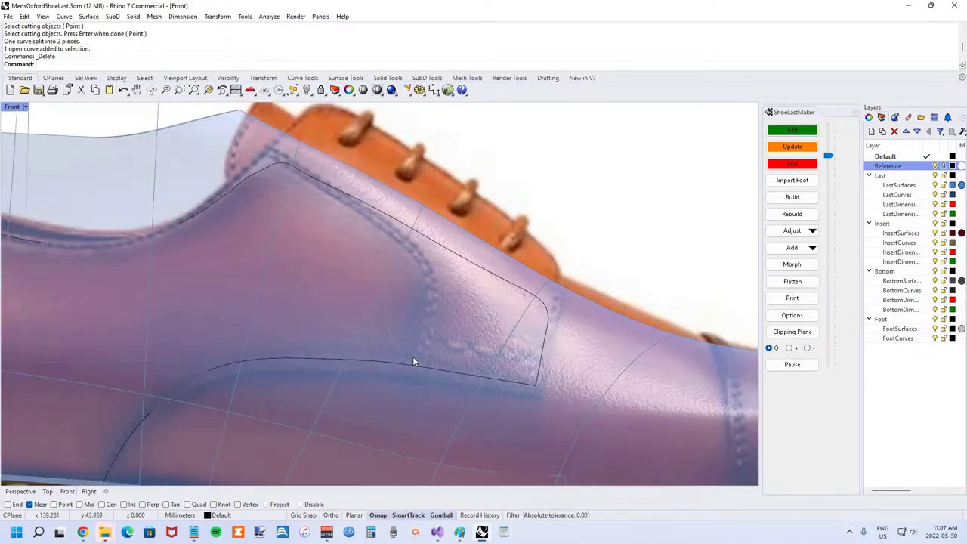
Step: Start InterpCrv with PersistentOnSrf and pick the last's surface to draw on
text(interpcrv)
key(Return)
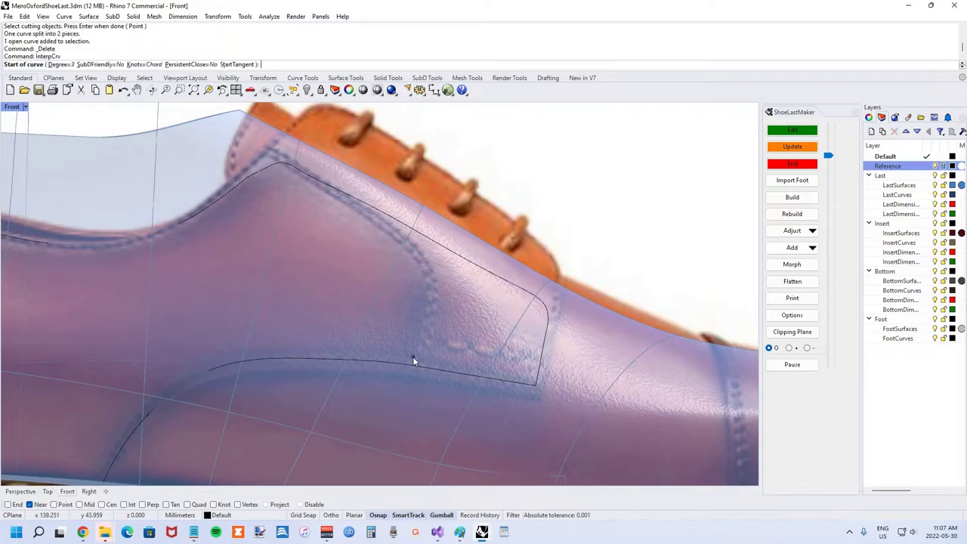
text(persistentonsrf)
key(Return)
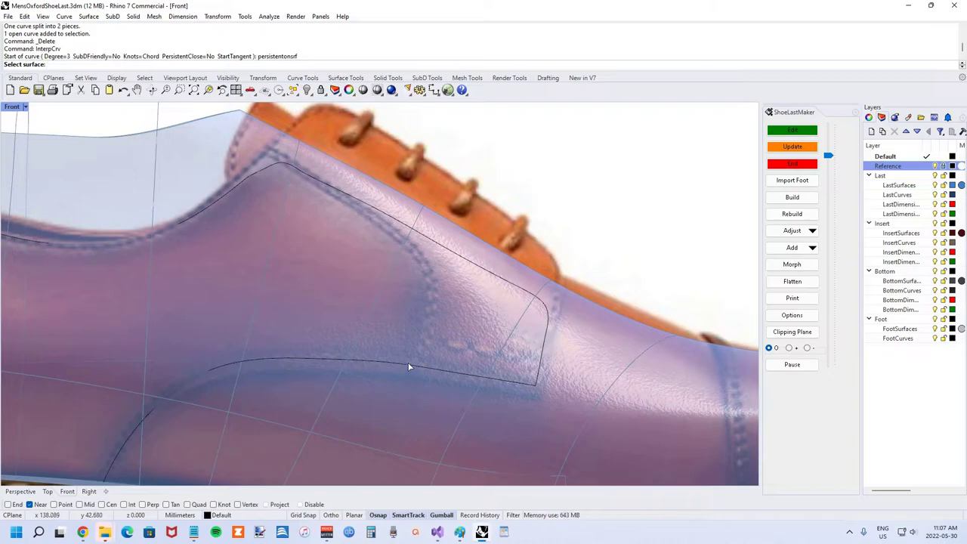
click(408, 366)
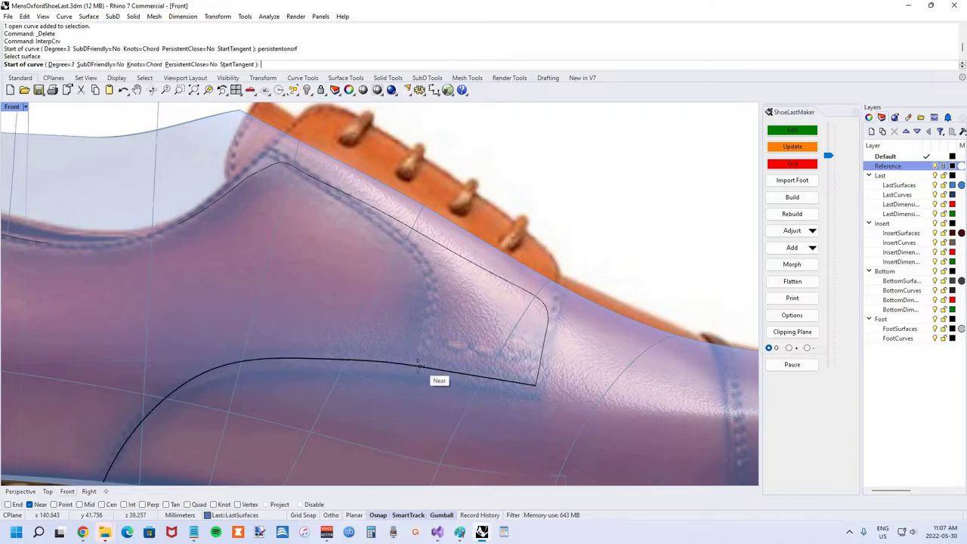
Step: Place points from the lower pattern line up to the topline and finish the curve
click(409, 364)
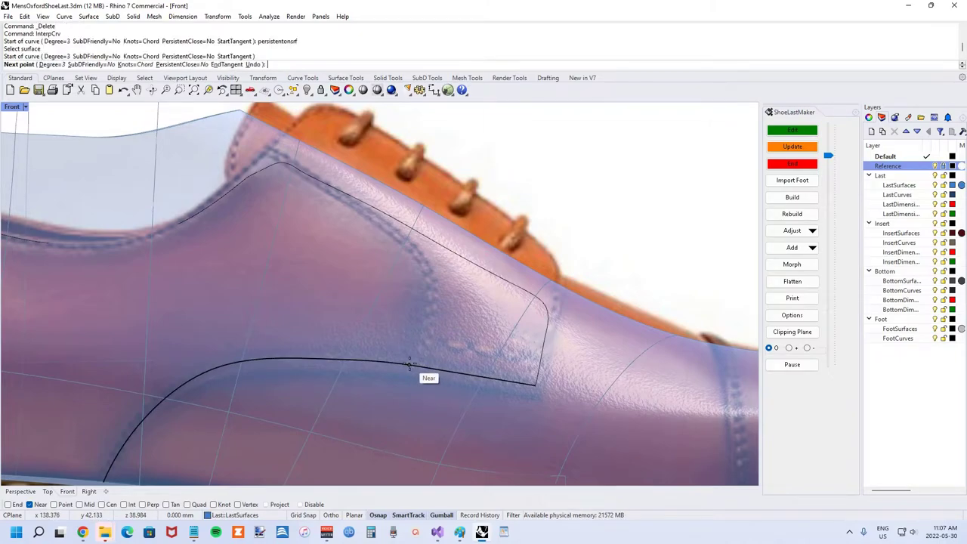
click(415, 283)
click(377, 249)
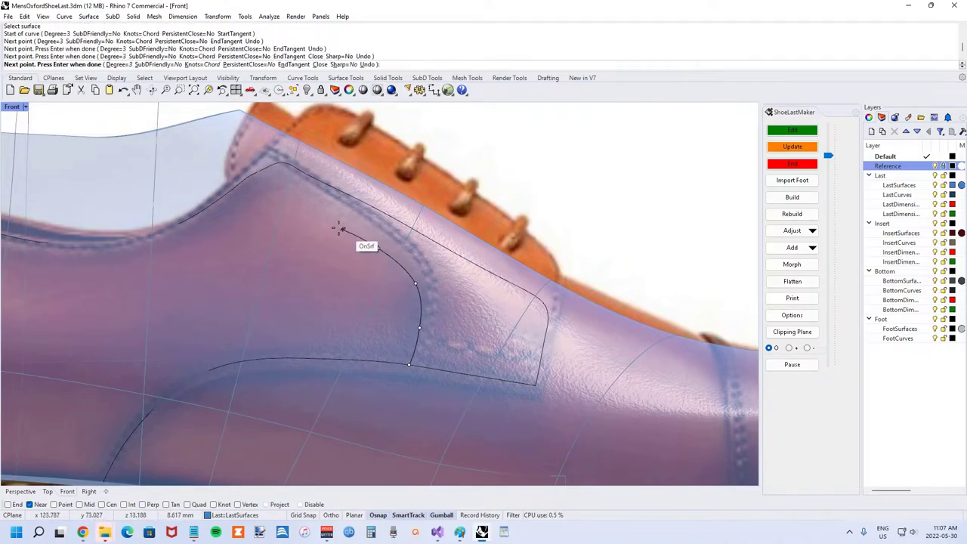
click(324, 223)
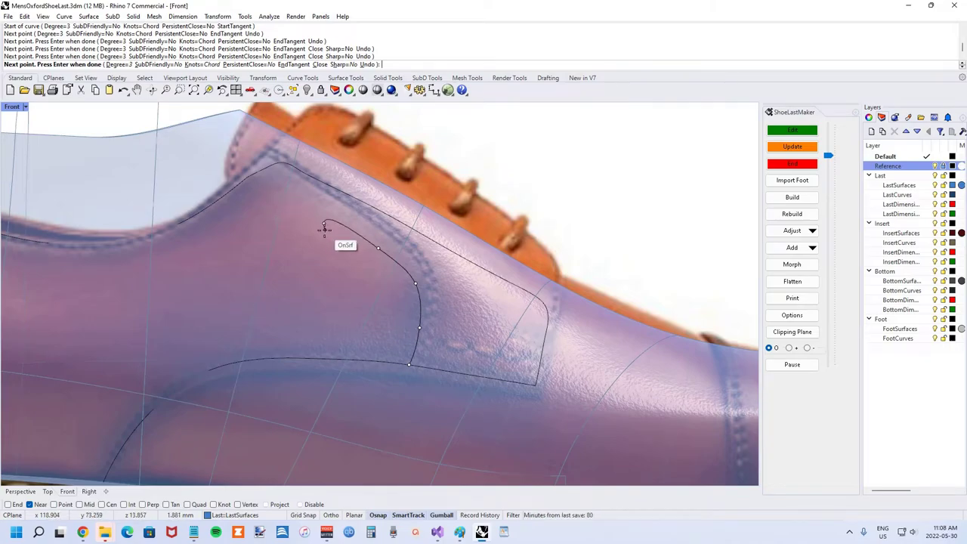
scroll(325, 229, up, 3)
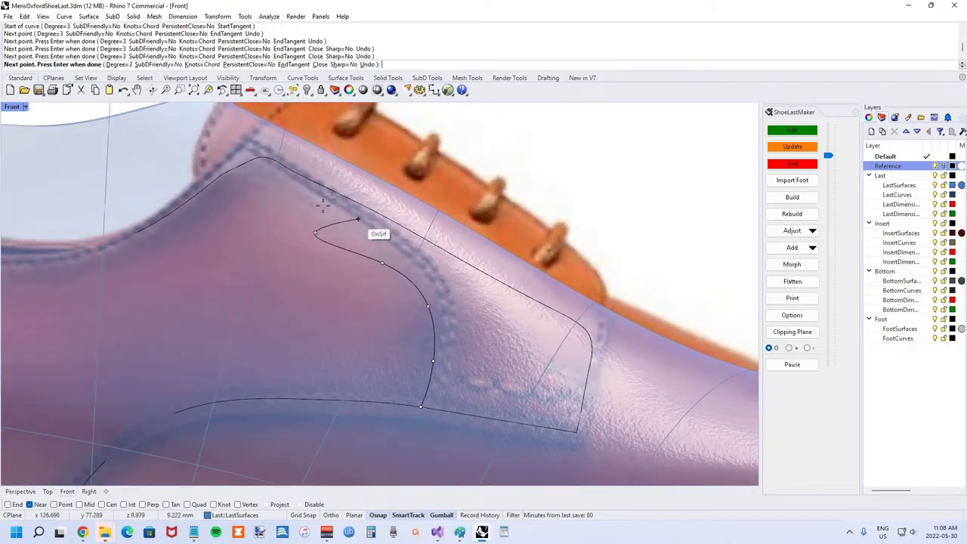
click(229, 195)
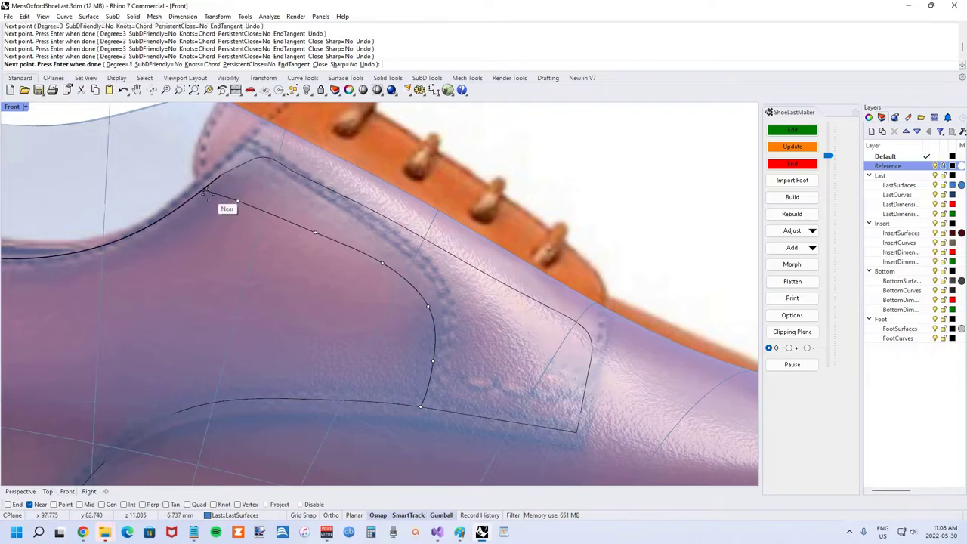
click(205, 191)
key(Return)
scroll(225, 208, down, 5)
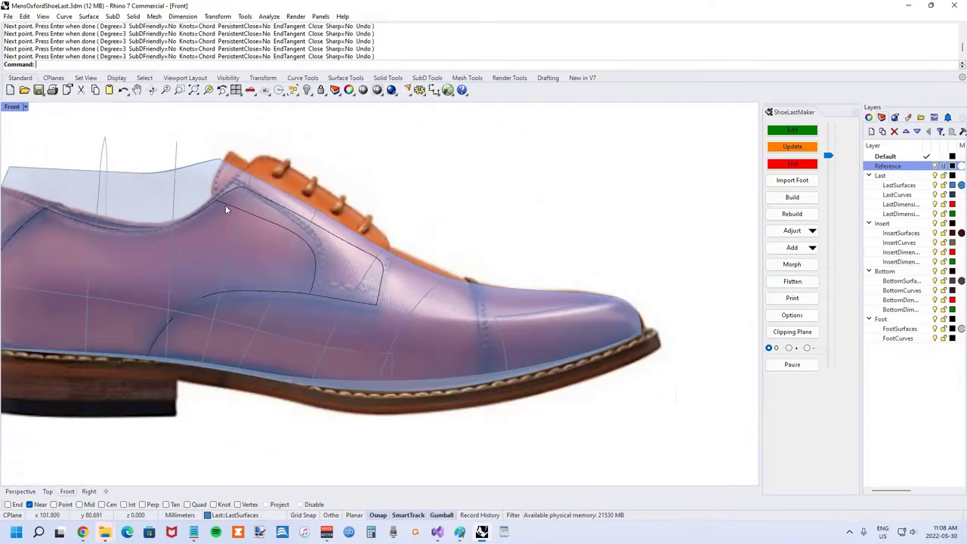
Step: Center the toe cap in view and try a PersistentOnSrf curve, then cancel it
scroll(426, 277, up, 4)
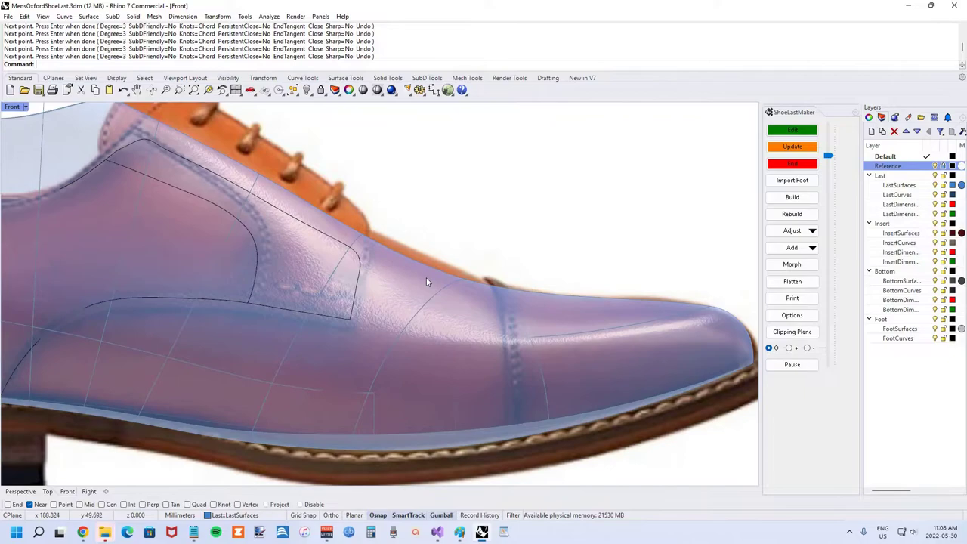
right_drag(426, 277, 349, 301)
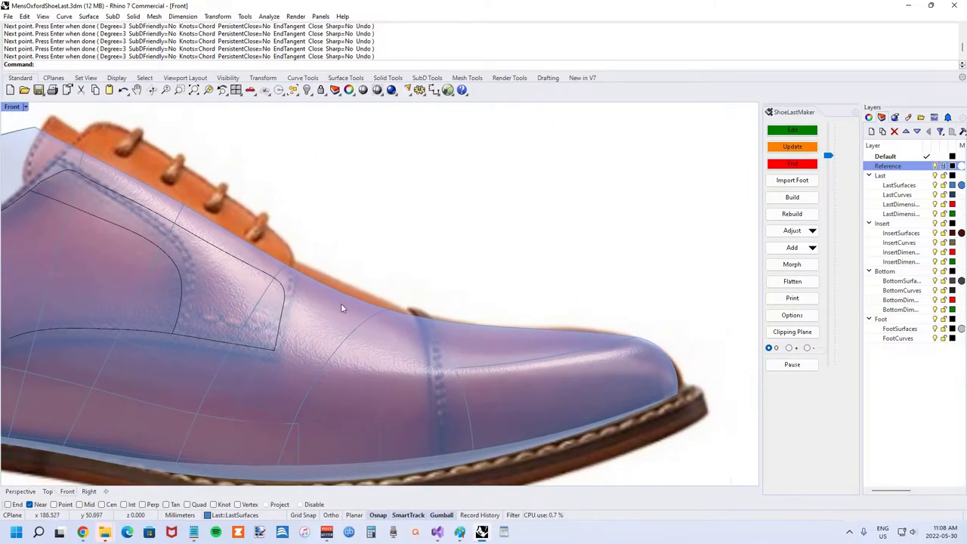
right_drag(333, 303, 335, 264)
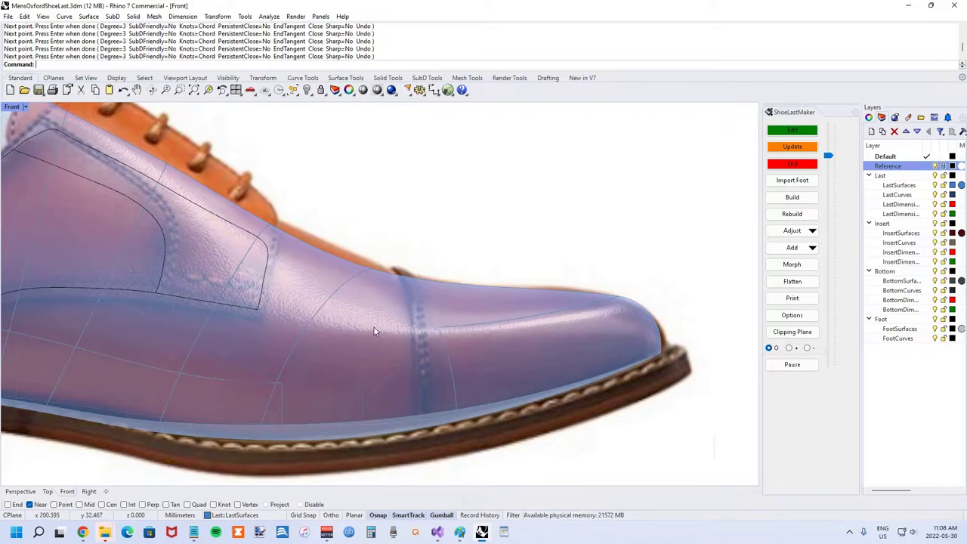
key(Return)
text(p)
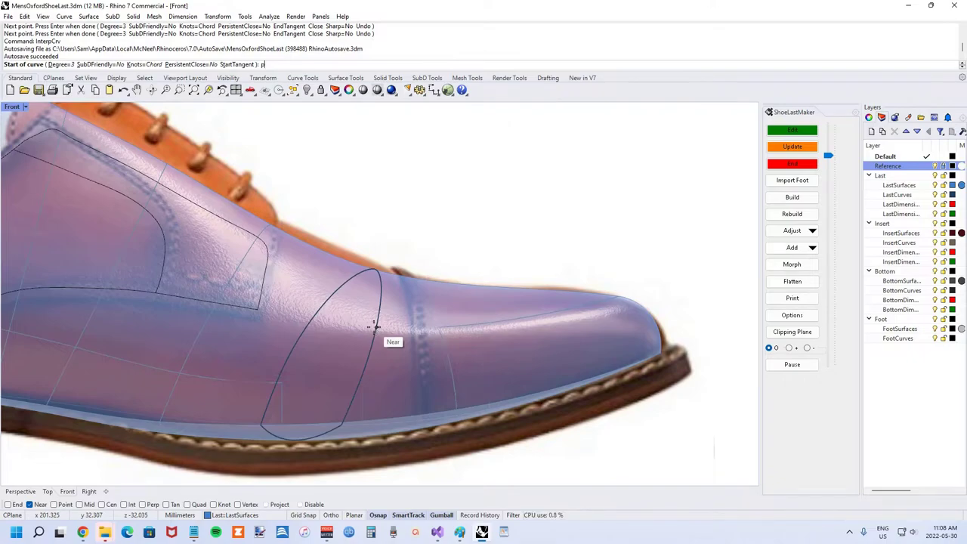
text(ersistentonsrf)
key(Return)
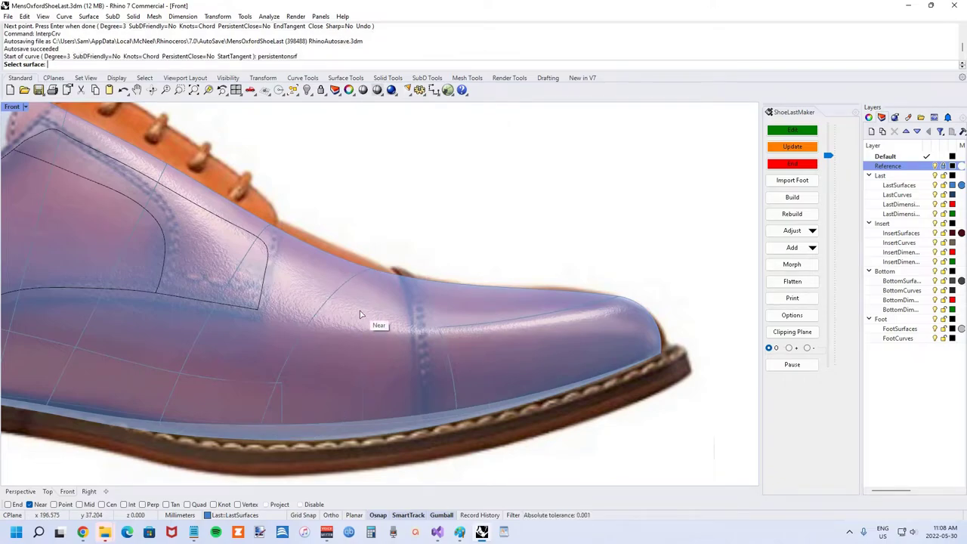
click(360, 312)
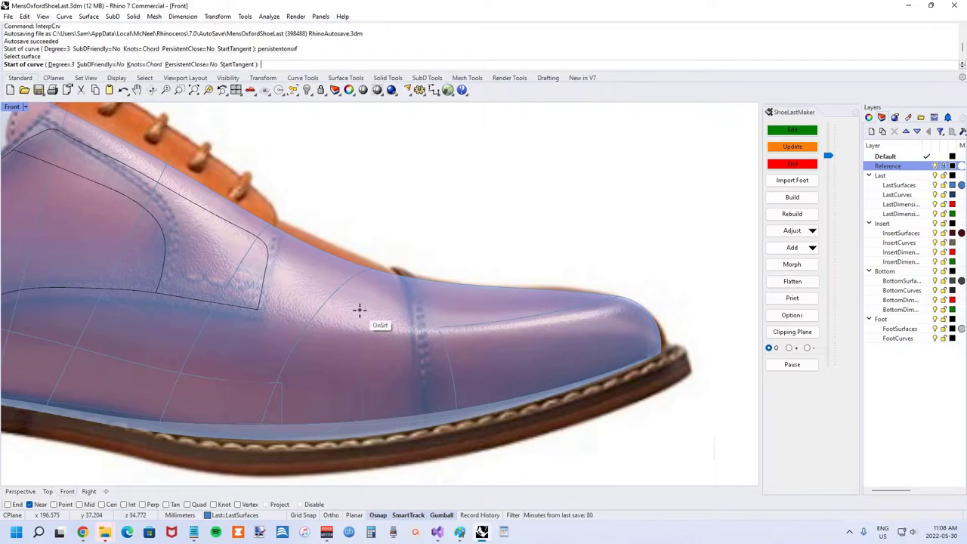
key(Escape)
Step: Restart InterpCrv with PersistentOnPolySrf and pick the last polysurface
text(InterpCrv)
key(Return)
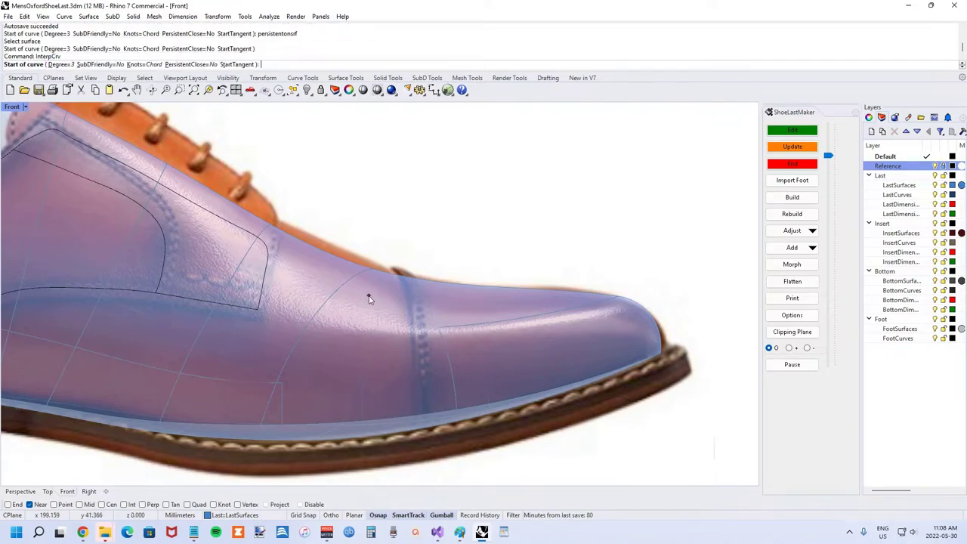
text(persistentonpolysrf)
key(Return)
click(368, 295)
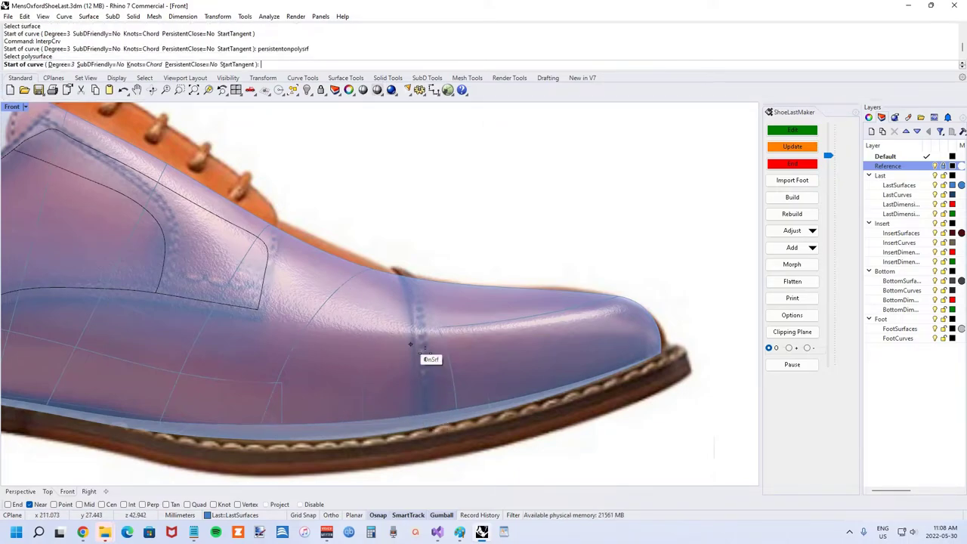
scroll(421, 401, up, 2)
scroll(421, 402, up, 1)
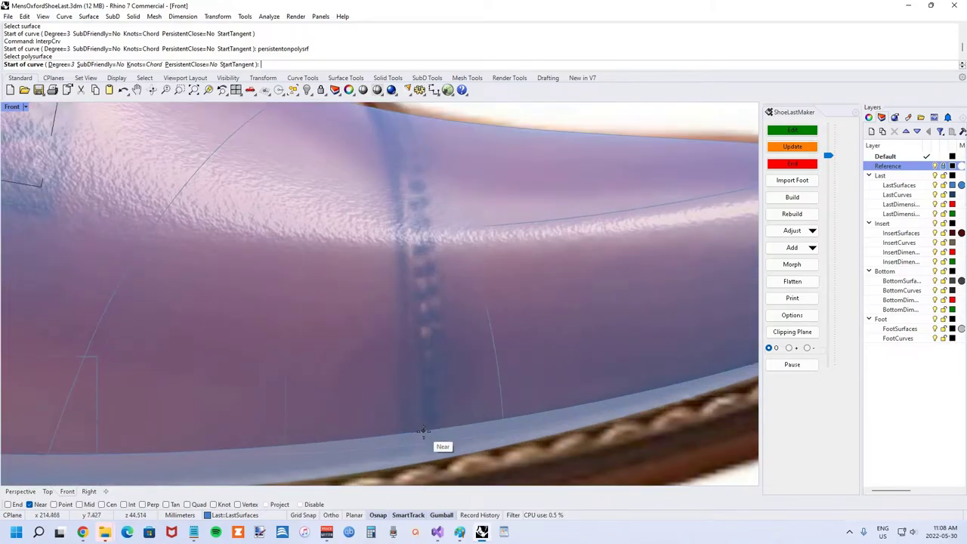
Step: Place points from the toe seam's bottom up to the top of the toe and finish the curve
click(421, 432)
click(421, 300)
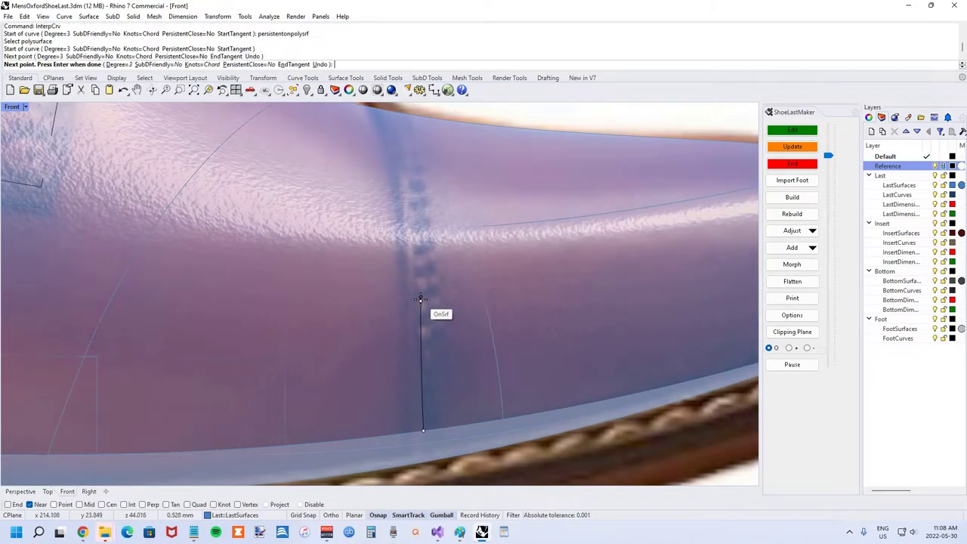
scroll(421, 300, down, 2)
click(408, 196)
click(410, 191)
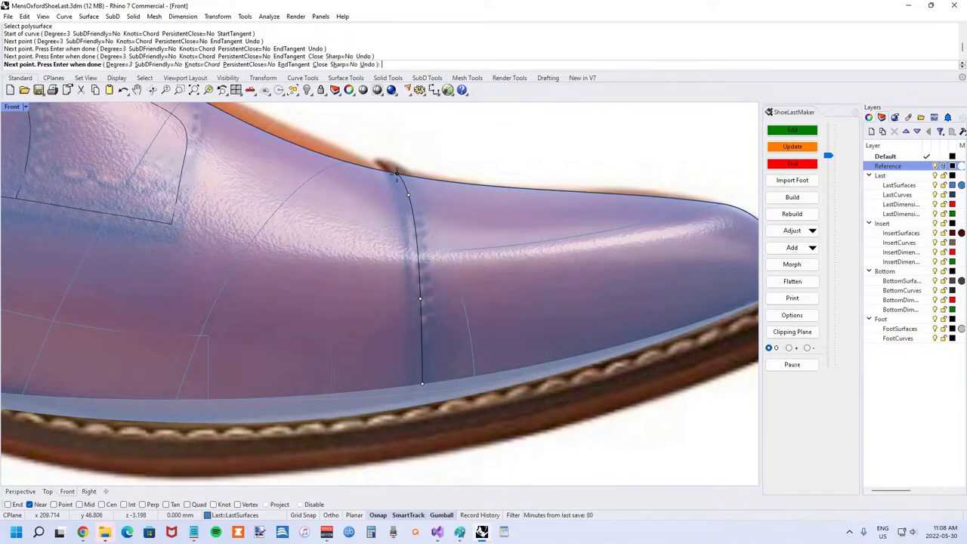
key(Return)
scroll(471, 244, down, 3)
scroll(471, 244, down, 3)
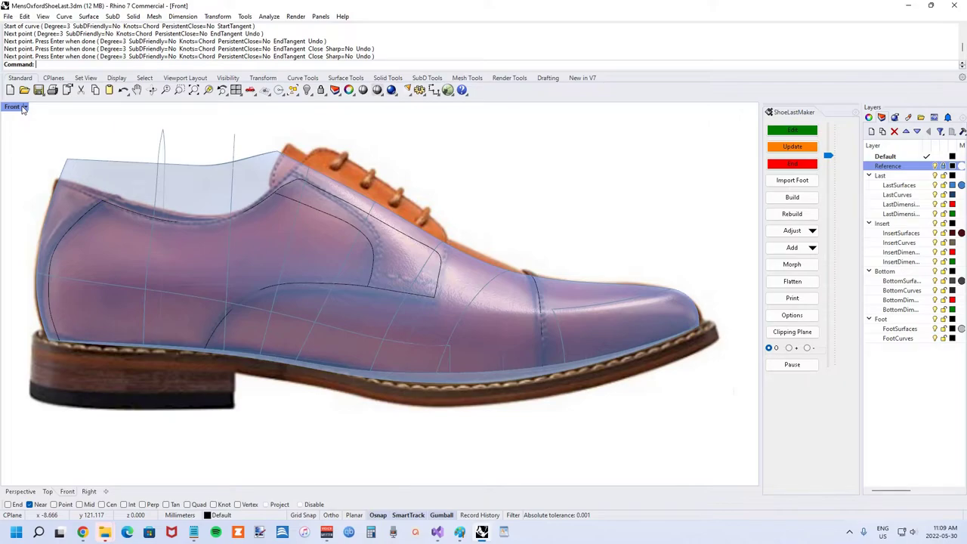
Step: Maximize the Perspective view and orbit around the last to inspect its pattern curves
double_click(22, 107)
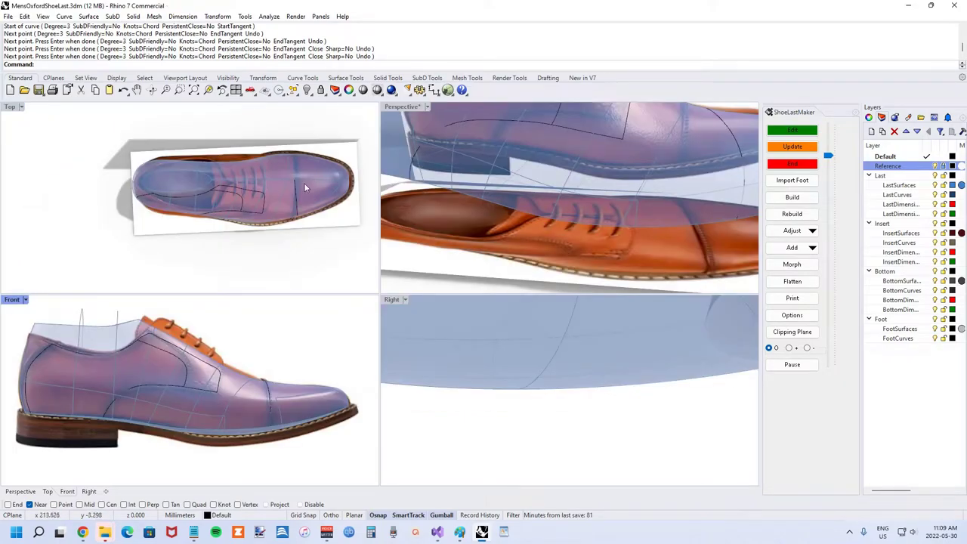
scroll(542, 227, up, 4)
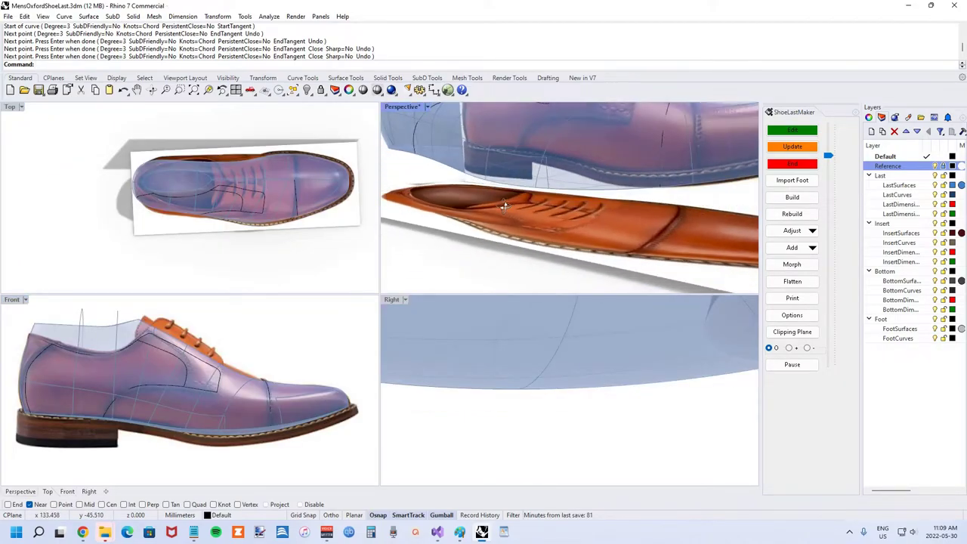
double_click(390, 106)
scroll(389, 108, down, 5)
right_drag(390, 113, 401, 252)
scroll(384, 209, up, 2)
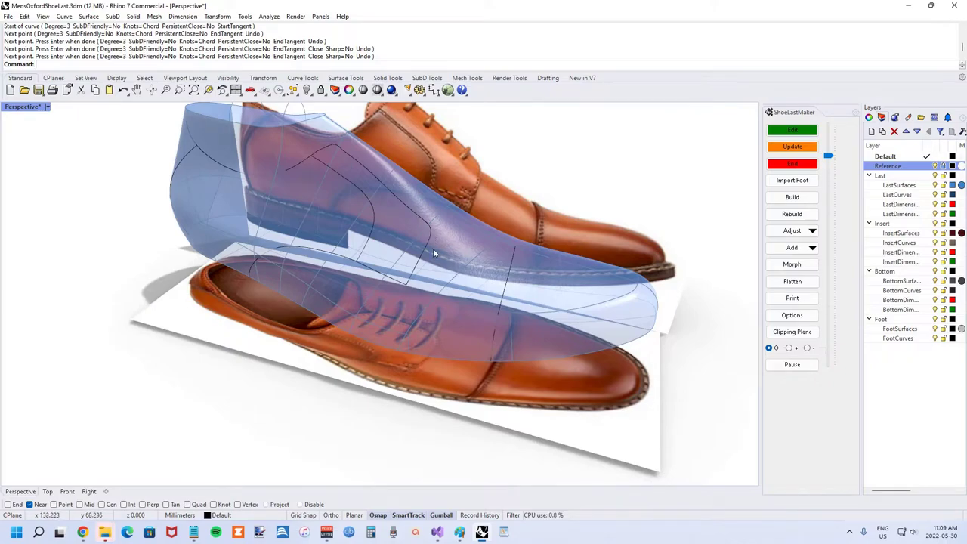
right_drag(433, 247, 525, 243)
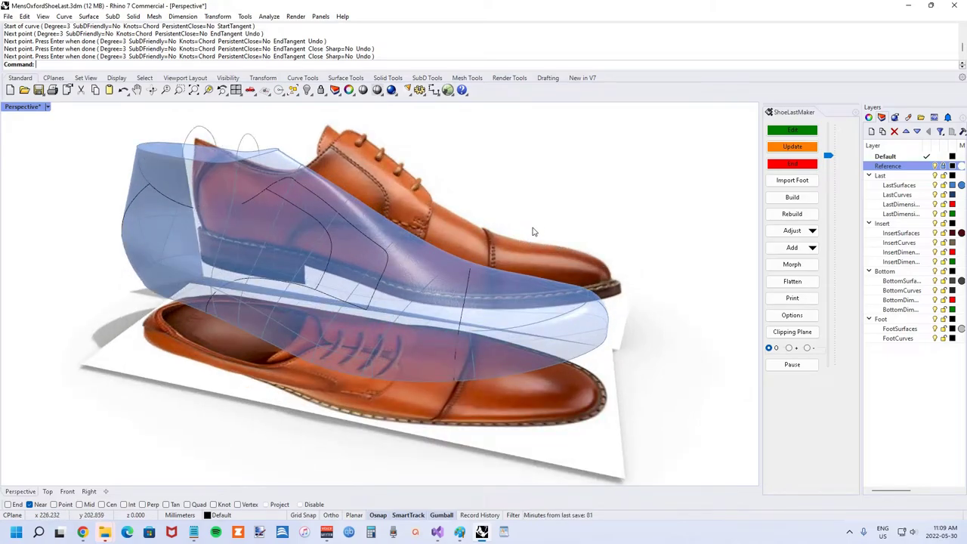
Step: Set the last's transparency to 0 in ShoeLastMaker Options so it shows opaque
click(792, 315)
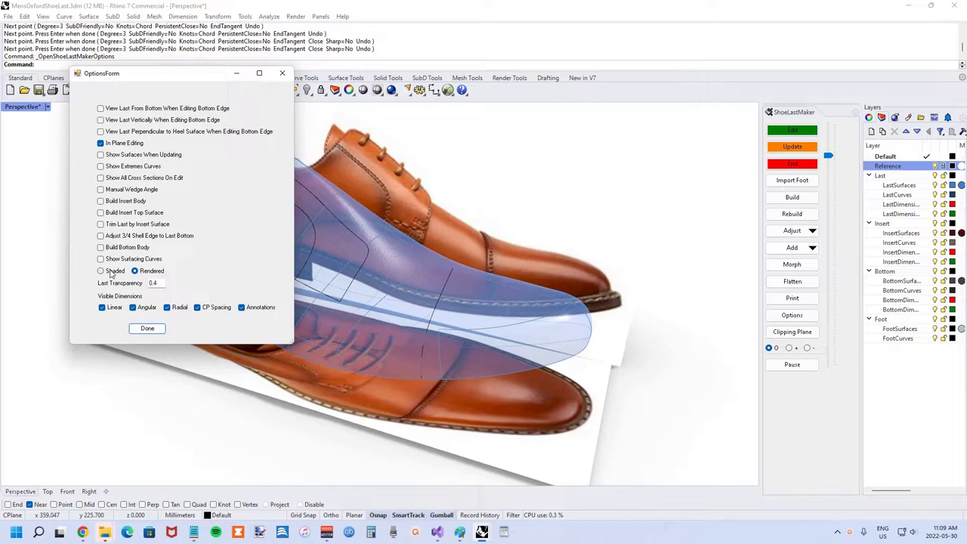
click(156, 282)
key(BackSpace)
key(BackSpace)
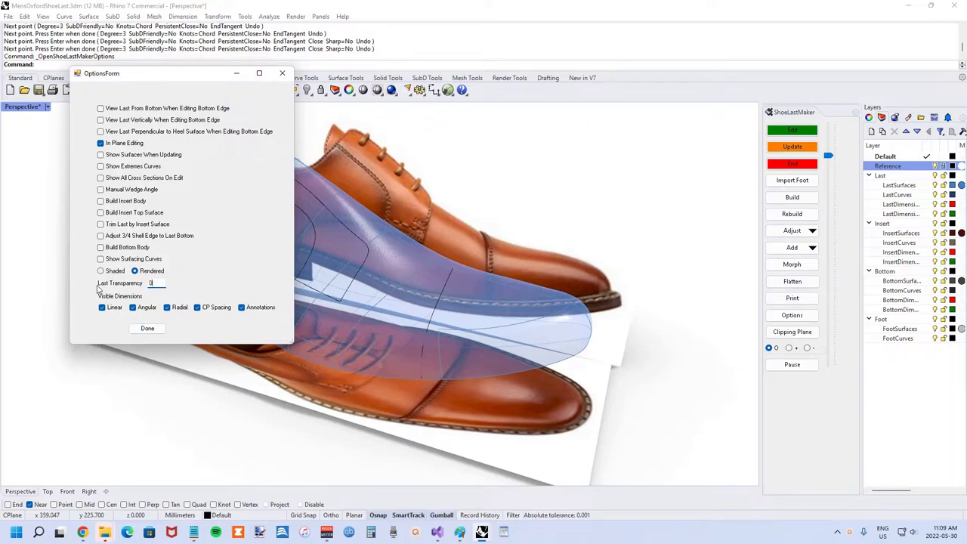
click(147, 328)
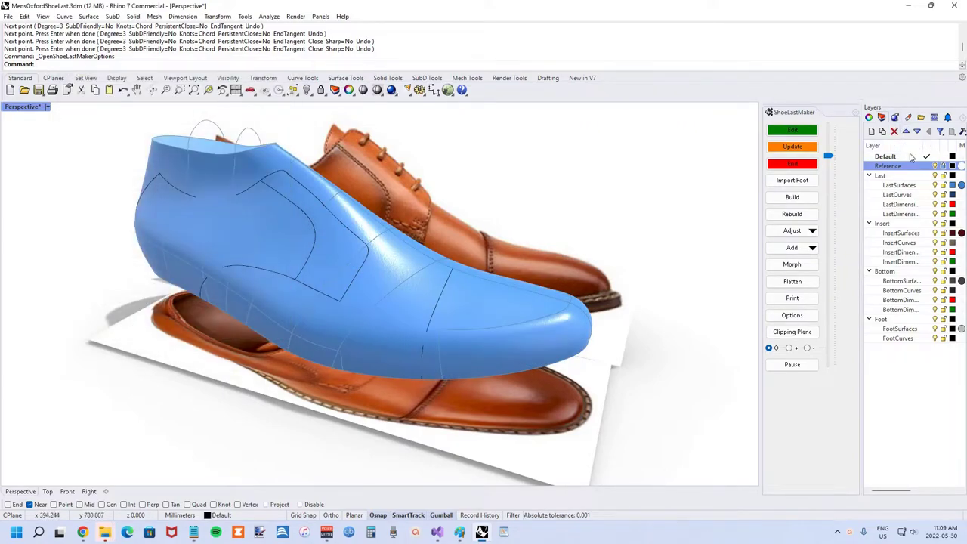
Step: Hide the Reference layer's shoe photos and orbit the last to a side-on view
click(936, 166)
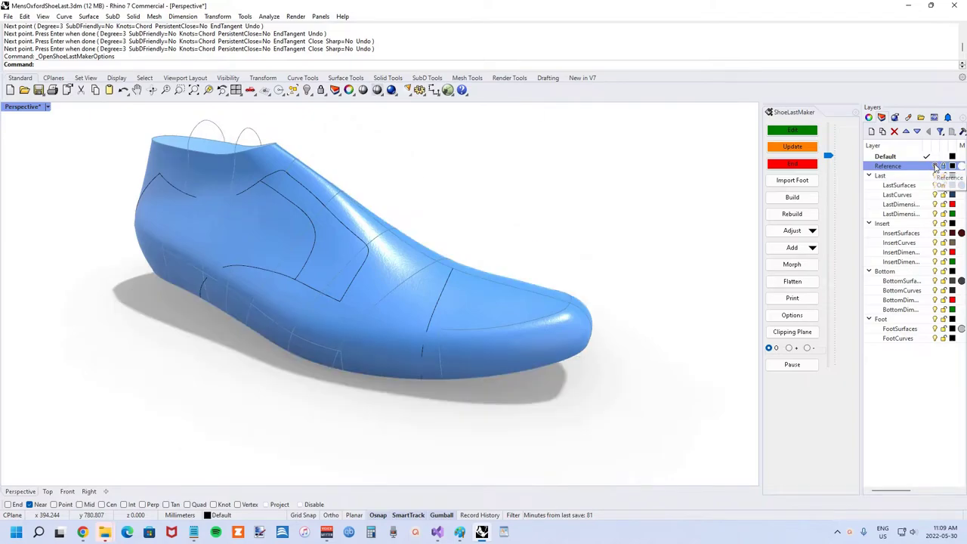
scroll(443, 224, down, 3)
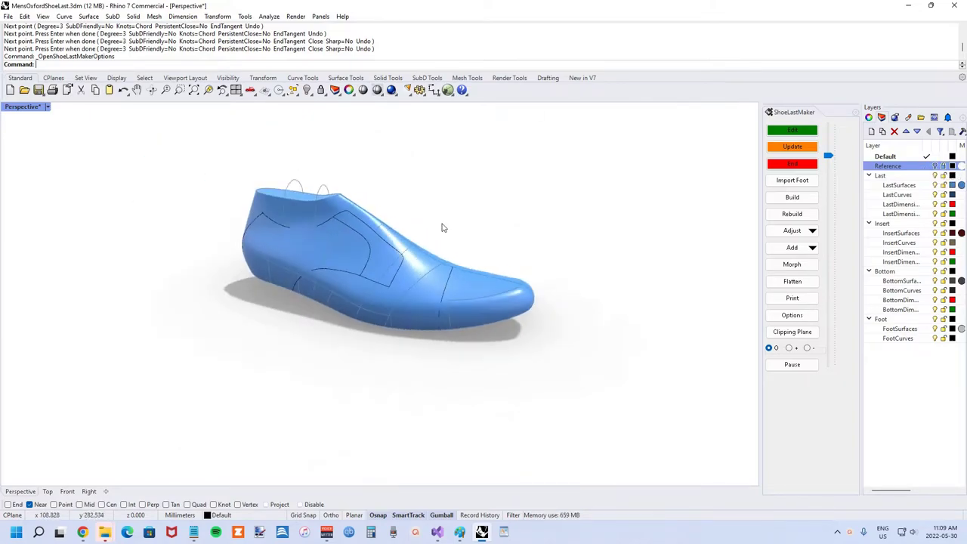
scroll(434, 251, up, 3)
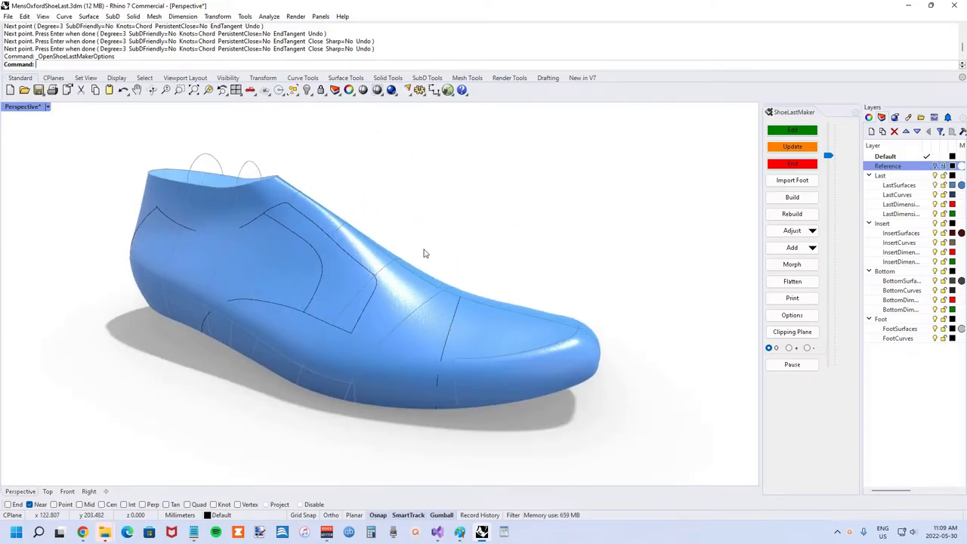
right_drag(424, 253, 362, 234)
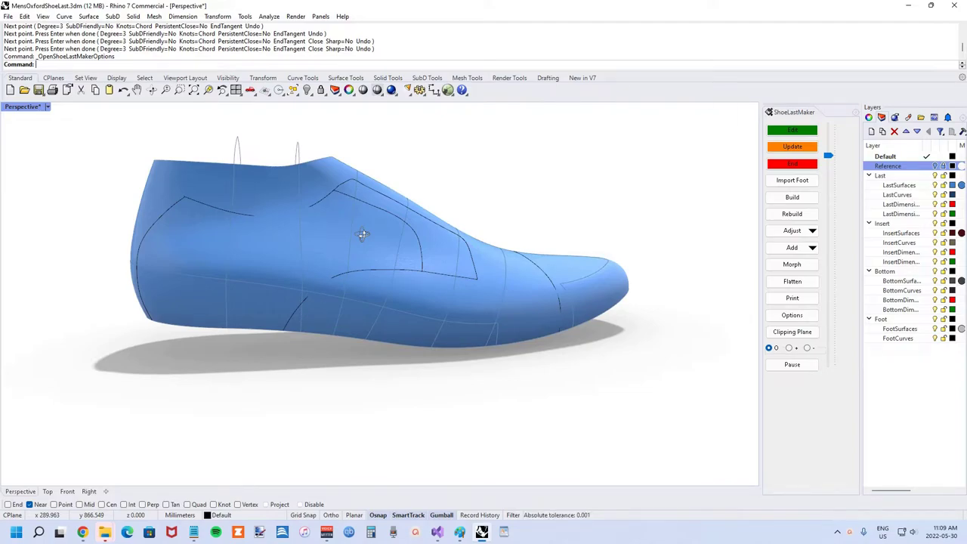
Step: Select the collar curve on the upper and orbit the last to a flatter side view
click(221, 210)
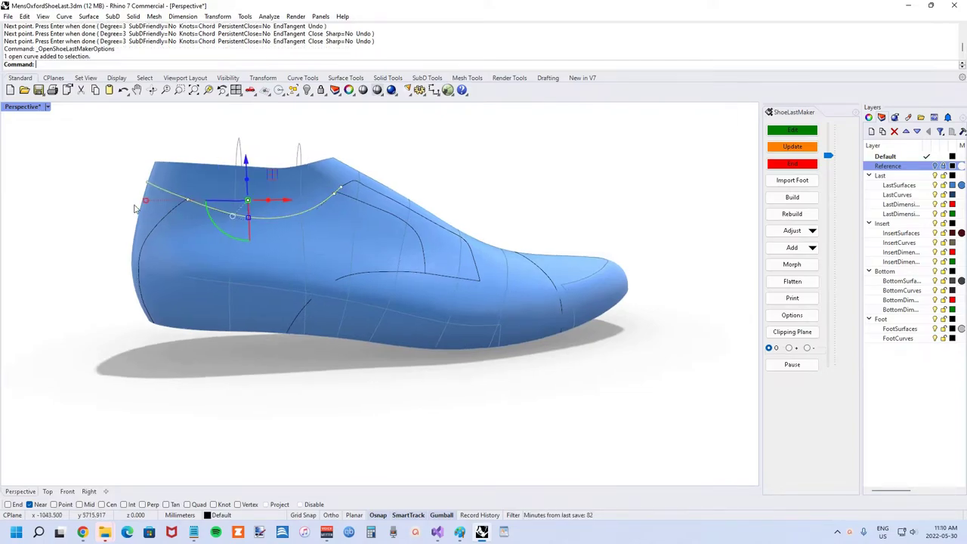
right_drag(136, 209, 162, 221)
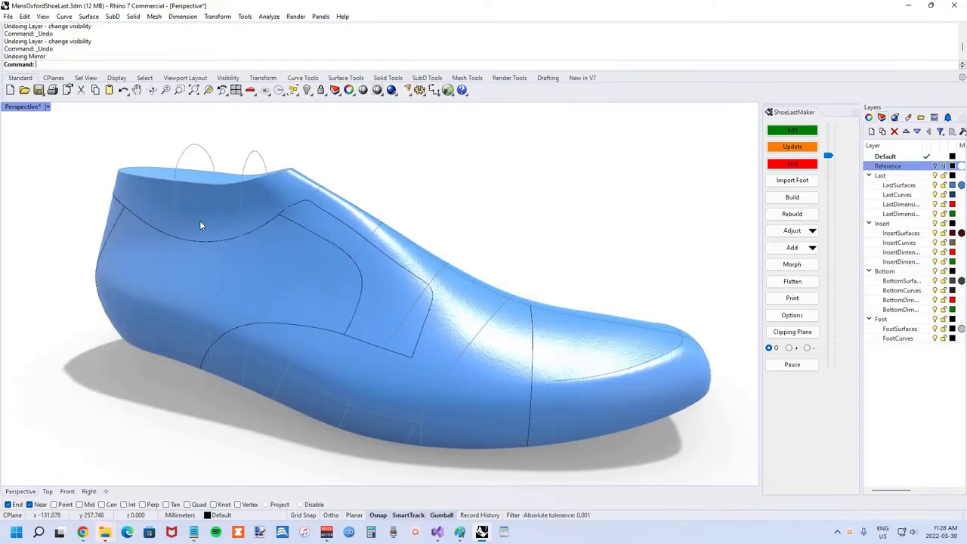
right_drag(201, 221, 182, 240)
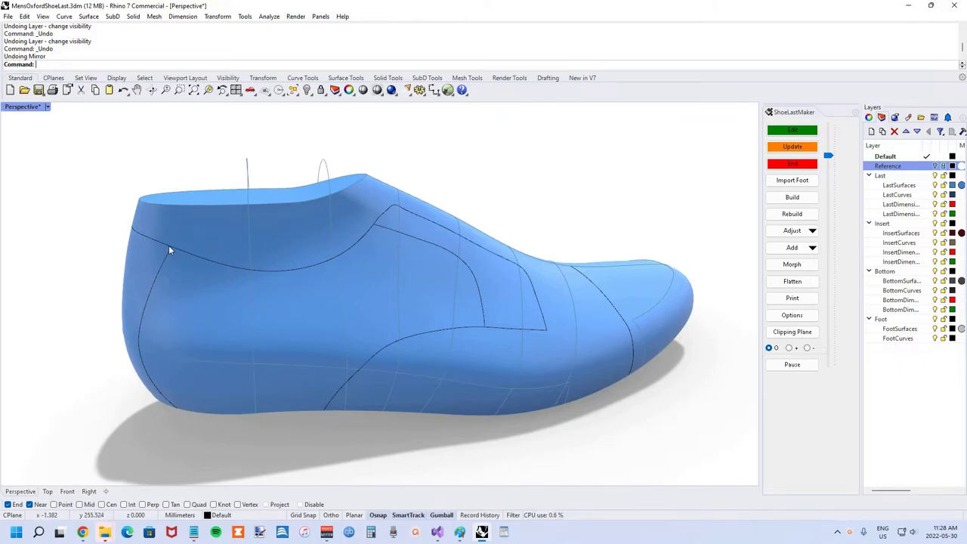
right_drag(168, 249, 306, 212)
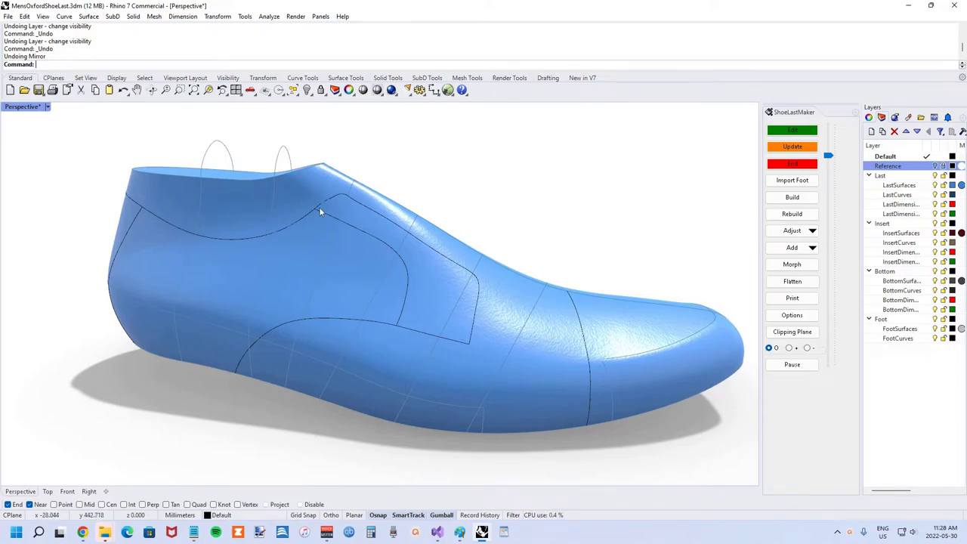
right_drag(252, 244, 290, 224)
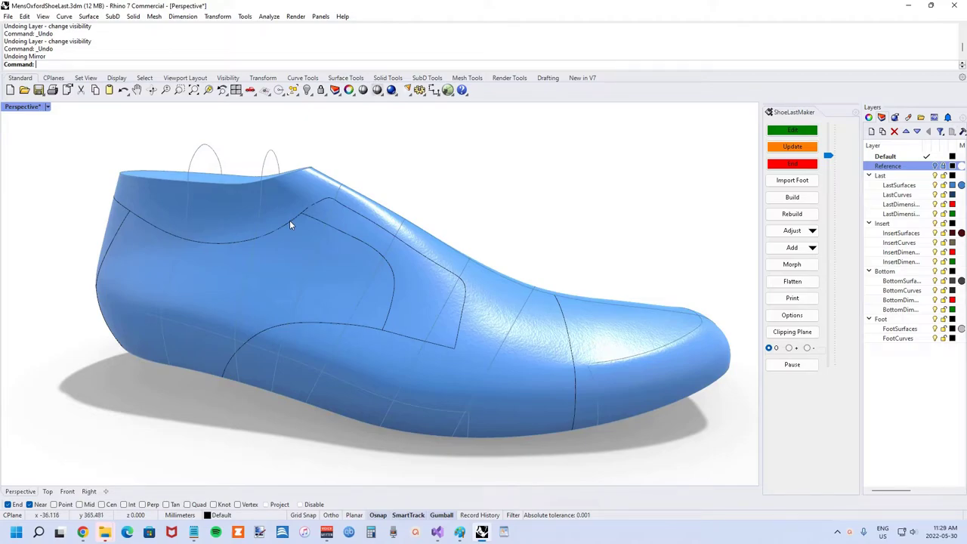
Step: Fair the quarter outline curves, then undo the last fairing
click(290, 224)
click(310, 257)
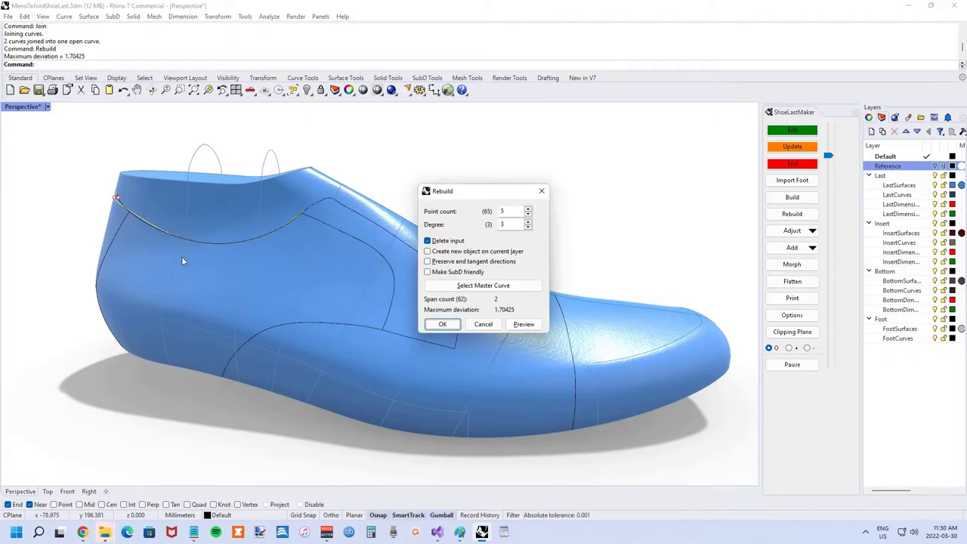
key(Return)
right_click(290, 222)
scroll(291, 222, up, 3)
click(333, 206)
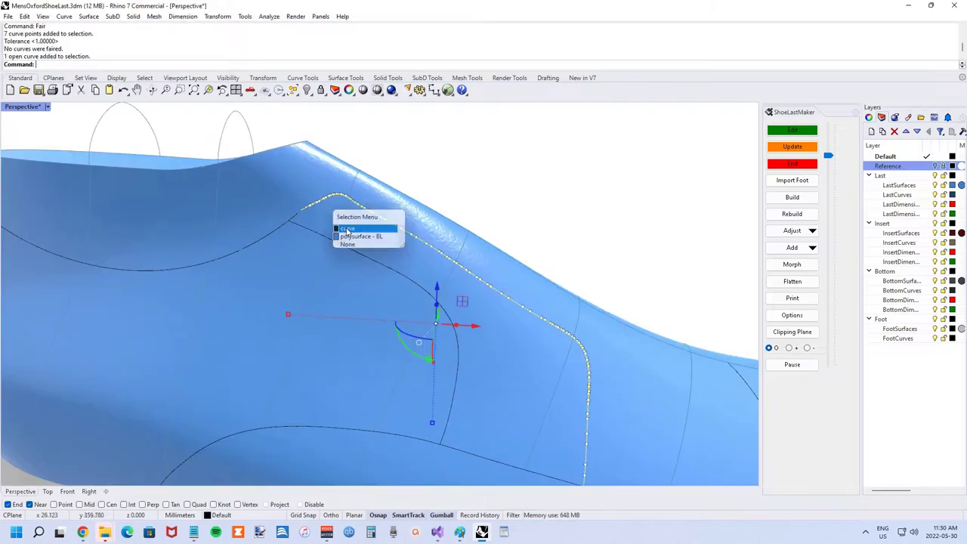
click(356, 229)
key(Return)
Step: Rebuild the curve with 12 points and pull it back onto the last surface
key(Return)
key(ctrl+z)
text(Rebuild)
key(Return)
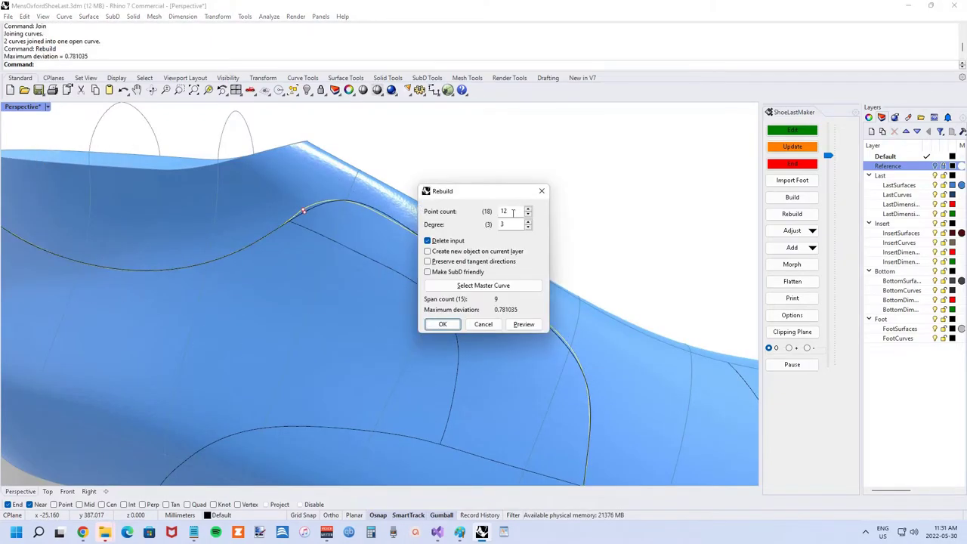
key(Return)
text(Pull)
key(Return)
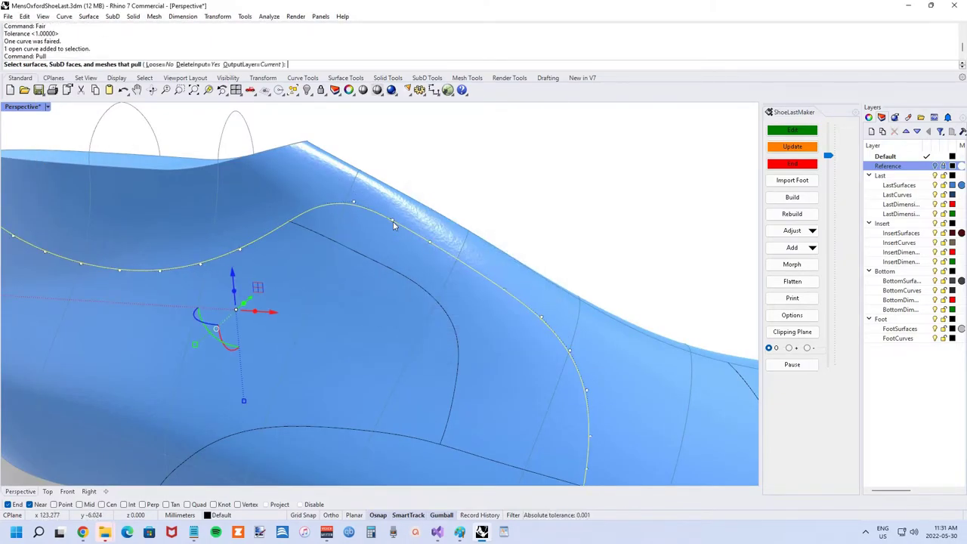
key(Return)
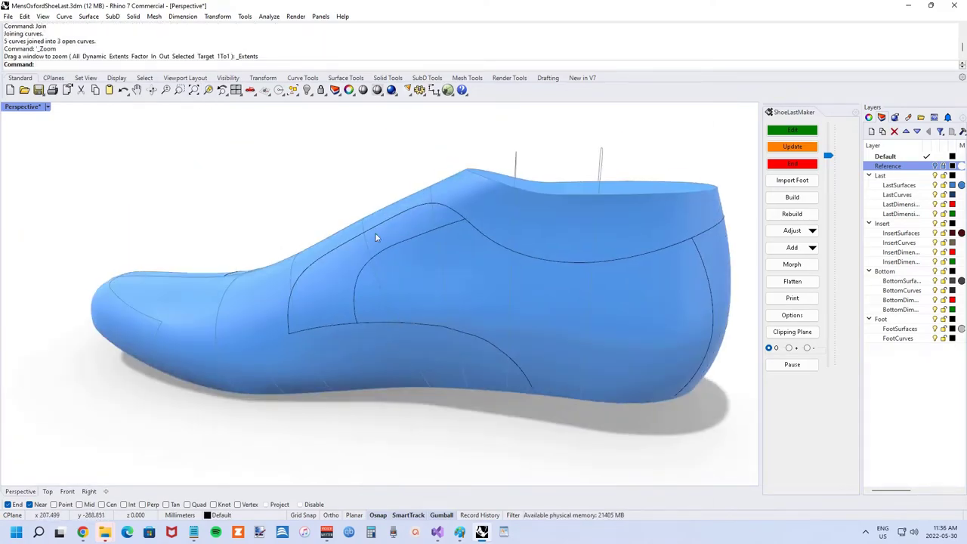
Step: Start the Fair command for the remaining pattern curves
text(Fair)
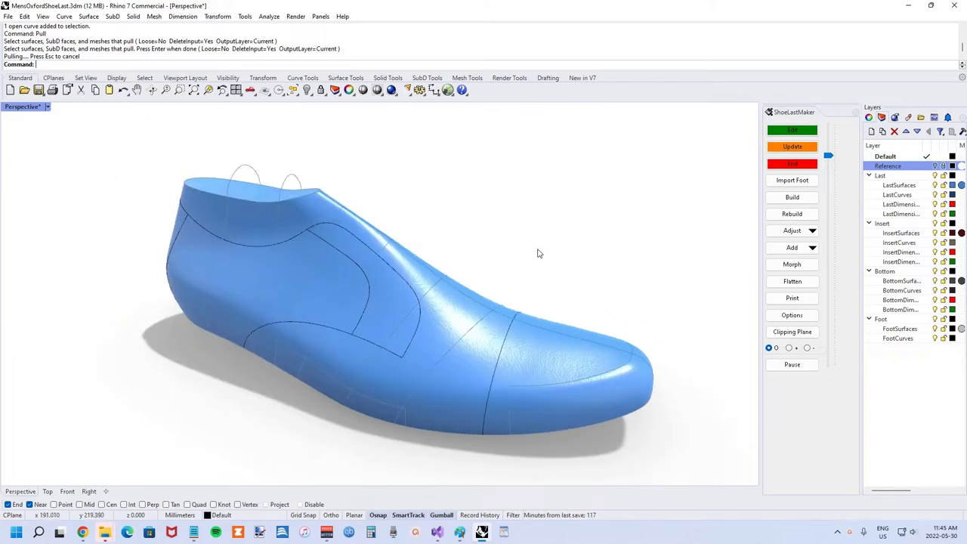
right_drag(539, 250, 276, 237)
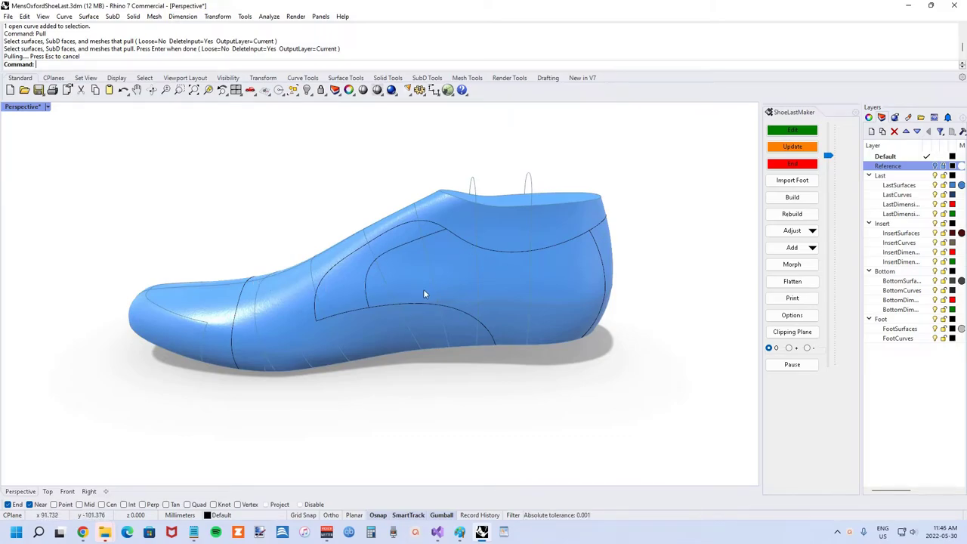
right_drag(424, 294, 153, 285)
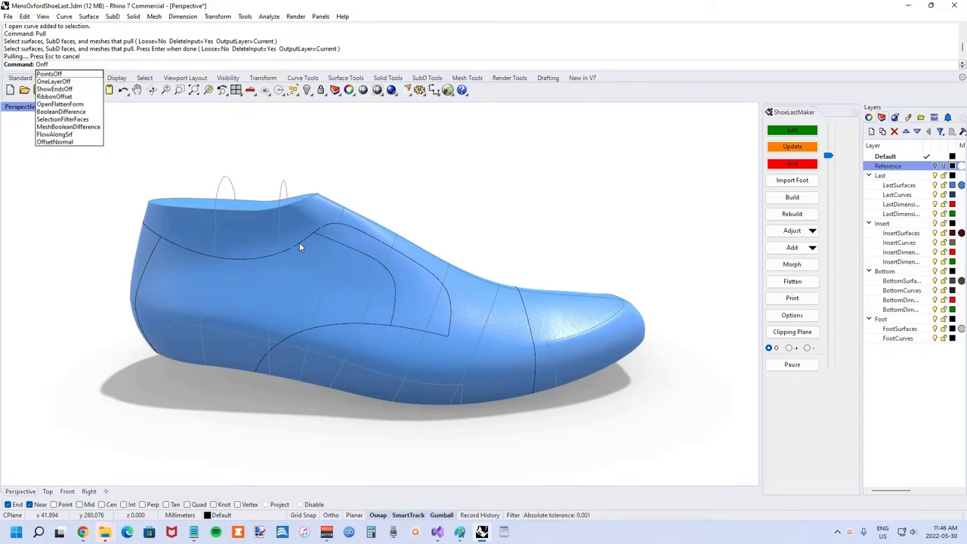
Step: Offset the pattern curve along the last's surface at the default distance
key(BackSpace)
text(ff)
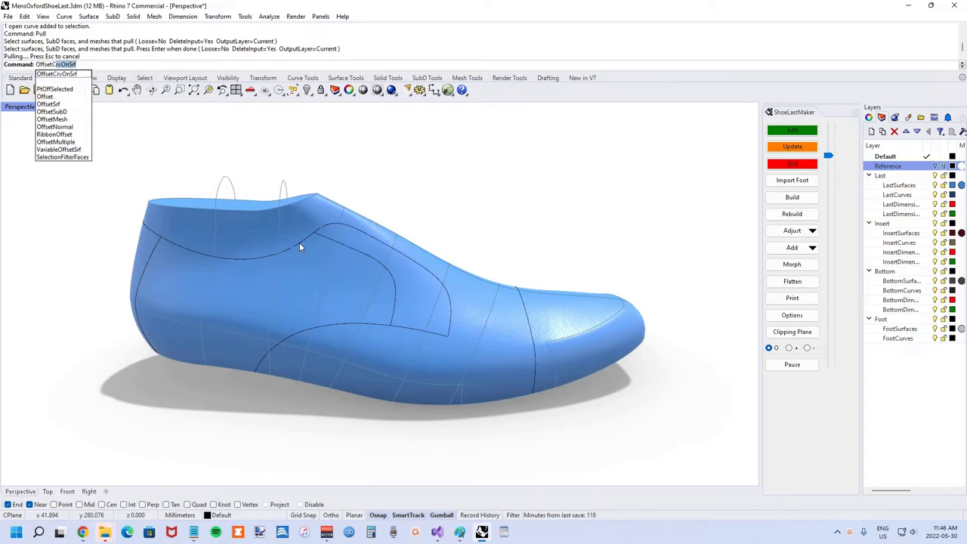
key(Return)
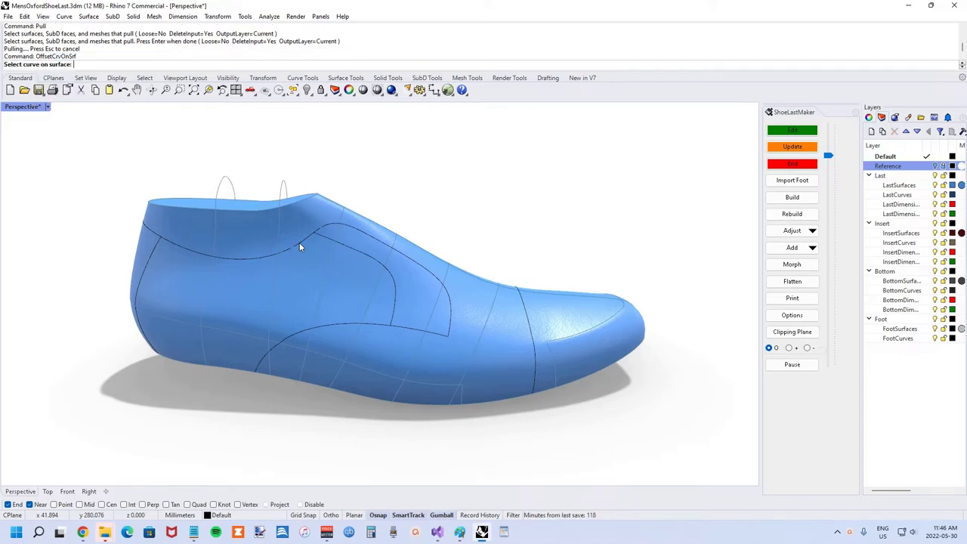
scroll(355, 255, up, 2)
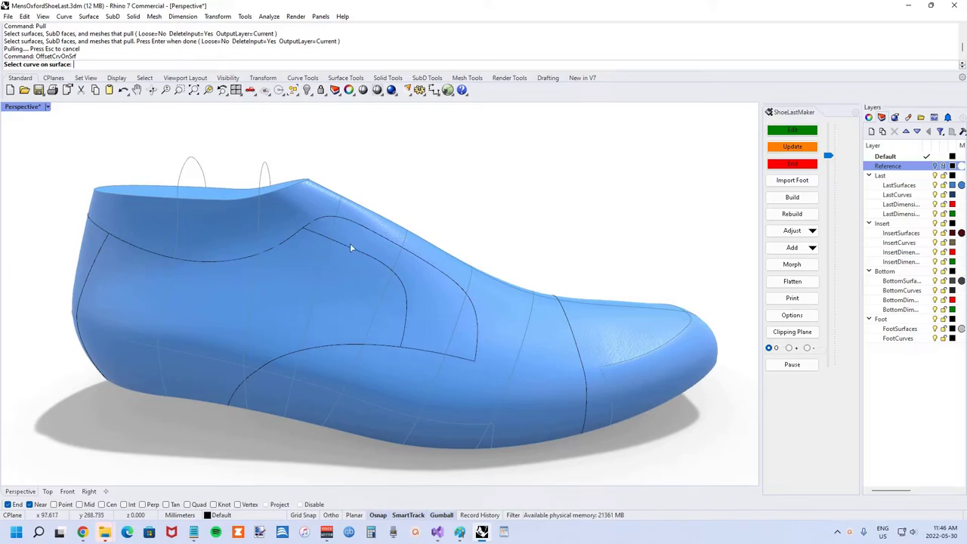
click(350, 247)
click(351, 255)
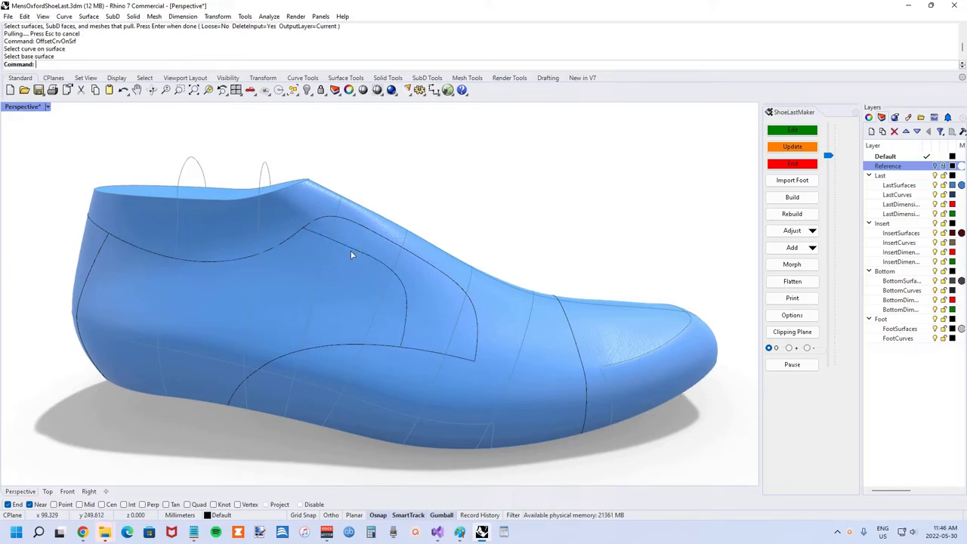
key(Return)
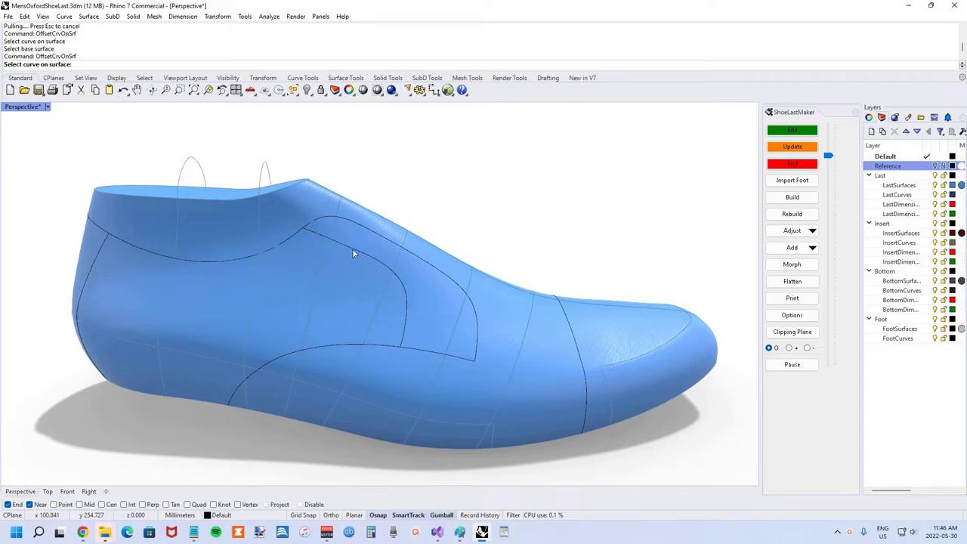
click(352, 248)
click(342, 271)
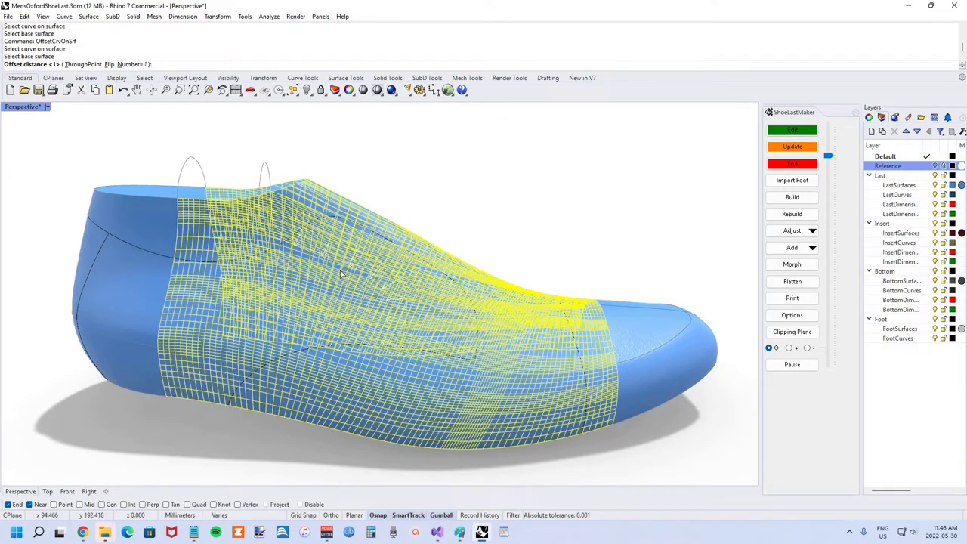
key(Return)
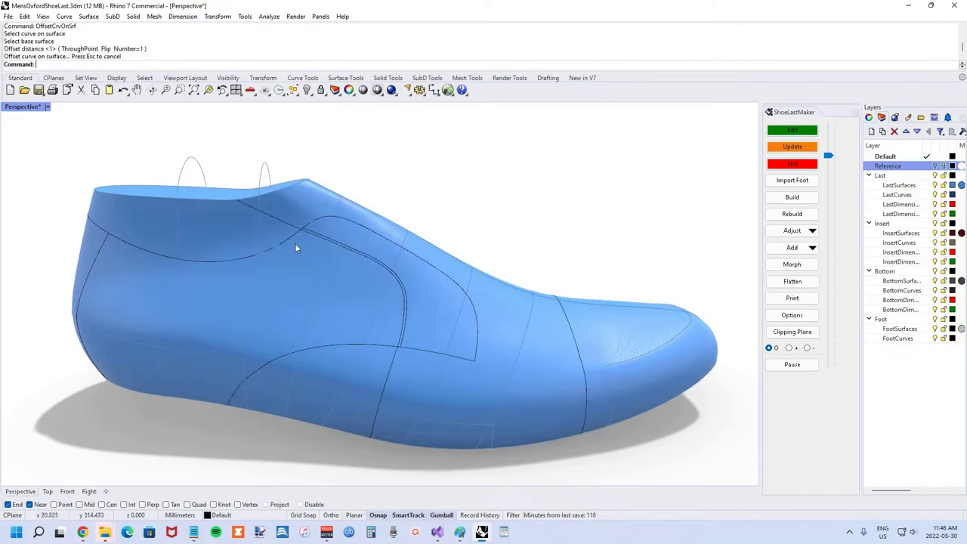
Step: Split the offset curve at two cutting curves into pieces
click(271, 220)
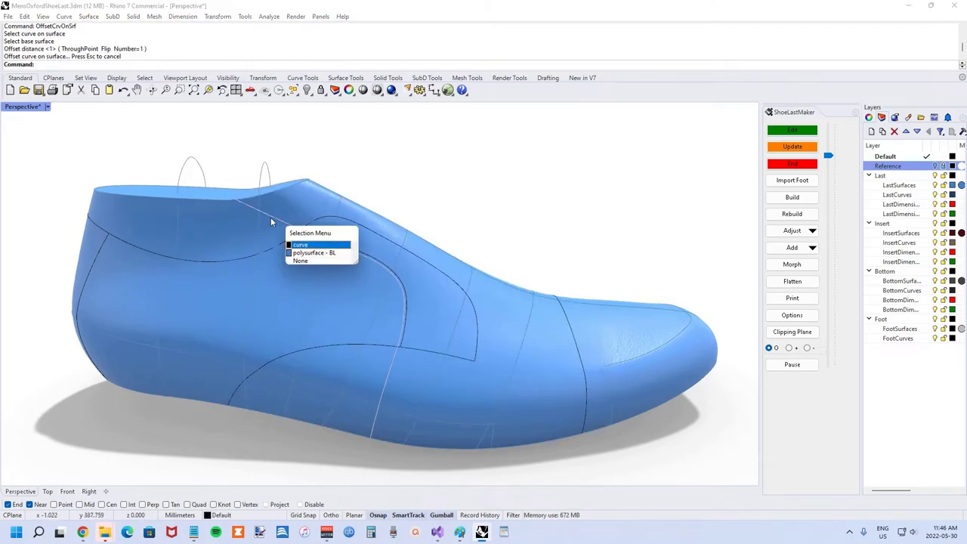
key(Return)
text(Split)
key(Return)
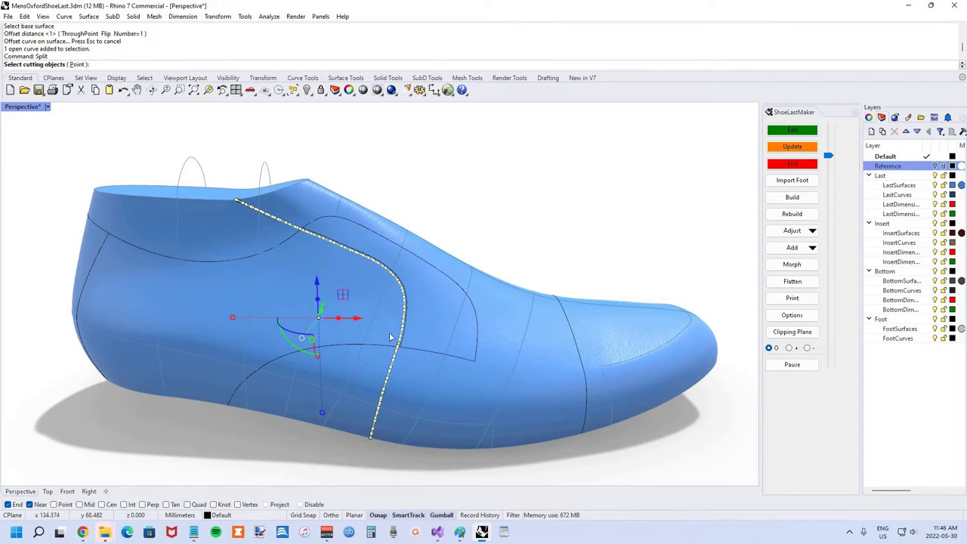
click(391, 345)
click(291, 242)
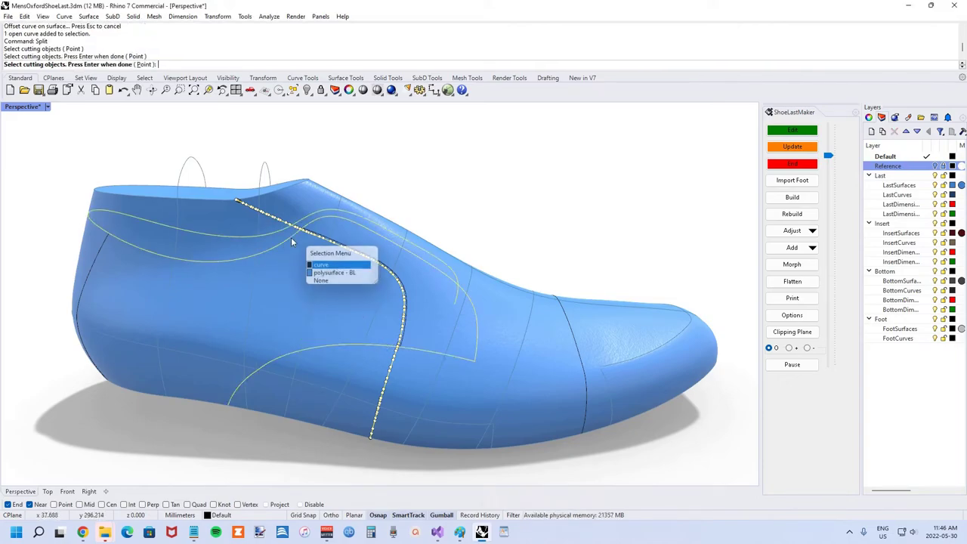
click(325, 266)
key(Return)
Step: Delete the surplus offset curve pieces and select the remaining stitch curve
click(279, 218)
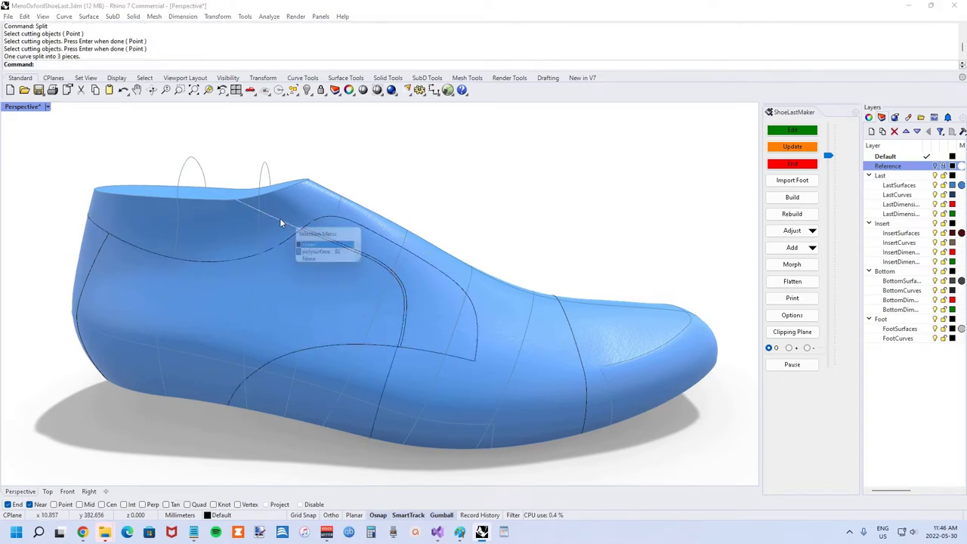
click(312, 248)
key(Delete)
click(389, 372)
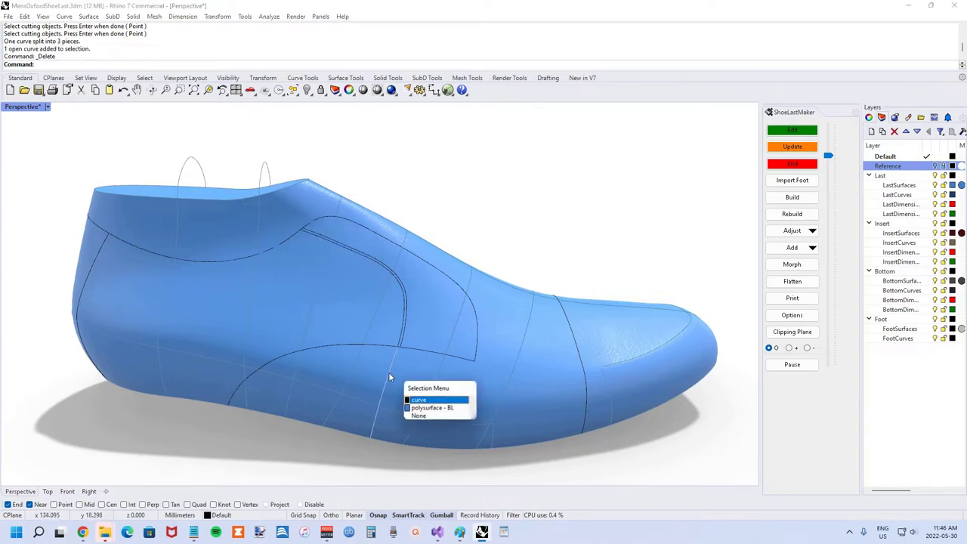
click(428, 395)
key(Delete)
click(401, 322)
click(428, 350)
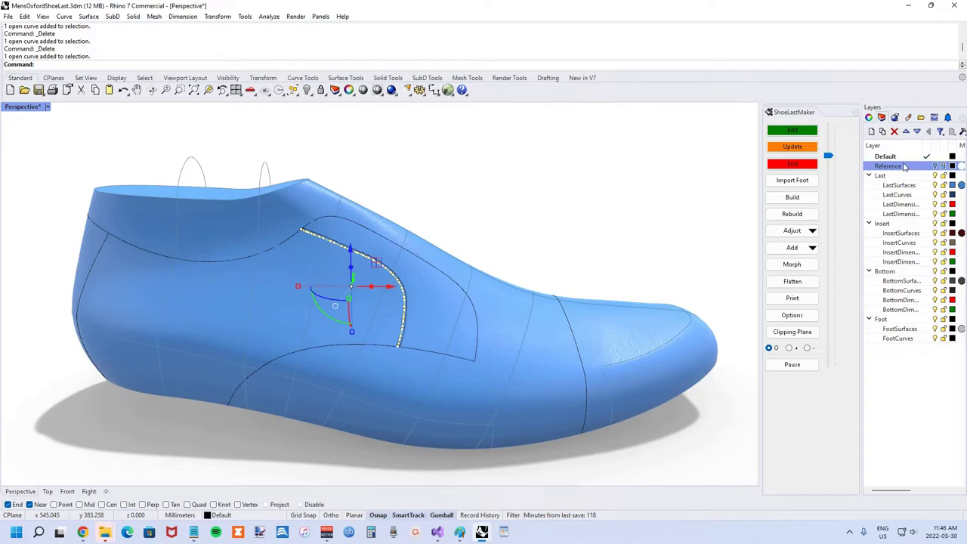
Step: Give the offset stitch curve a DashDot linetype, keeping its layer, and zoom out to inspect it
click(870, 118)
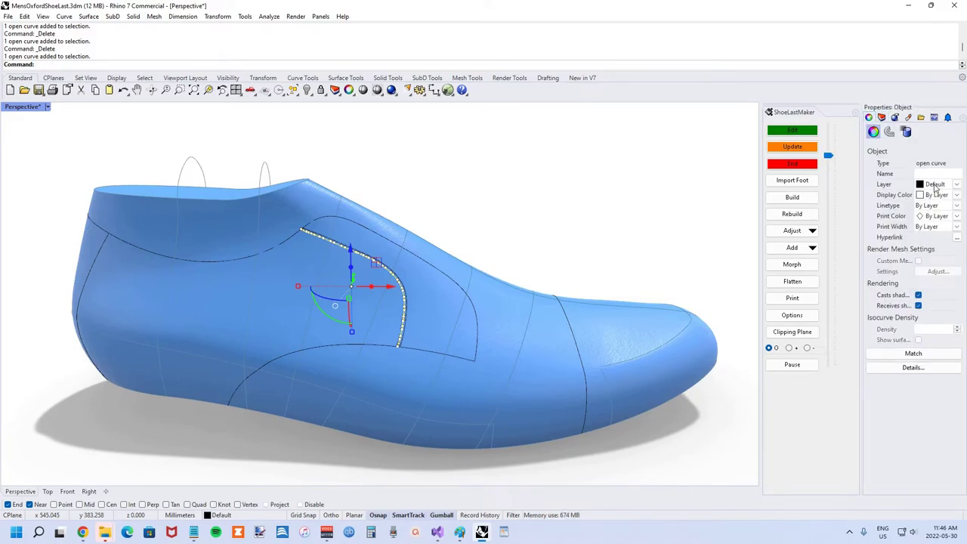
click(936, 184)
click(935, 186)
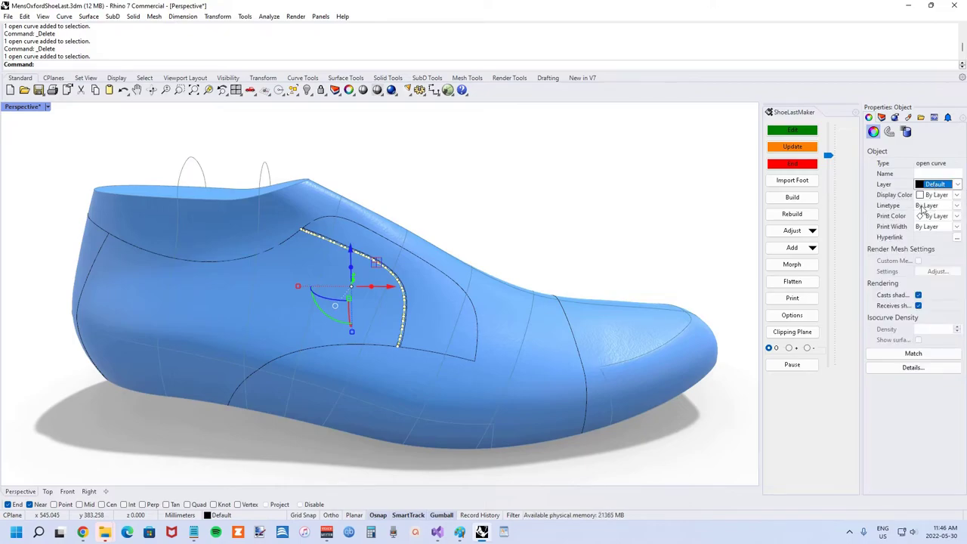
click(933, 208)
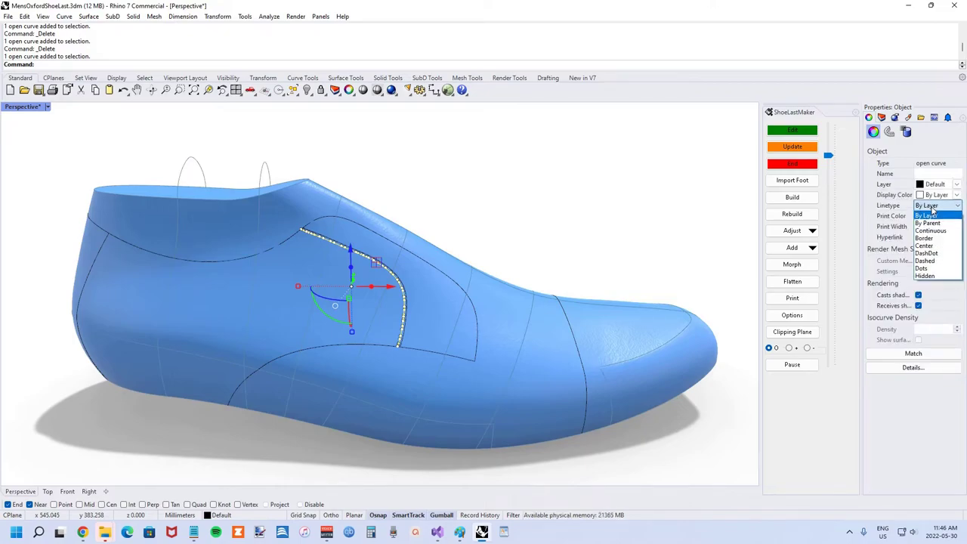
click(928, 253)
click(588, 230)
scroll(374, 277, up, 5)
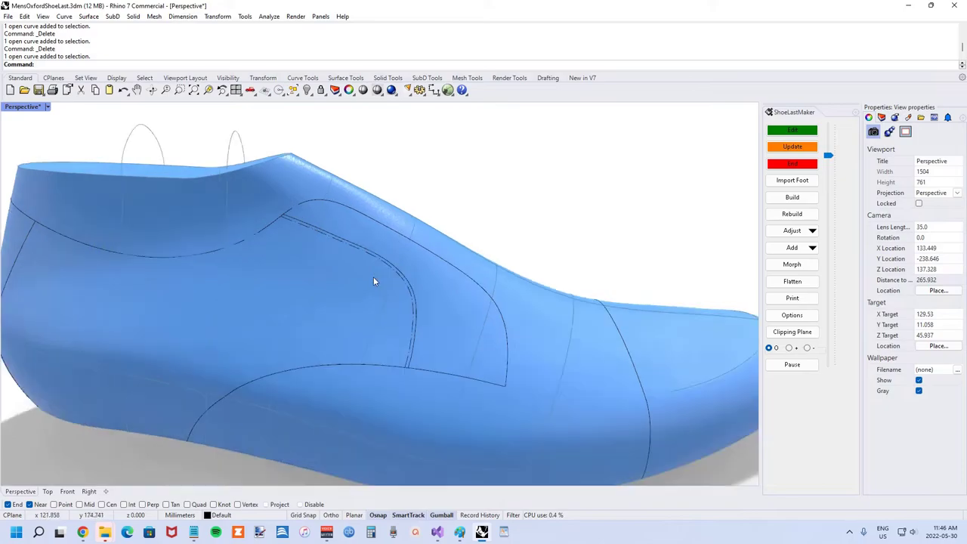
right_drag(387, 279, 365, 264)
scroll(341, 268, down, 3)
scroll(364, 264, down, 2)
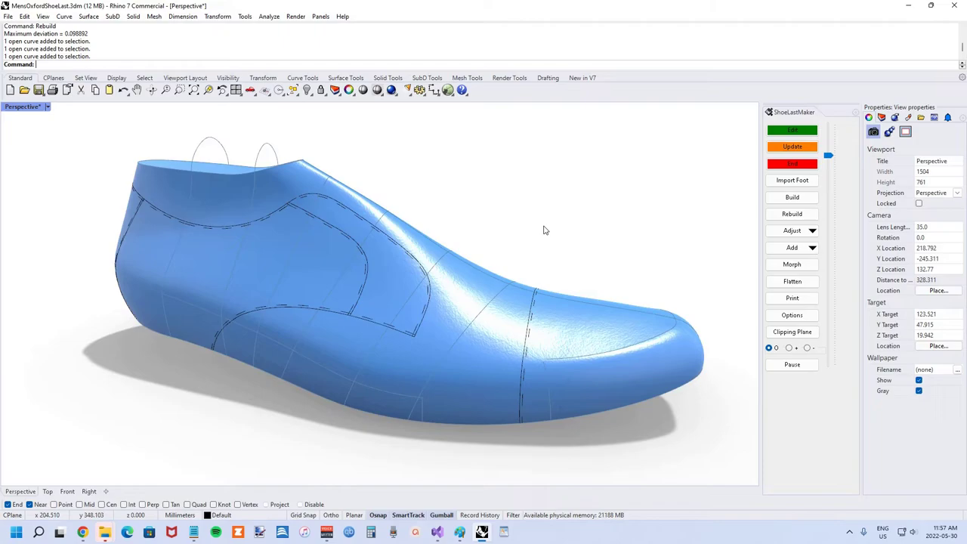
Step: Select all curves on the Default layer with SelLayer
right_drag(546, 229, 487, 225)
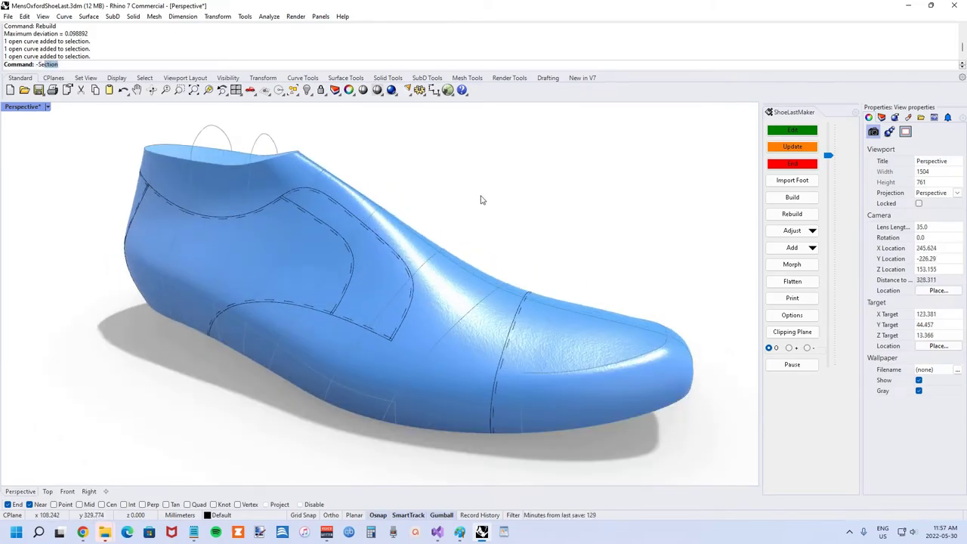
text(yer)
key(Return)
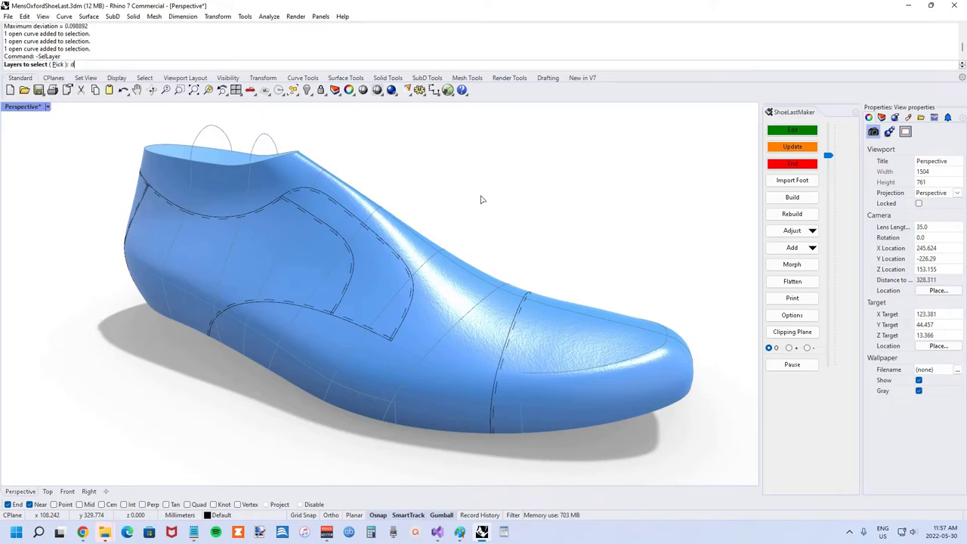
text(default)
key(Return)
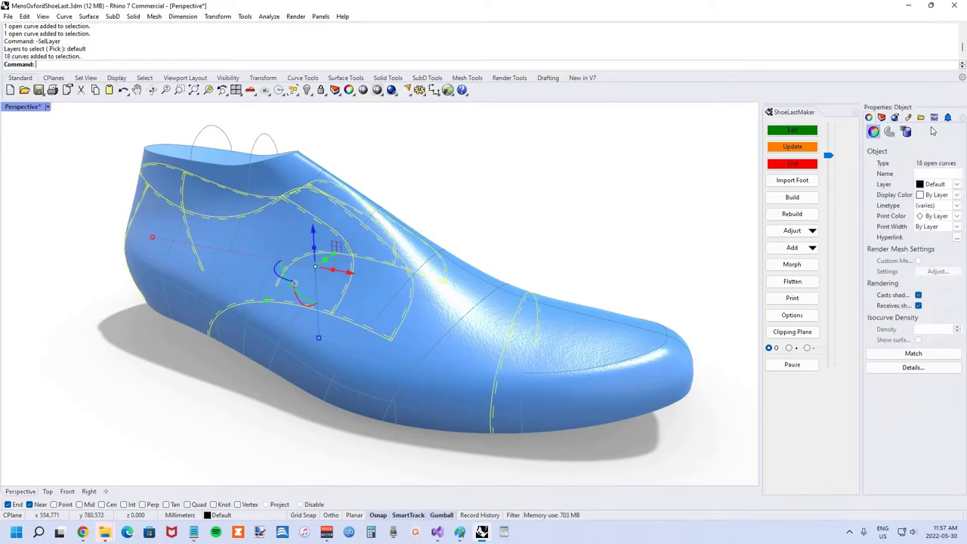
Step: Create a new layer named Flatten
click(882, 117)
click(872, 132)
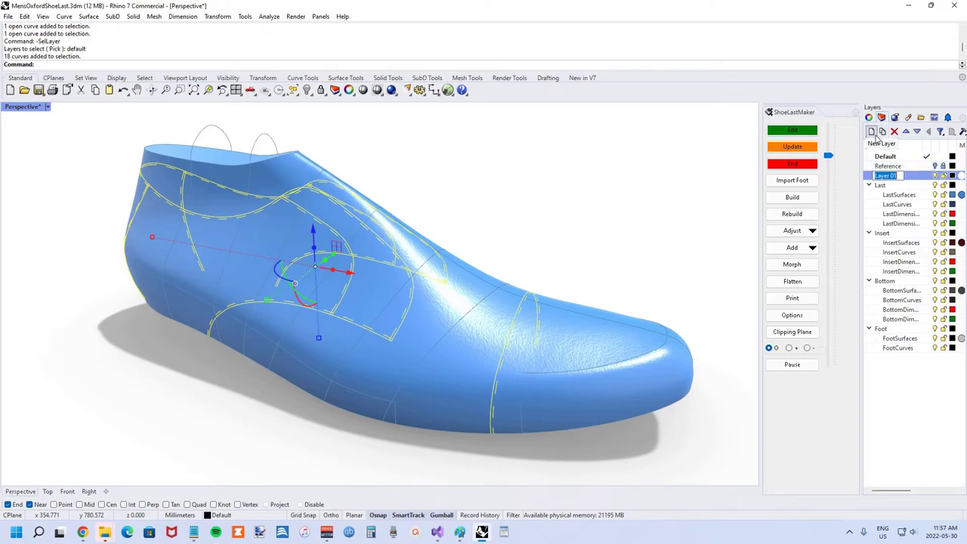
text(latten)
key(Return)
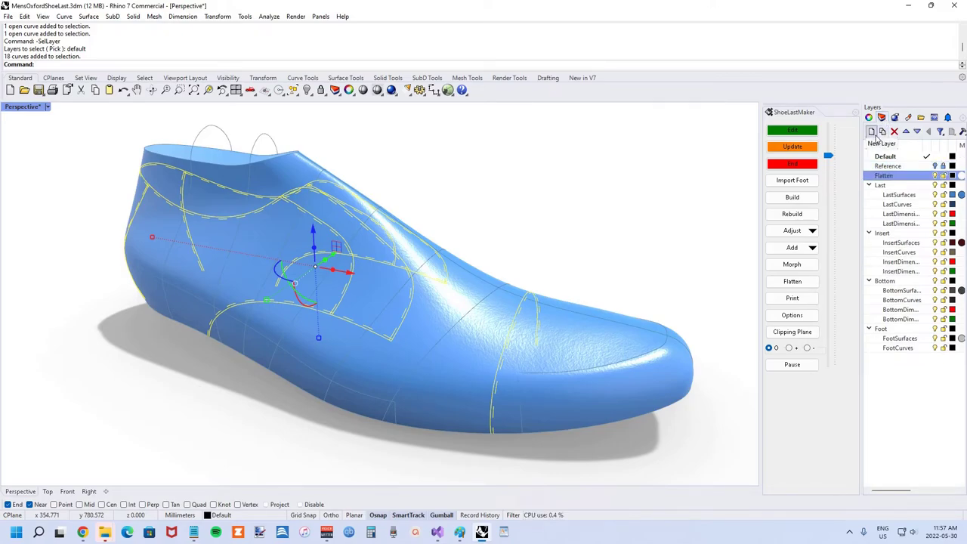
Step: Move the selected curves onto the Flatten layer and deselect them
click(869, 117)
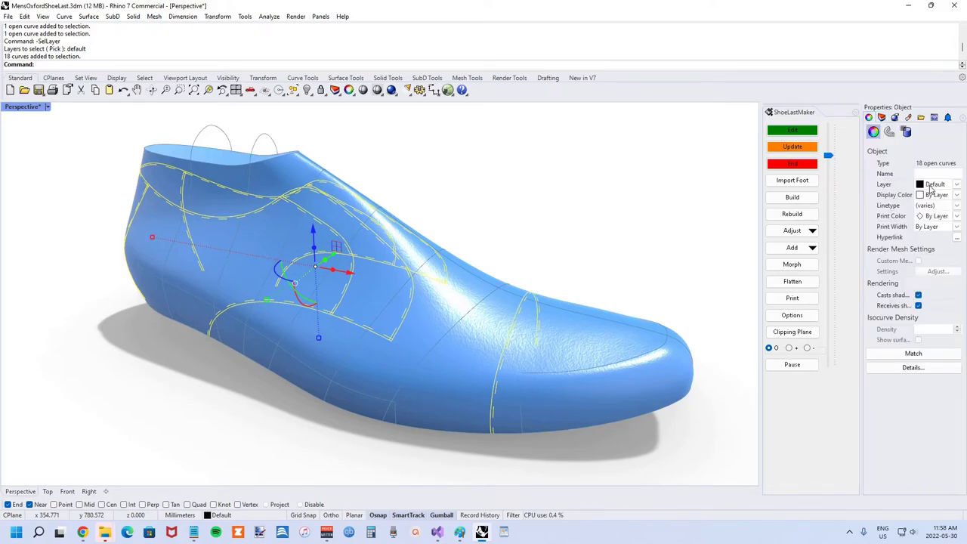
click(935, 186)
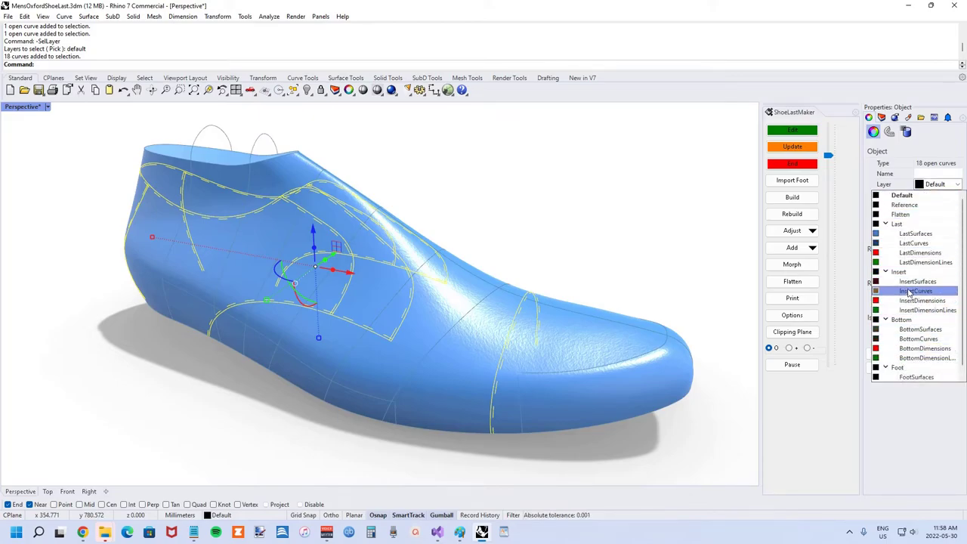
click(905, 204)
key(Escape)
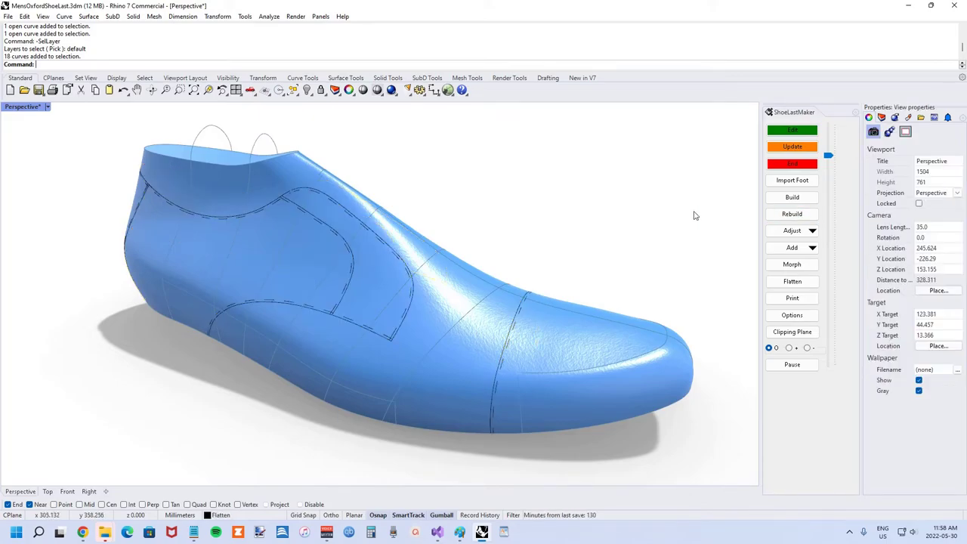
scroll(374, 199, down, 2)
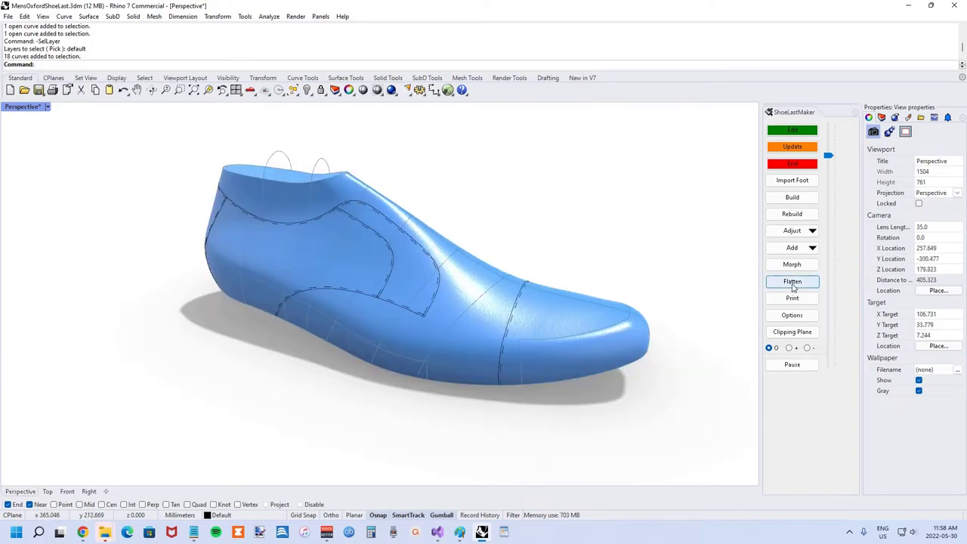
Step: Flatten the last into 2D pattern outlines using ShoeLastMaker's Flatten Last
click(793, 283)
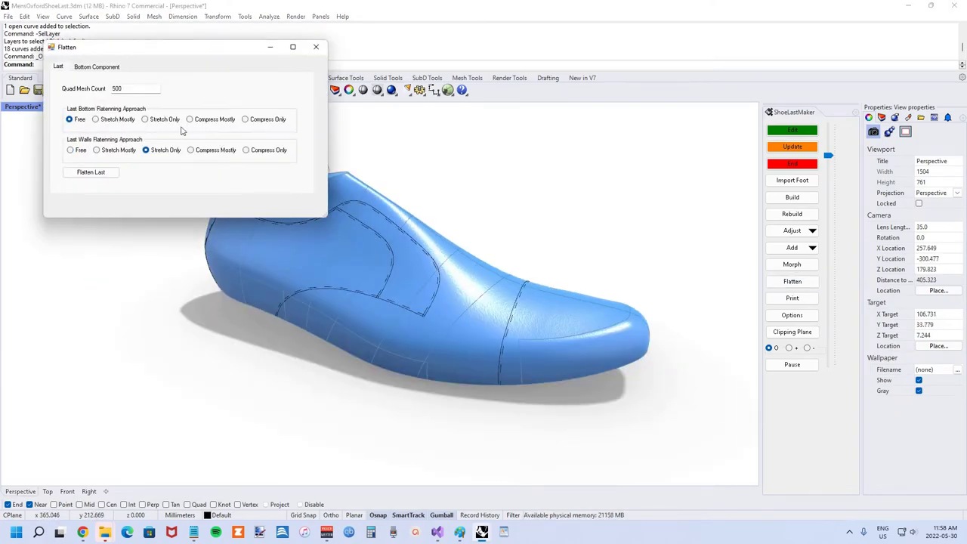
click(95, 178)
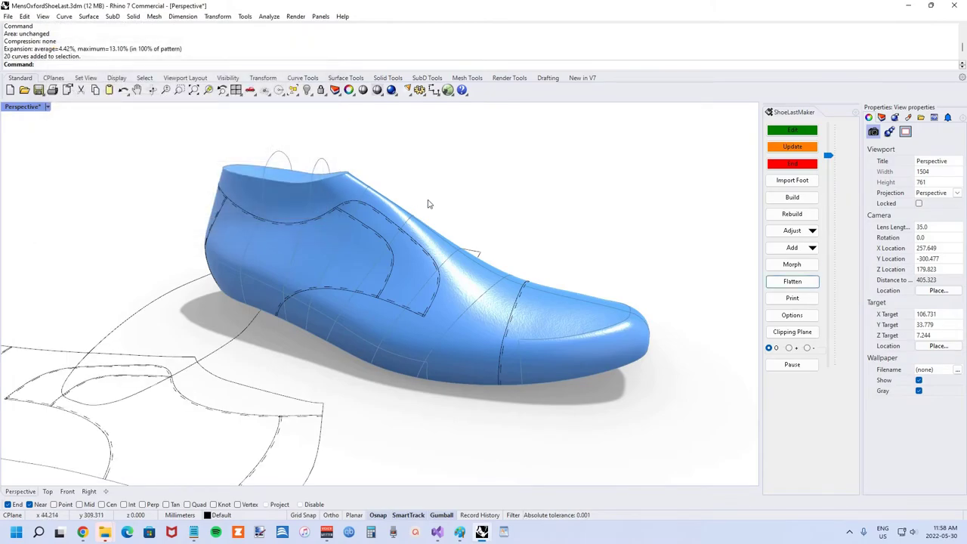
scroll(406, 228, down, 4)
Step: Rotate the first flattened outline to lie flat with Ortho turned on
click(238, 278)
right_drag(209, 275, 273, 288)
drag(258, 308, 310, 306)
key(ctrl+z)
key(F8)
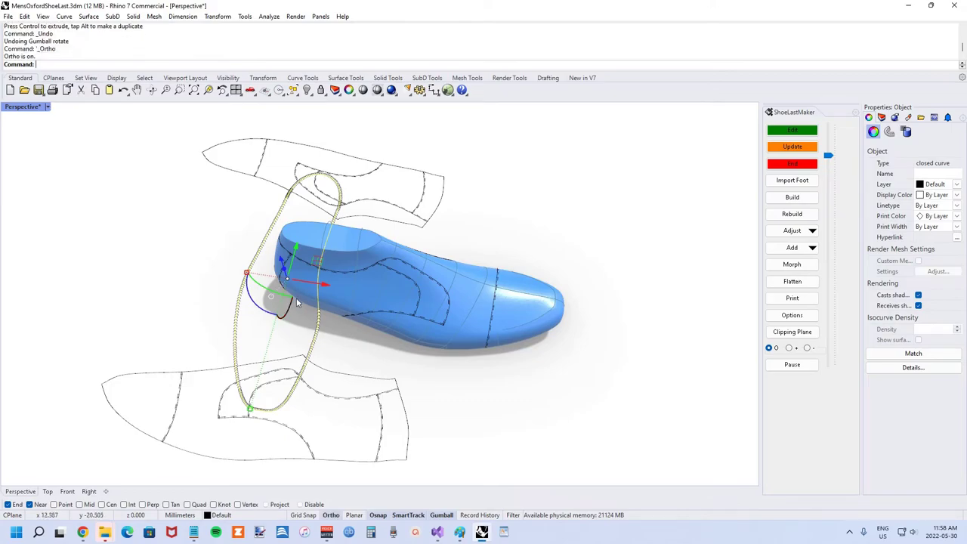
drag(253, 290, 341, 227)
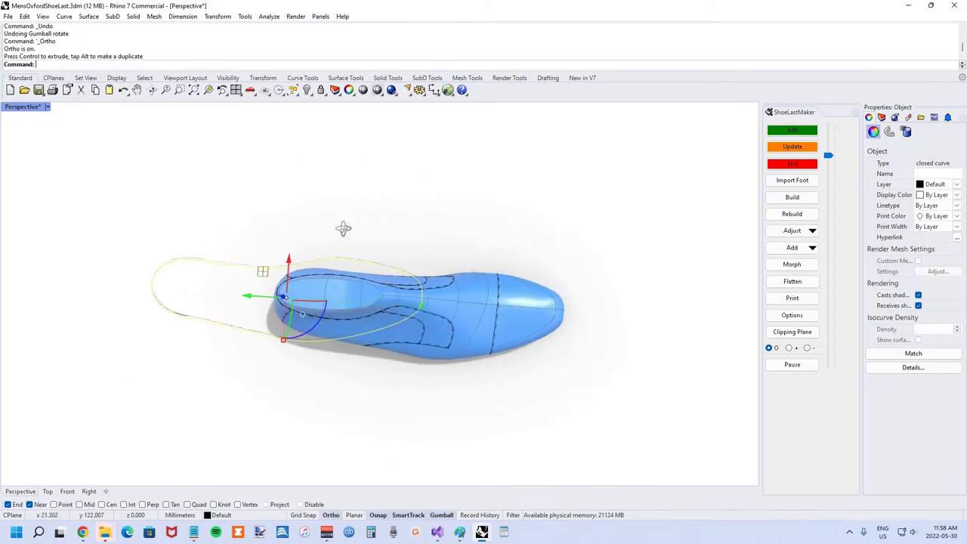
right_drag(357, 206, 254, 350)
key(Escape)
Step: Rotate the lower 11-curve pattern and the top pattern flat with the gumball
drag(108, 444, 412, 342)
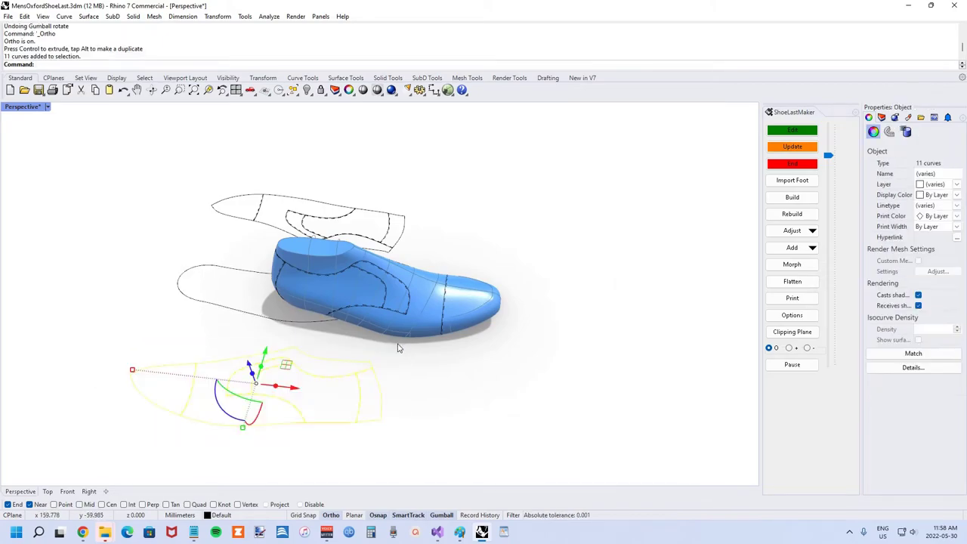
drag(224, 413, 302, 369)
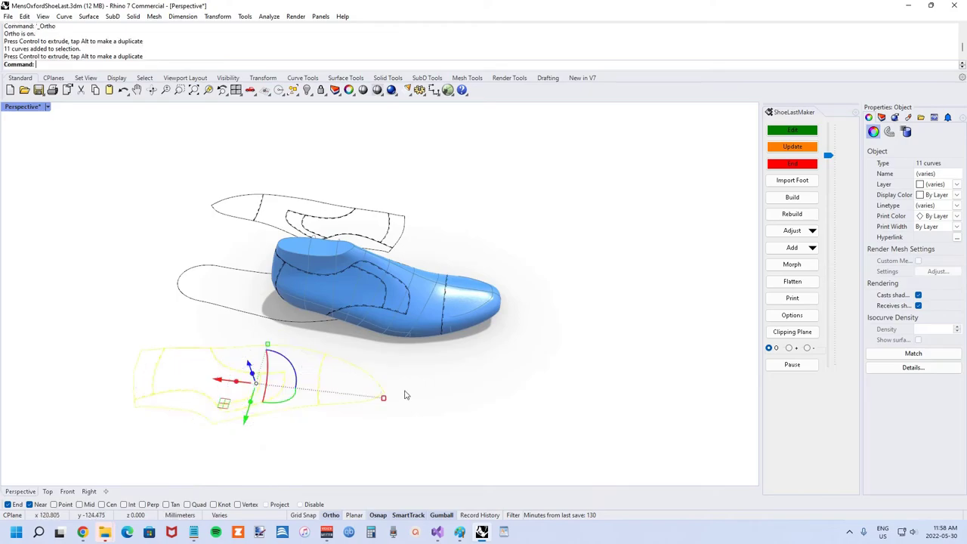
click(406, 367)
right_drag(346, 310, 195, 273)
drag(149, 281, 413, 183)
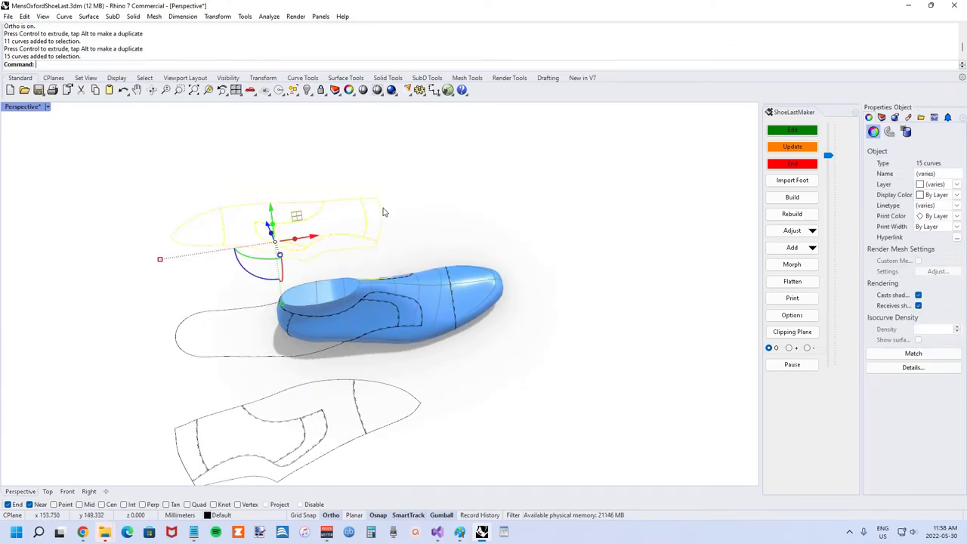
ctrl+click(388, 280)
ctrl+click(375, 285)
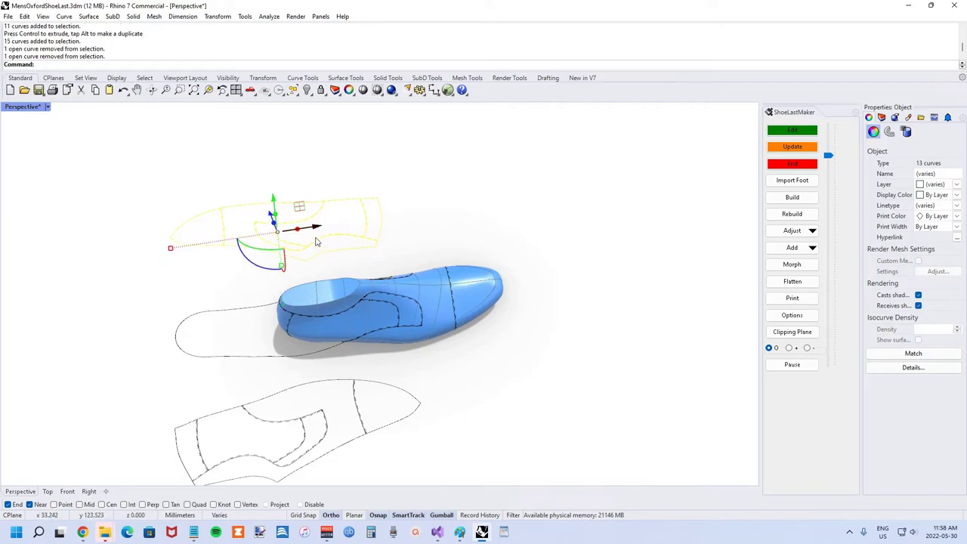
drag(254, 266, 324, 190)
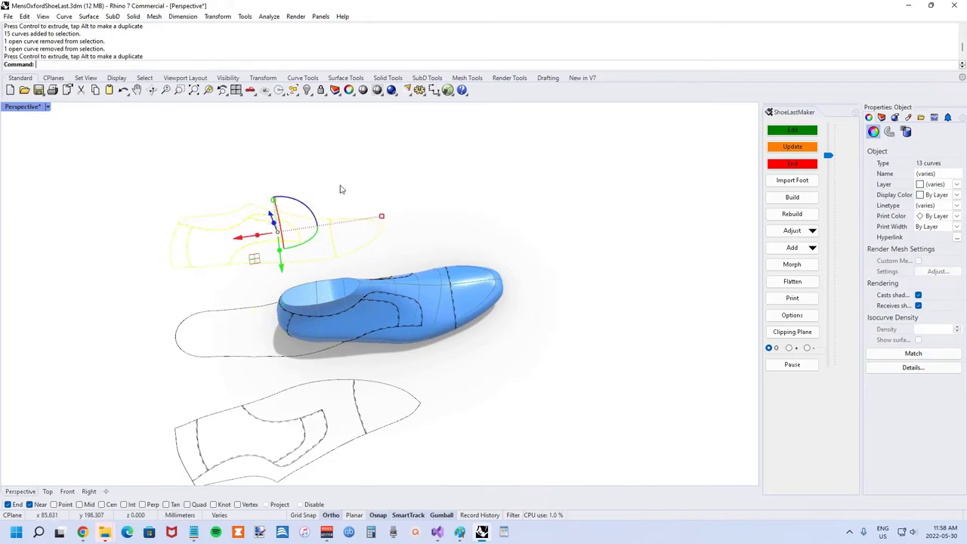
click(467, 189)
right_drag(470, 219, 421, 196)
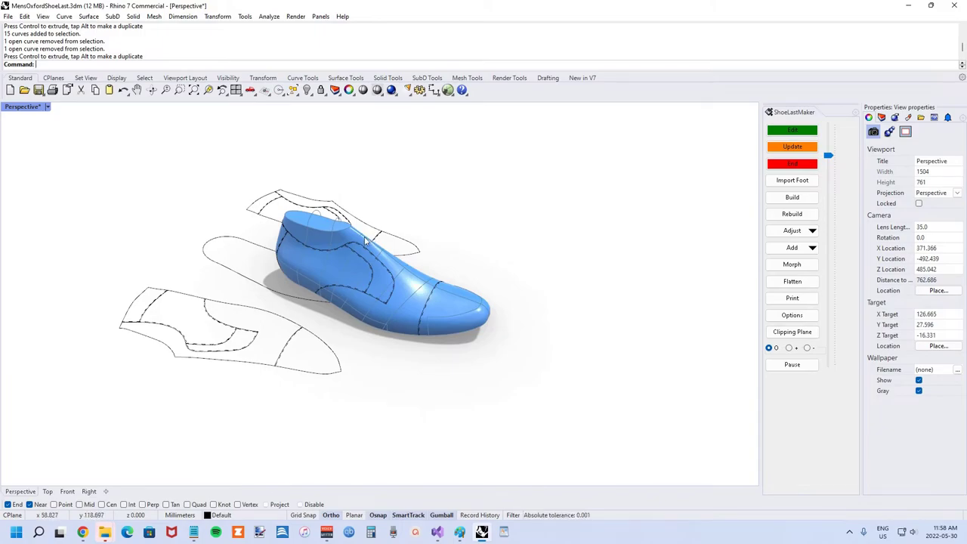
scroll(355, 240, down, 1)
scroll(343, 240, up, 3)
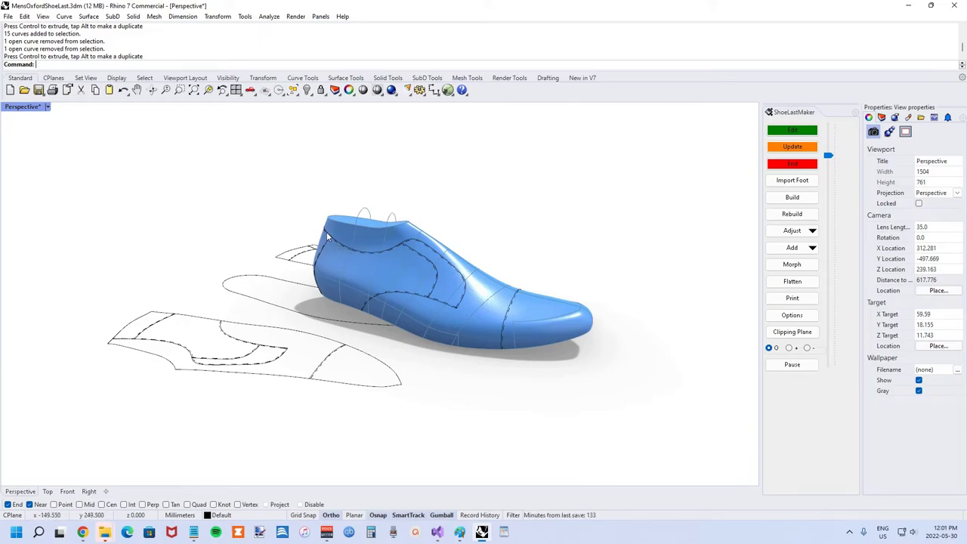
right_drag(373, 241, 390, 259)
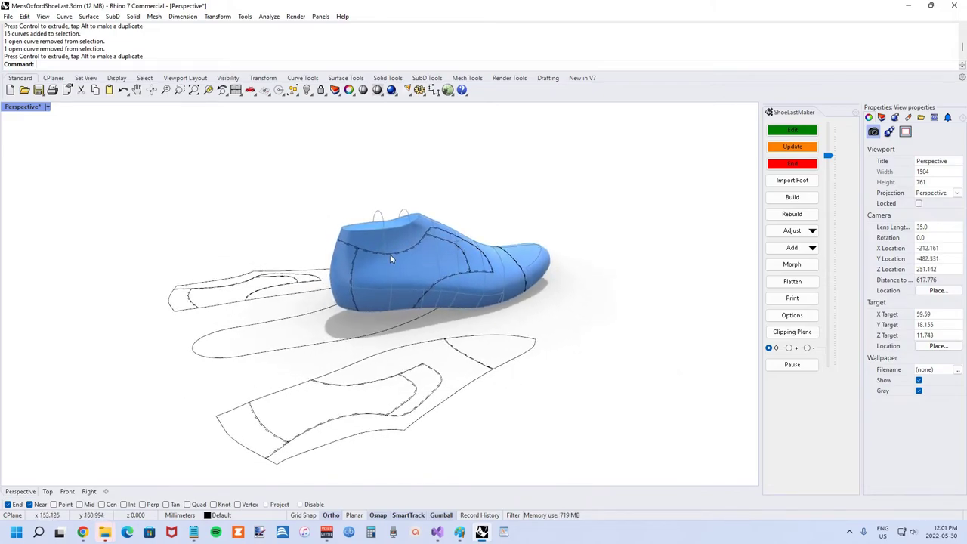